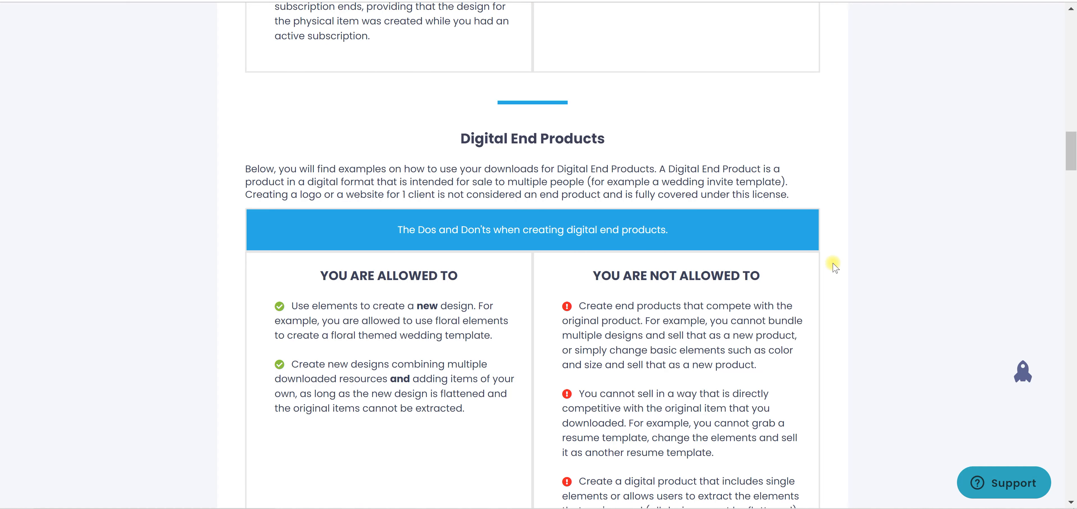
Browse the Creative Fabrica listings of discounted fonts, graphics and design bundles
scroll(831, 265, "down", 2)
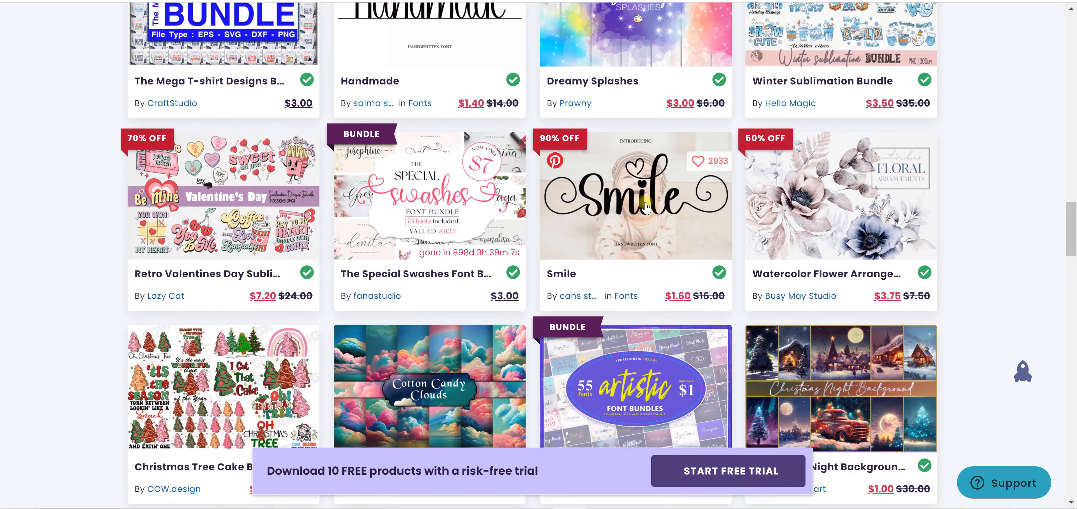
scroll(645, 206, "up", 5)
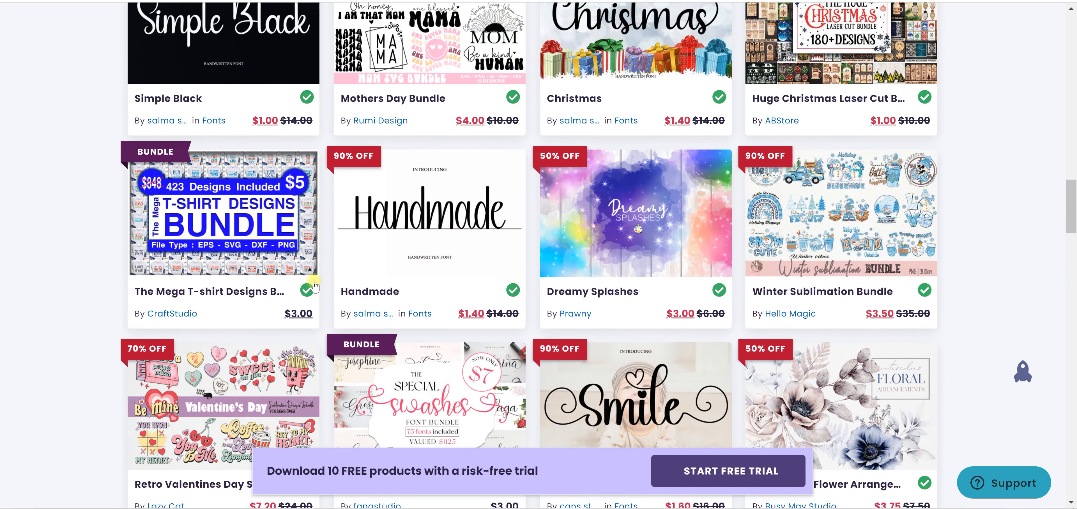
scroll(474, 169, "up", 4)
scroll(840, 188, "up", 2)
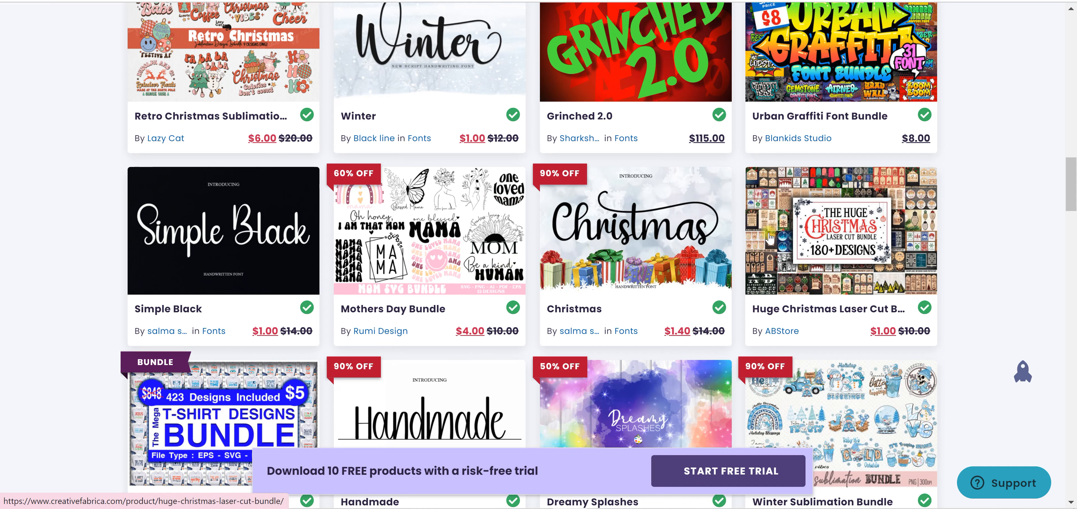
scroll(771, 226, "up", 6)
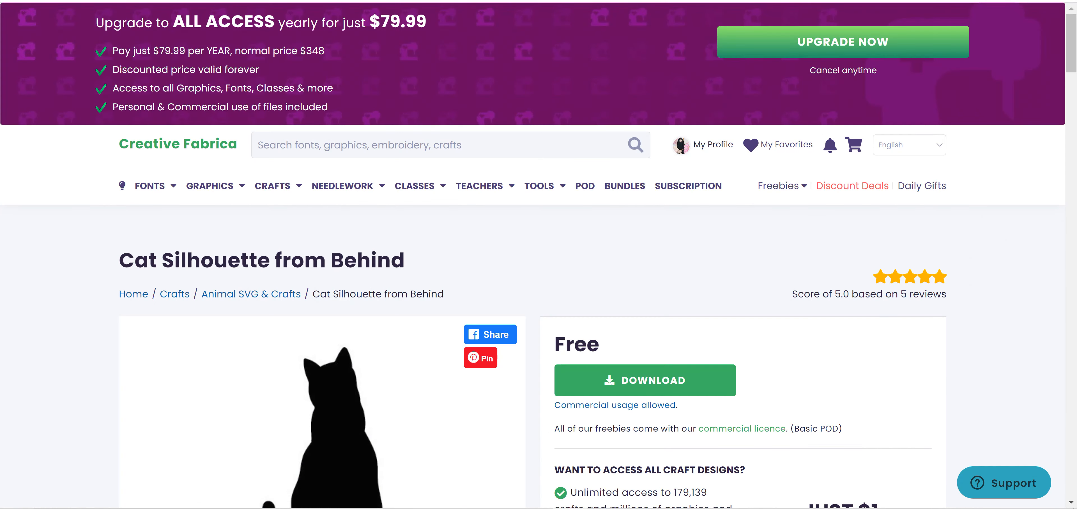
scroll(584, 250, "down", 3)
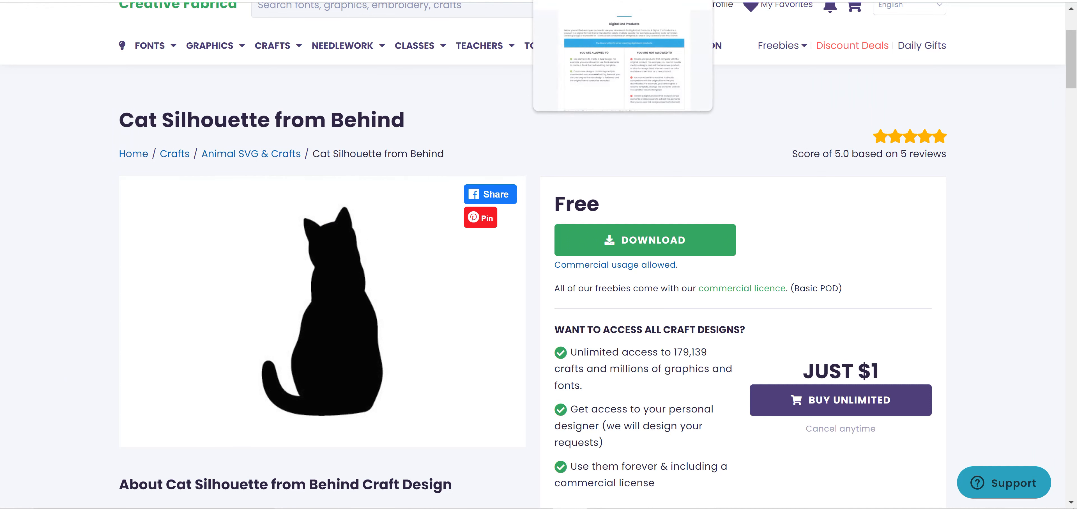
Switch to the open license page and open the Single Sales License from its footer links
left_click(543, 1)
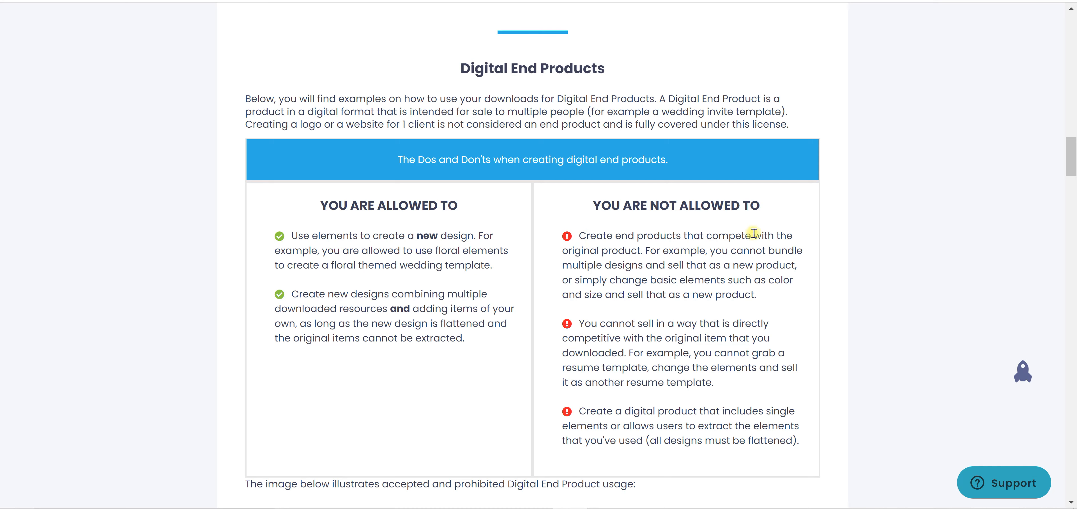
left_click_drag(1076, 148, 1074, 467)
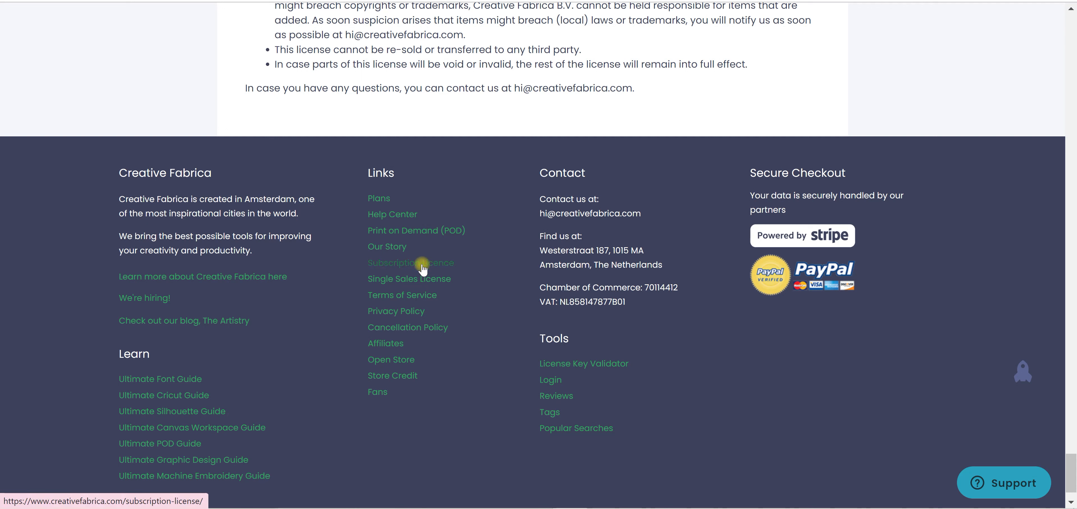
left_click(431, 286)
Look over the Single Sales License introduction and go to its Digital End Products section
scroll(727, 228, "down", 5)
scroll(728, 228, "down", 2)
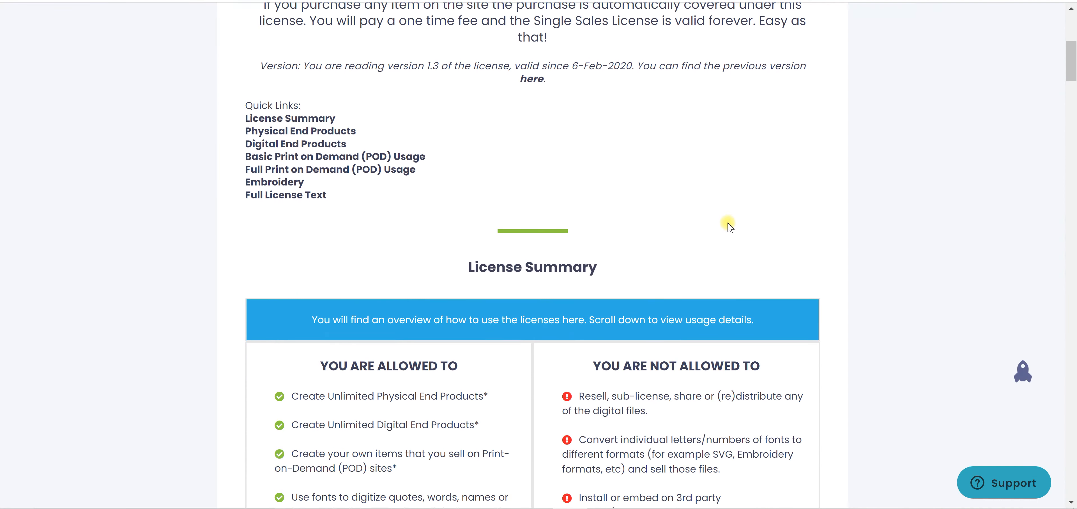
scroll(721, 222, "up", 3)
scroll(758, 226, "up", 2)
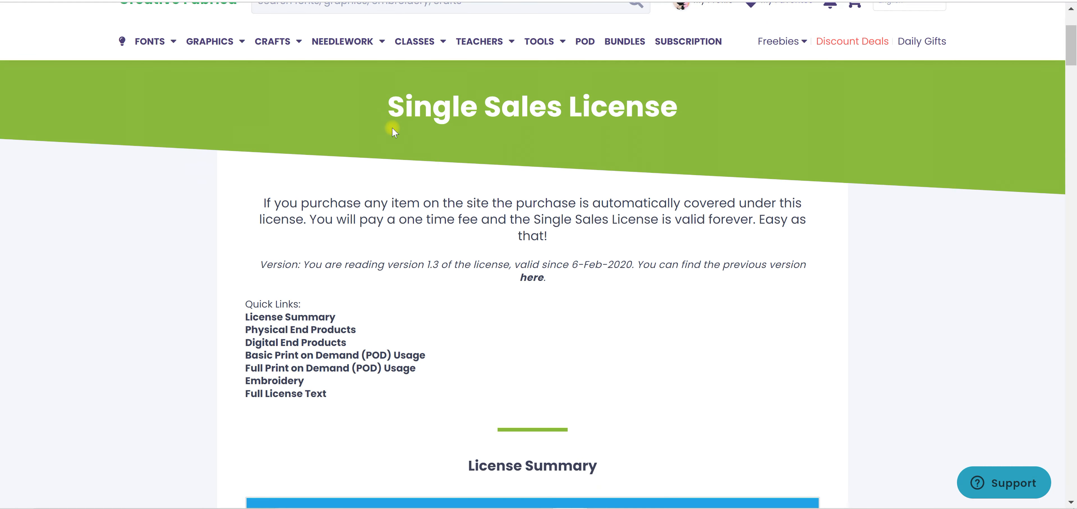
scroll(529, 163, "up", 2)
scroll(531, 163, "down", 2)
left_click(272, 342)
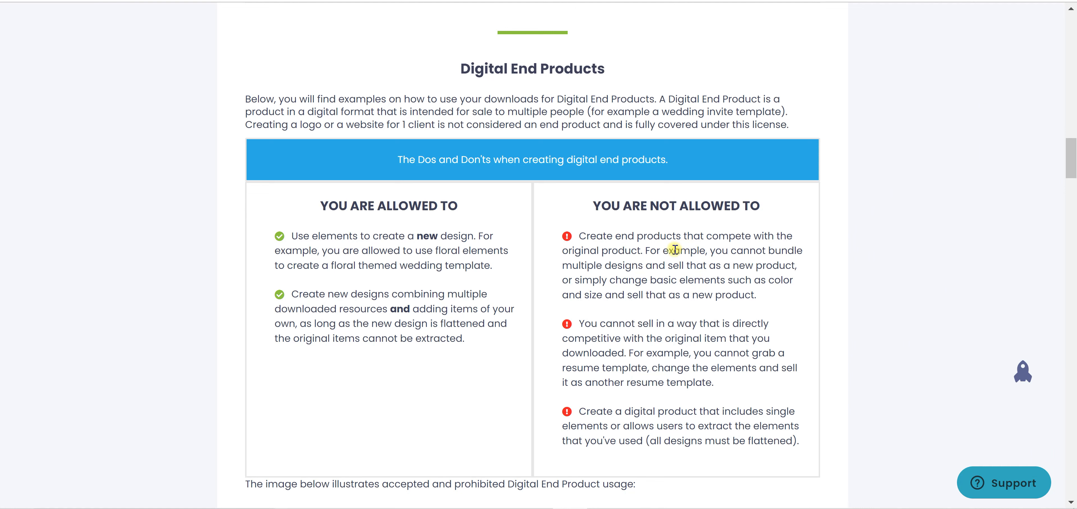
Examine the Digital End Products rules and the floral card illustration comparing prohibited and allowed usage
scroll(729, 266, "down", 2)
scroll(748, 260, "down", 5)
scroll(535, 226, "up", 2)
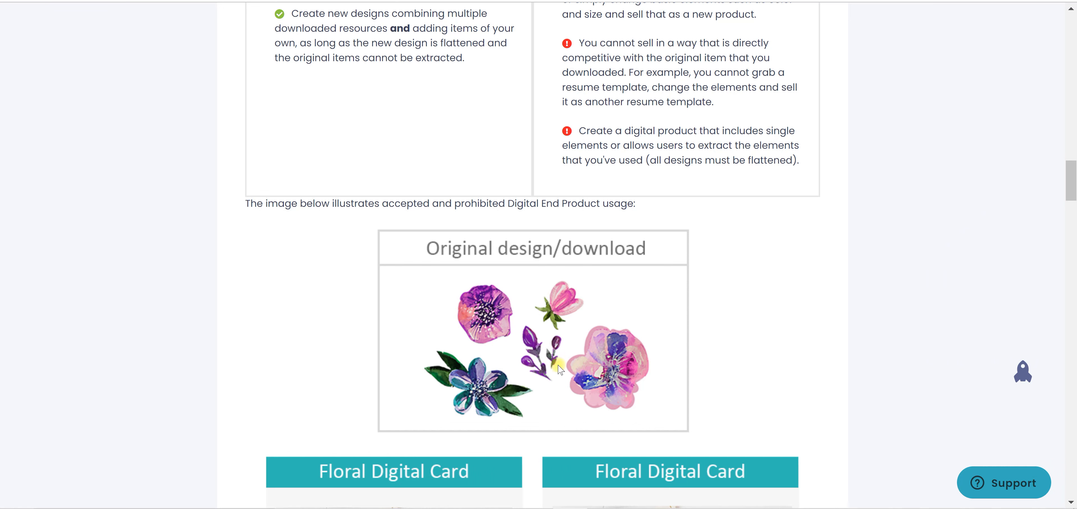
scroll(746, 291, "down", 6)
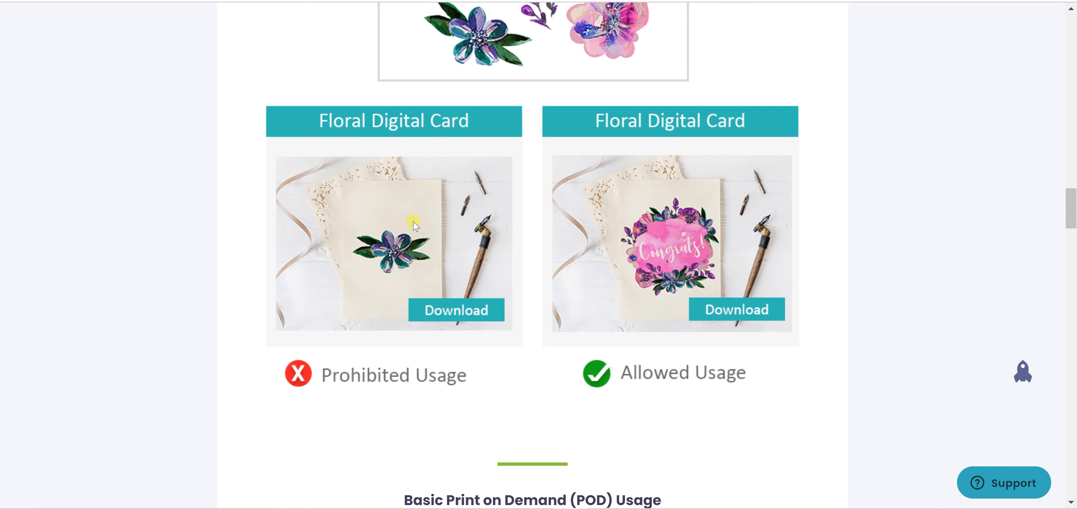
scroll(414, 224, "up", 1)
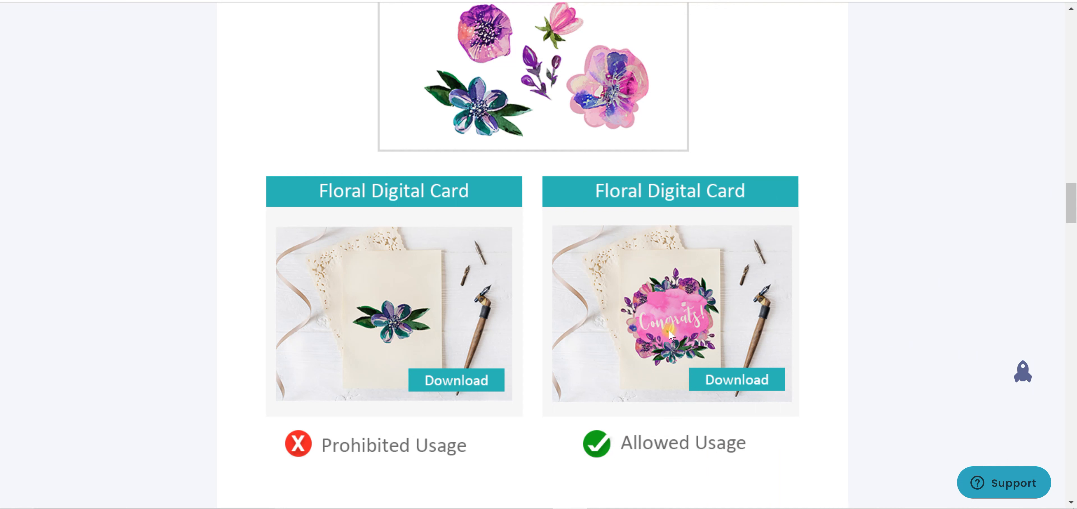
scroll(599, 293, "up", 2)
scroll(599, 292, "down", 2)
scroll(483, 132, "up", 2)
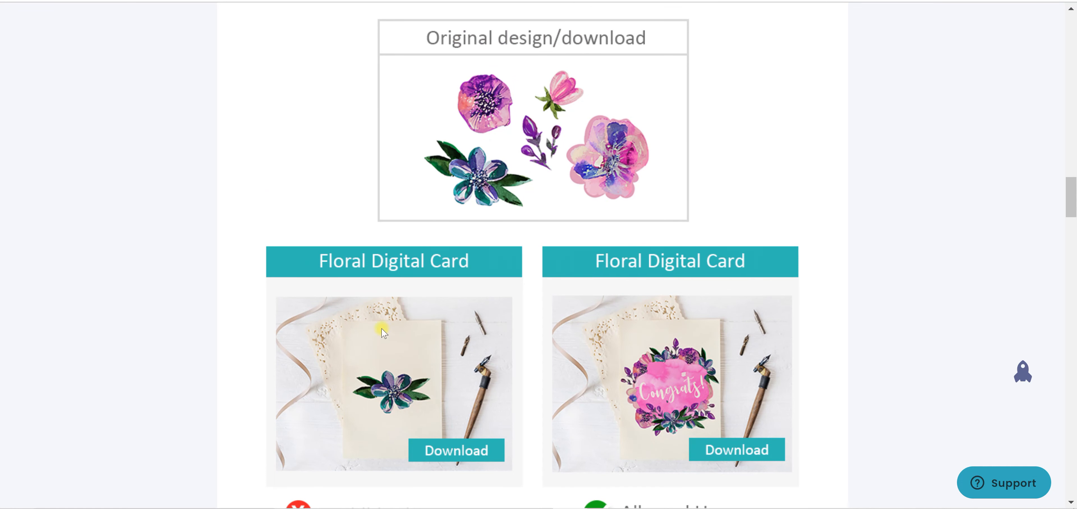
scroll(385, 333, "down", 4)
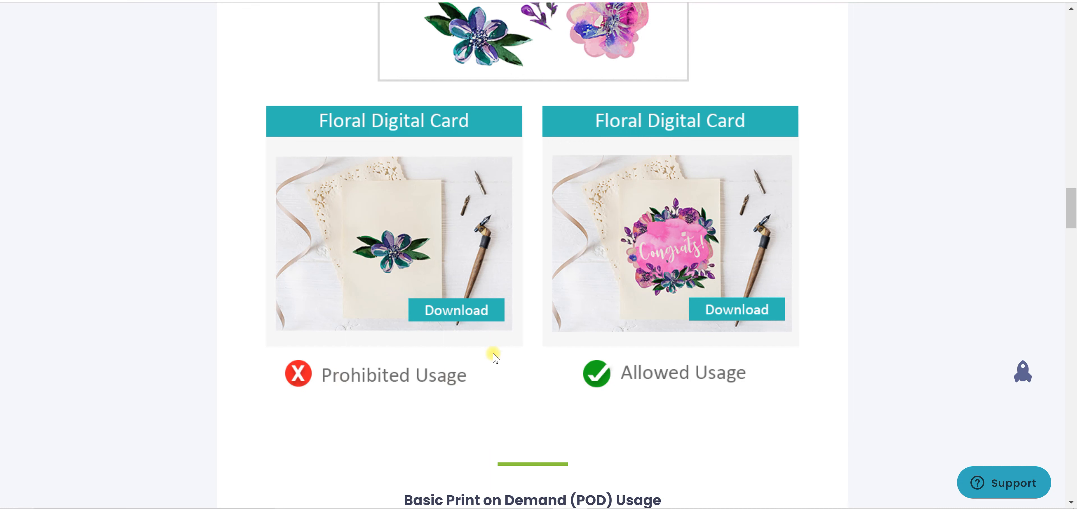
scroll(493, 351, "up", 2)
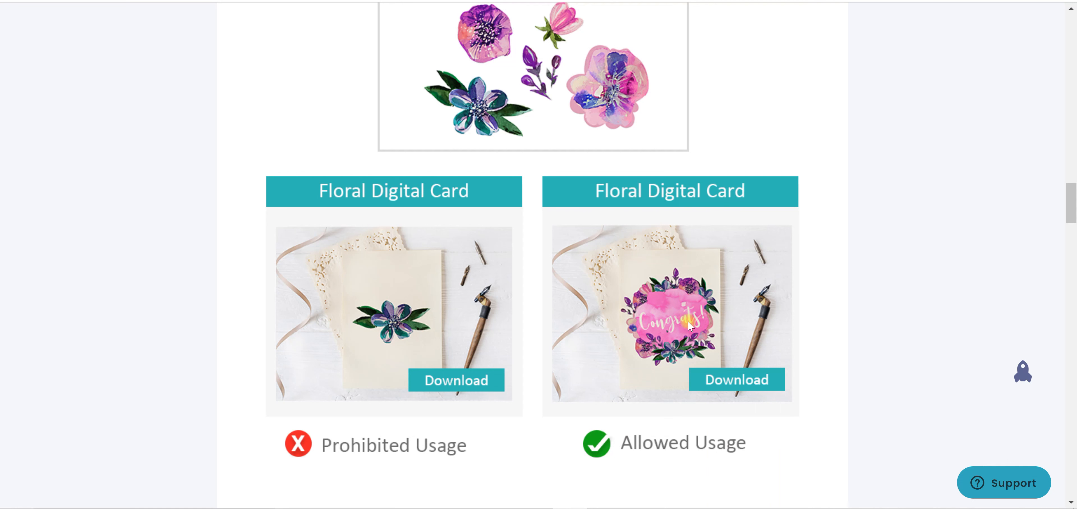
scroll(688, 320, "up", 2)
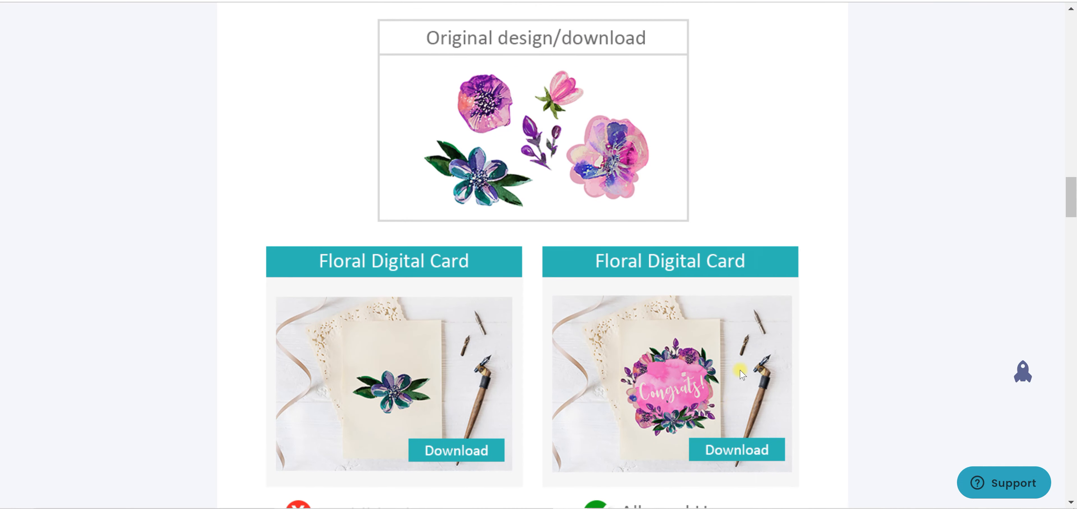
scroll(729, 383, "down", 2)
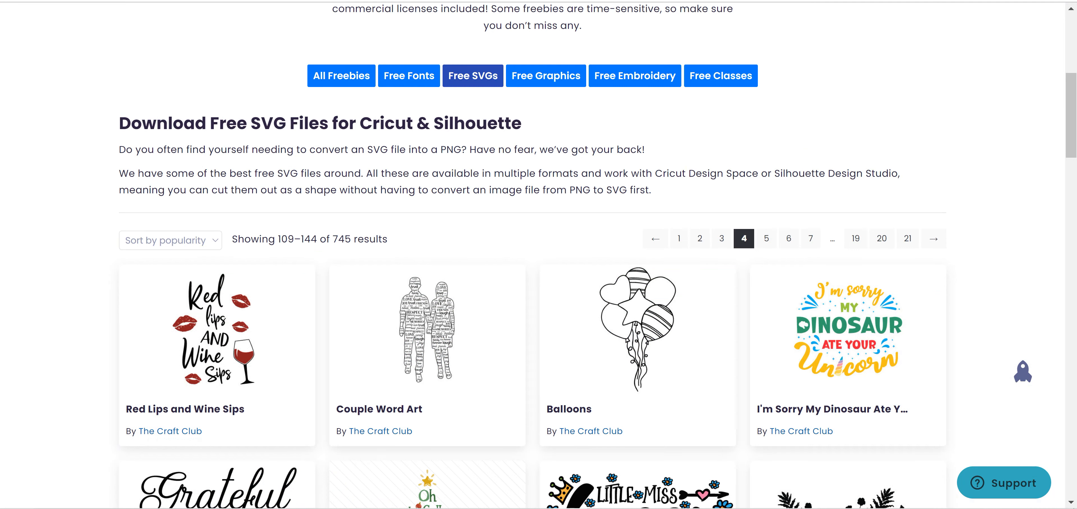
Browse the free craft SVG designs on page 4 of the freebies listing down to the last row
scroll(711, 212, "down", 3)
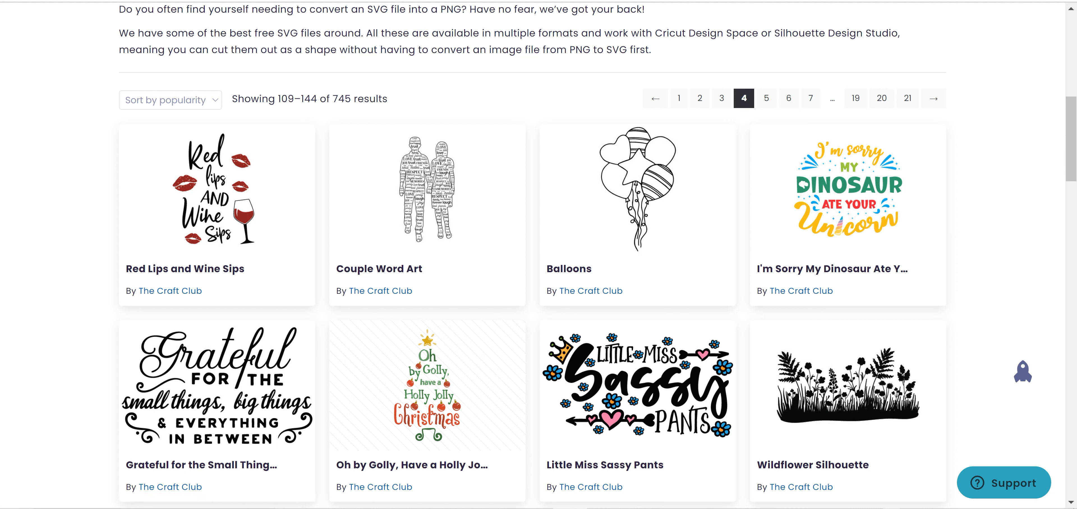
left_click(892, 508)
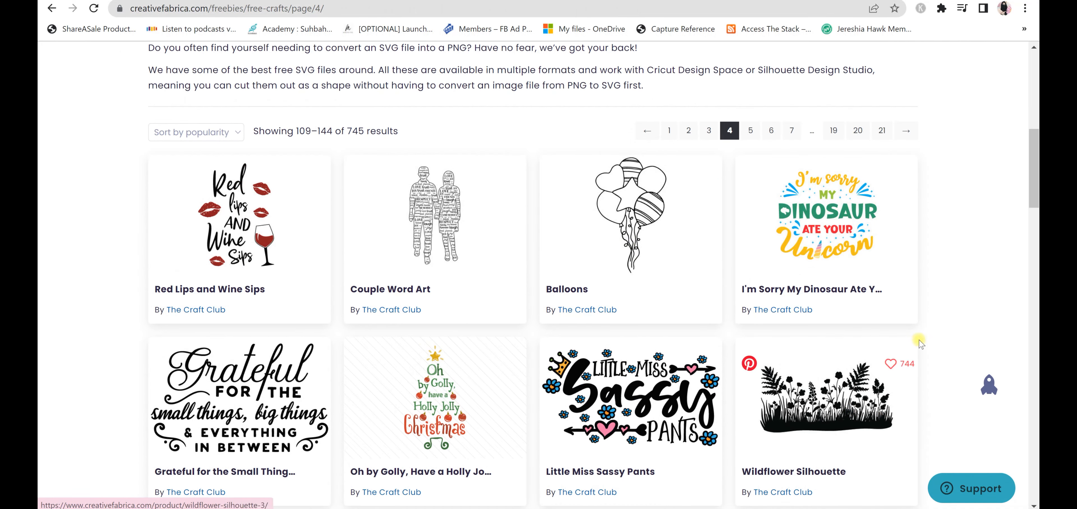
scroll(961, 234, "down", 2)
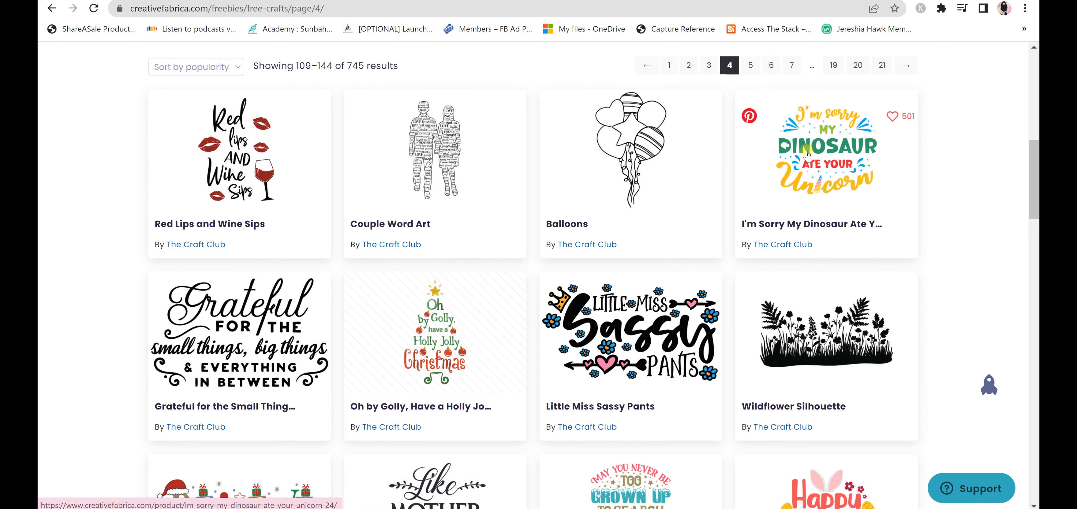
scroll(822, 341, "down", 1)
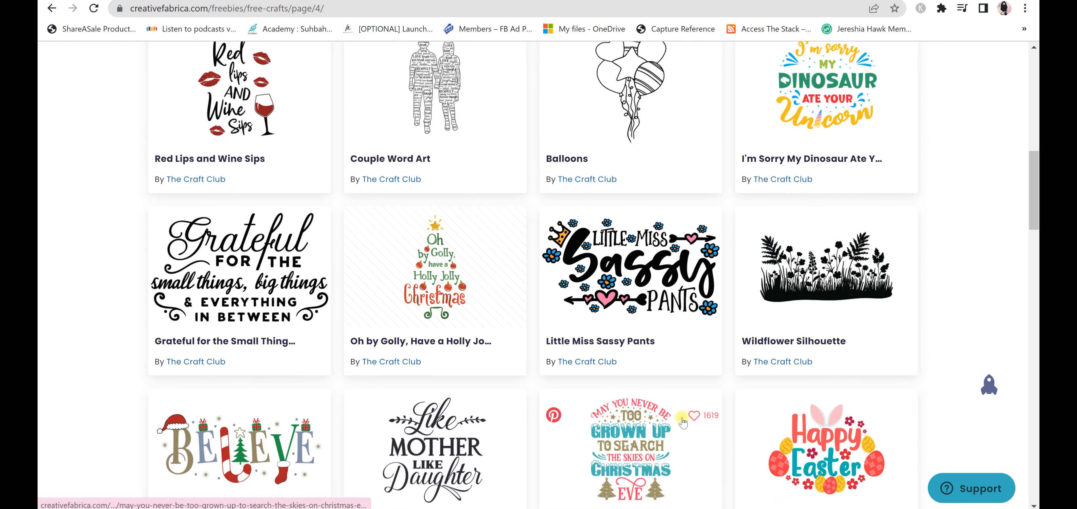
scroll(681, 422, "down", 3)
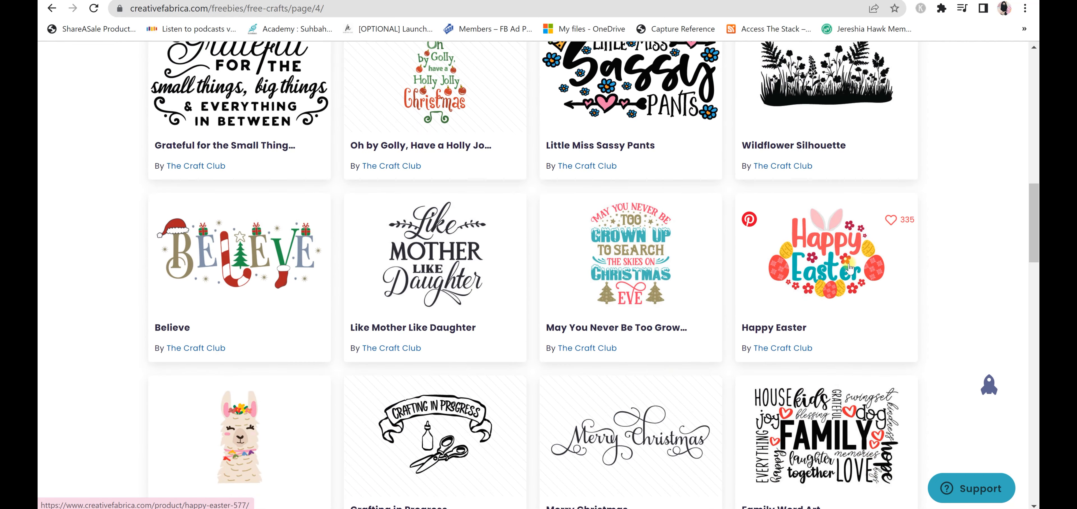
scroll(849, 267, "down", 2)
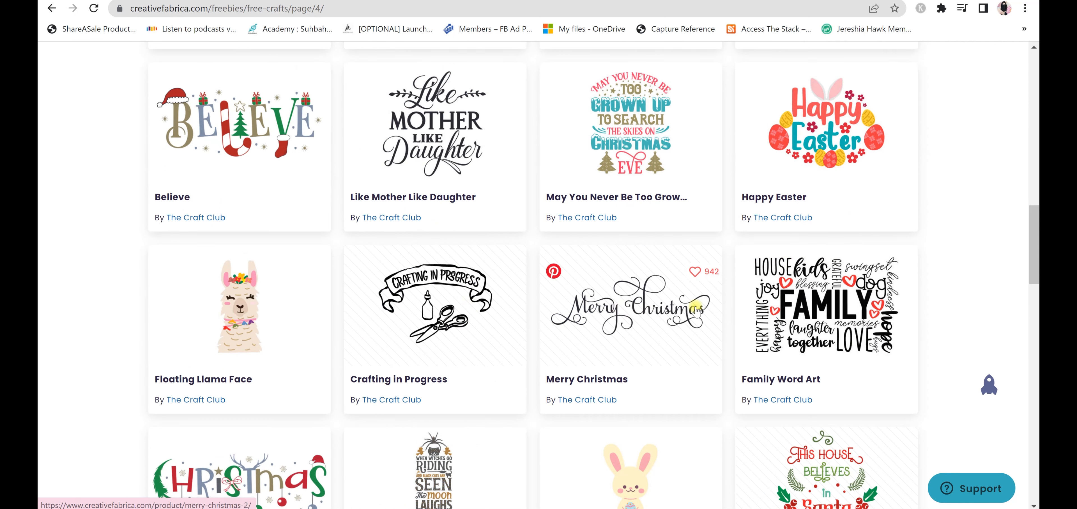
scroll(824, 307, "down", 1)
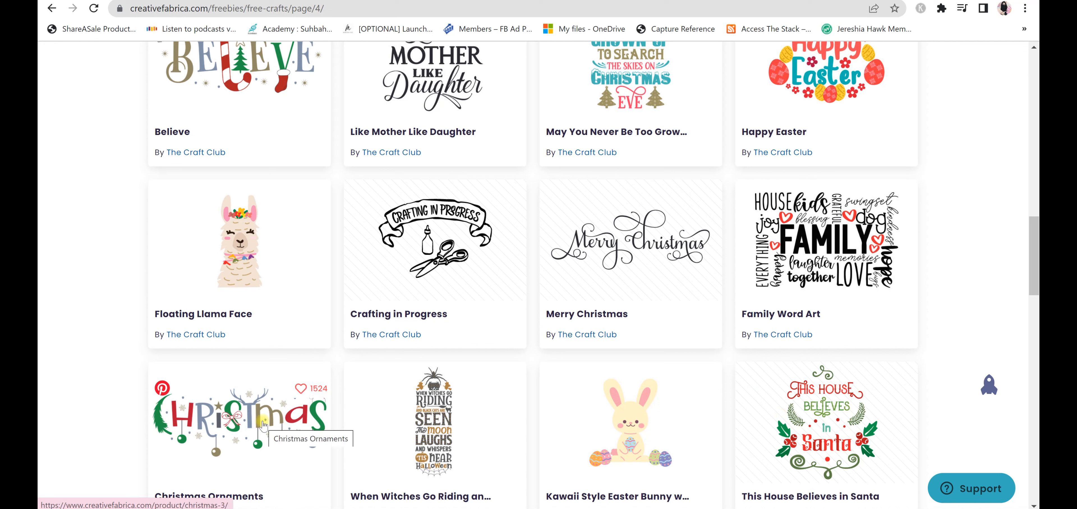
scroll(813, 429, "down", 3)
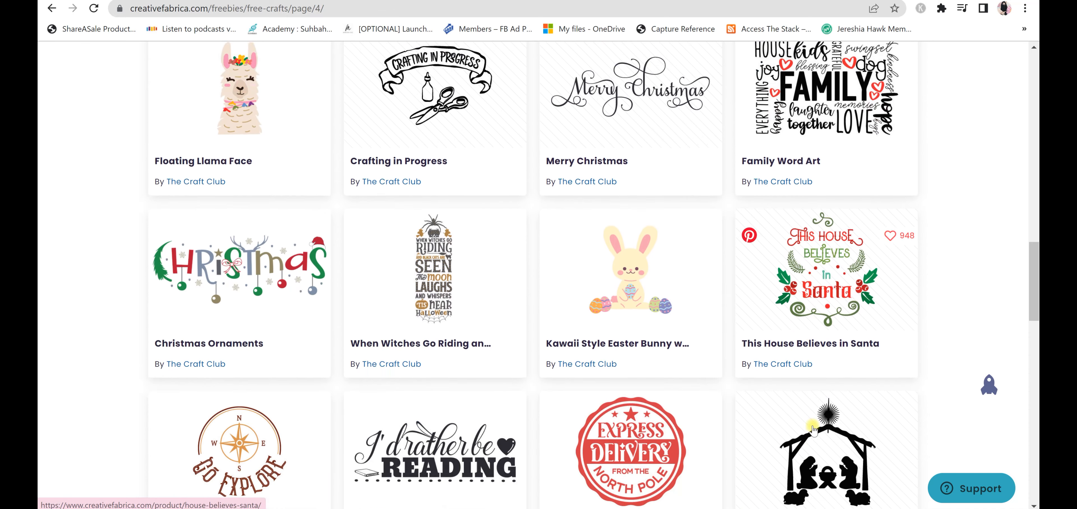
scroll(813, 428, "down", 1)
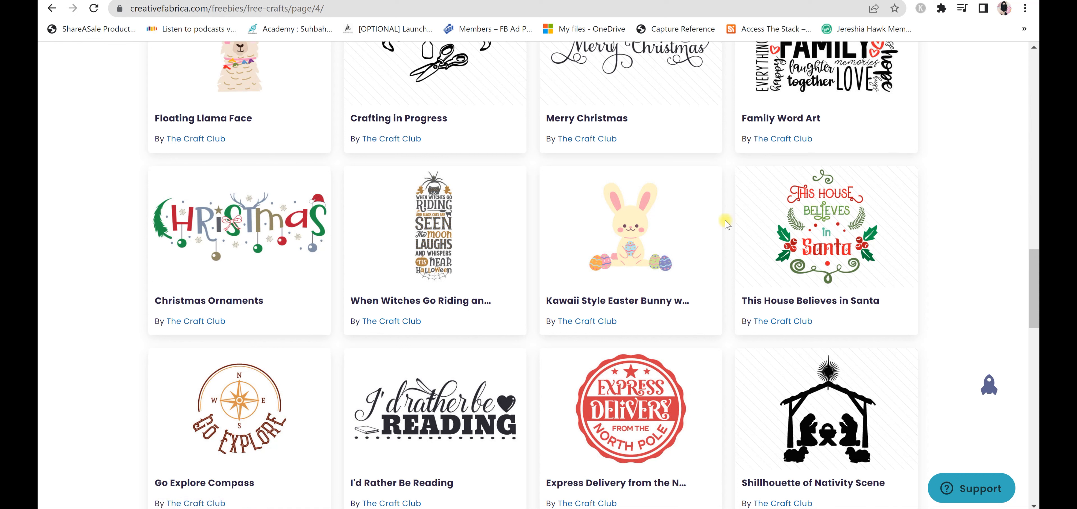
mouse_move(748, 186)
scroll(945, 240, "down", 1)
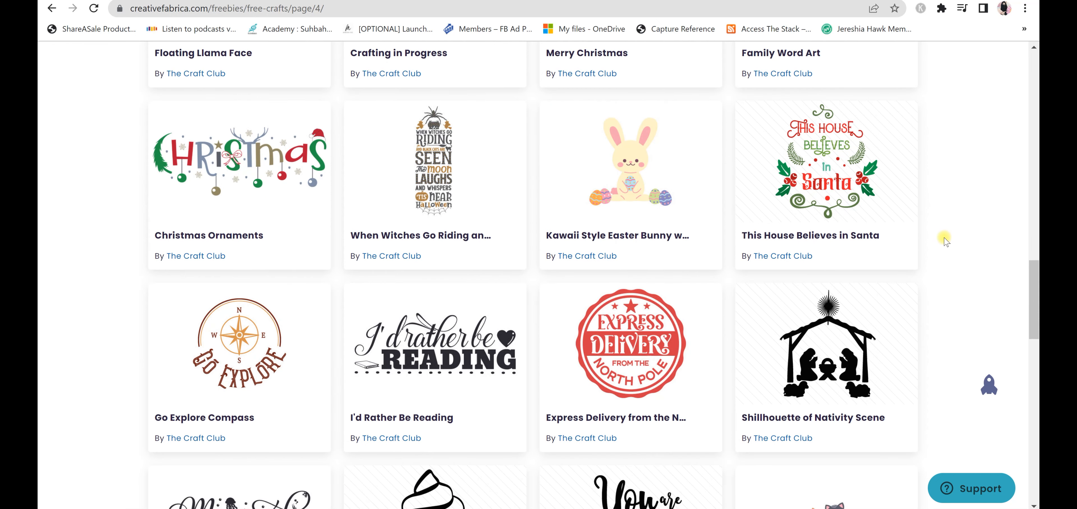
scroll(946, 246, "down", 2)
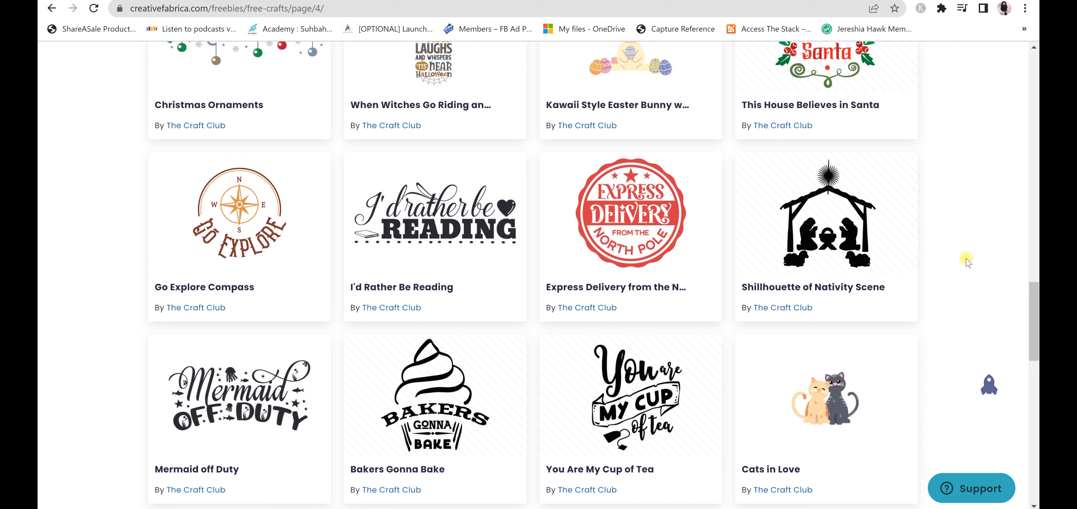
scroll(955, 251, "down", 1)
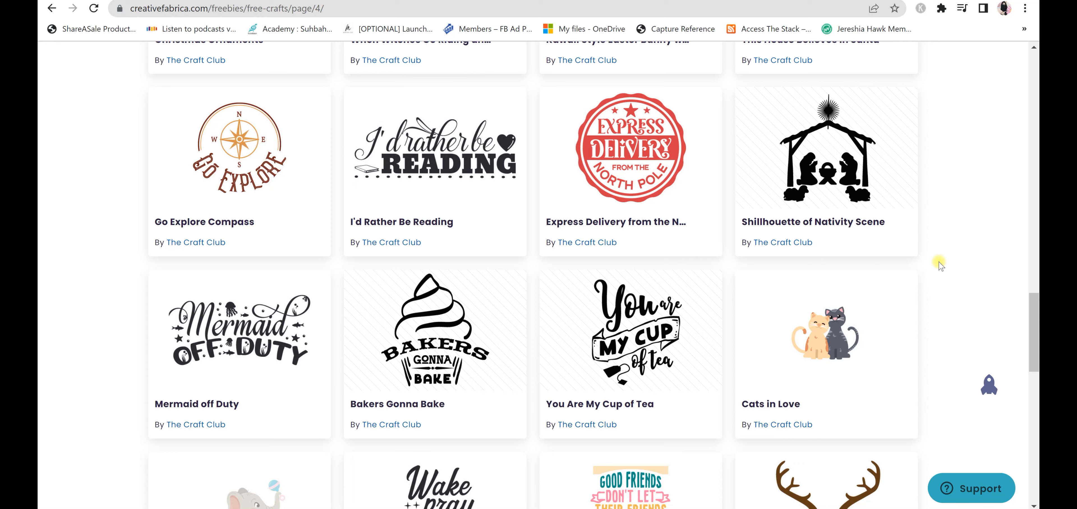
scroll(941, 265, "down", 5)
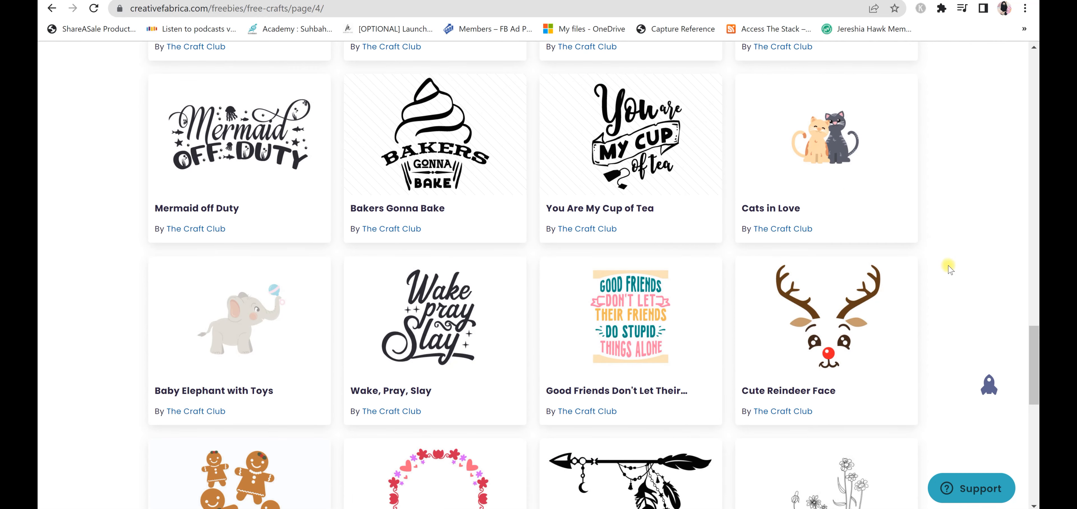
scroll(948, 268, "down", 1)
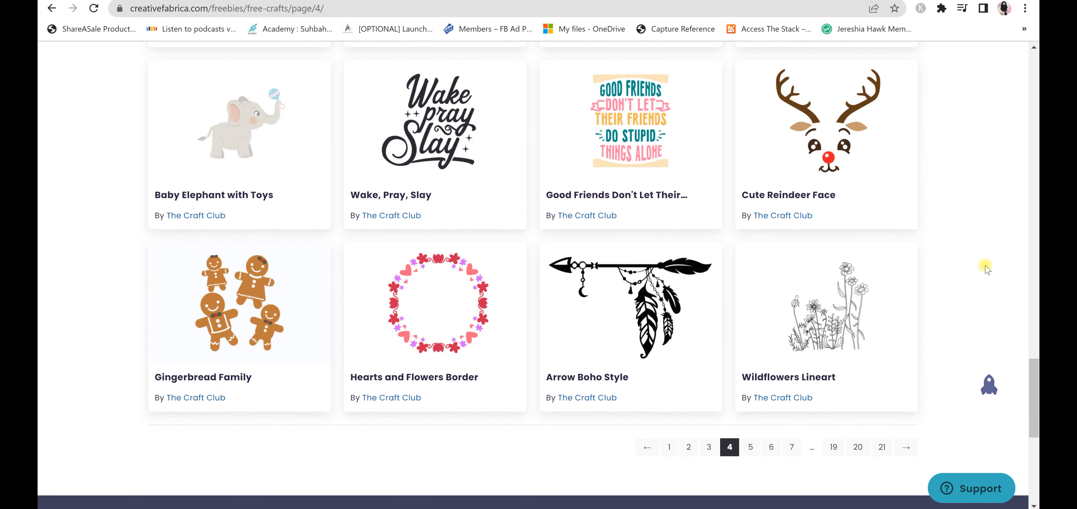
scroll(987, 268, "up", 2)
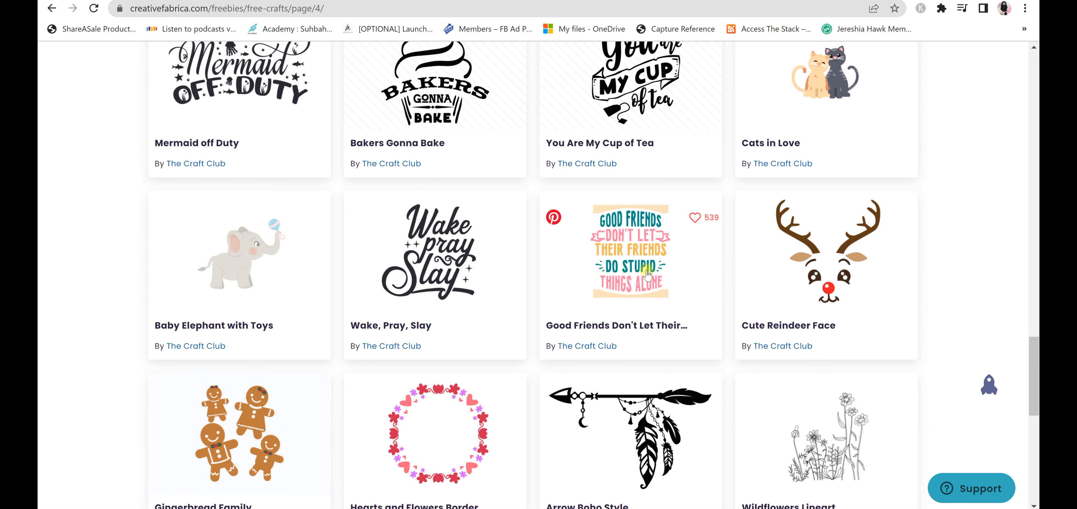
scroll(646, 272, "down", 1)
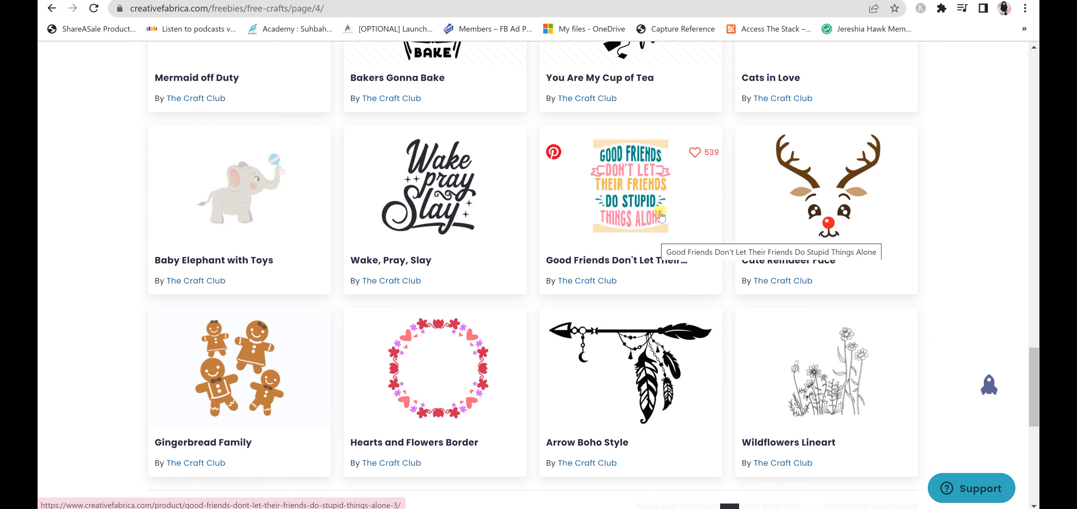
Open the Arrow Boho Style and Hearts and Flowers Border designs in new tabs
right_click(637, 396)
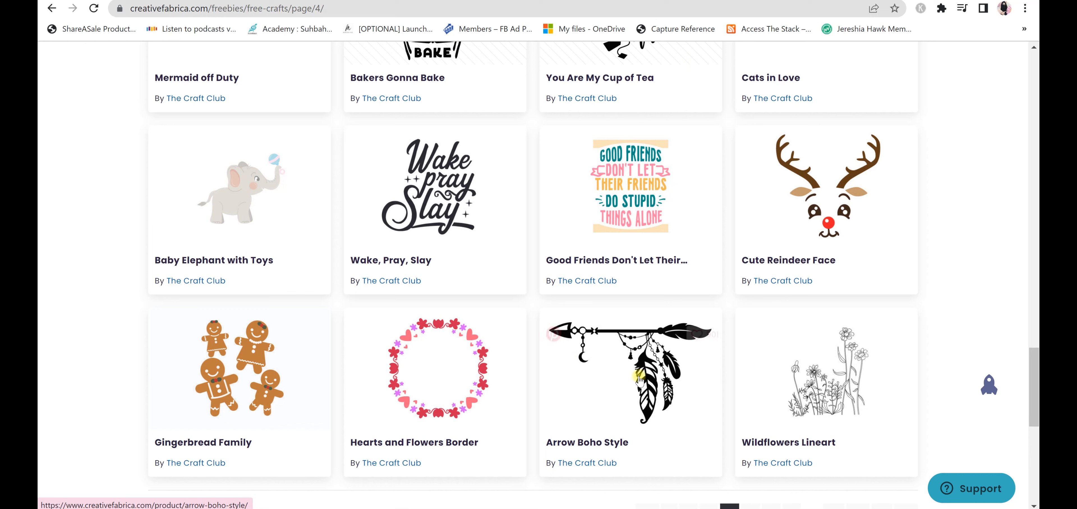
right_click(473, 400)
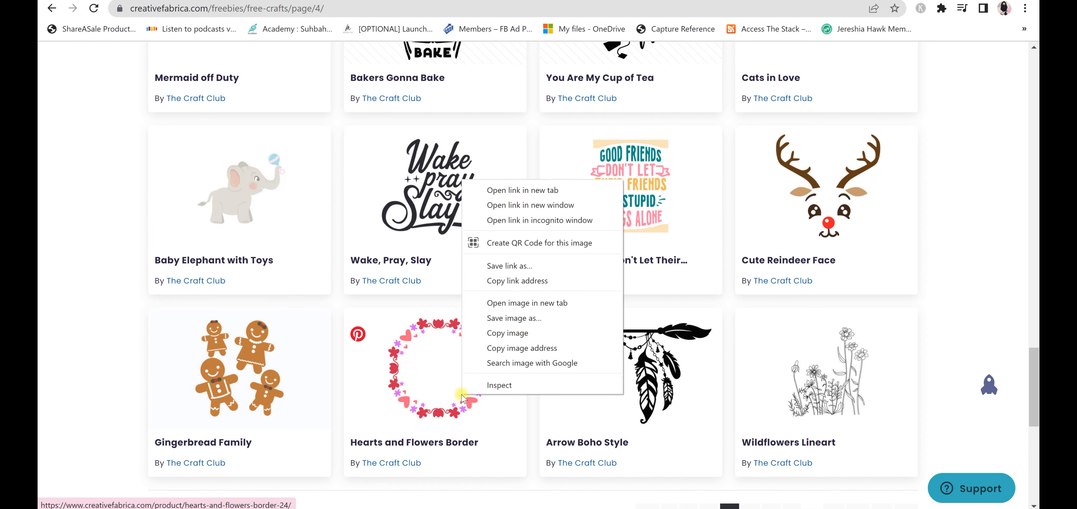
left_click(501, 188)
Go to page 5 of the free SVG listing and browse its designs down to the last row
scroll(693, 274, "down", 3)
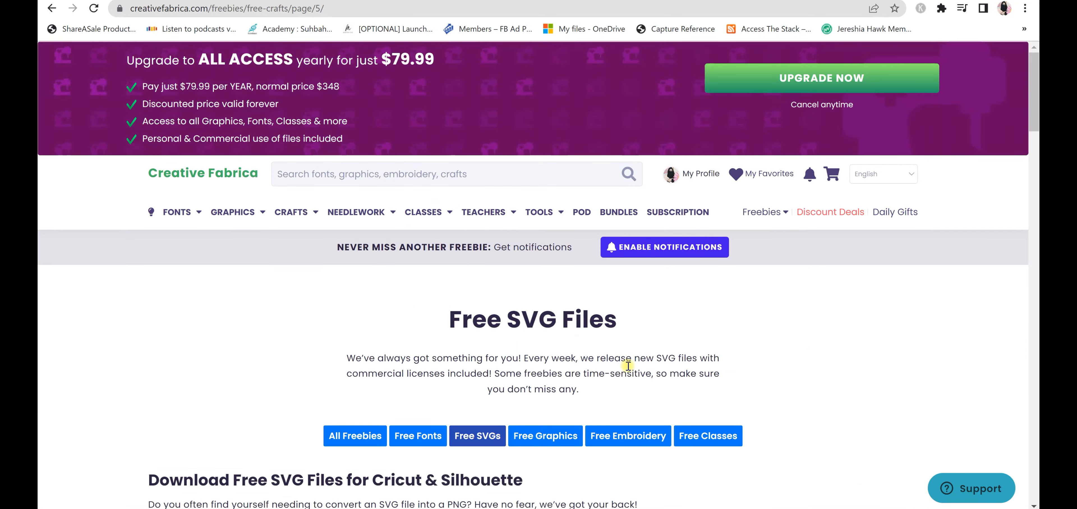
scroll(668, 355, "down", 3)
scroll(741, 328, "down", 5)
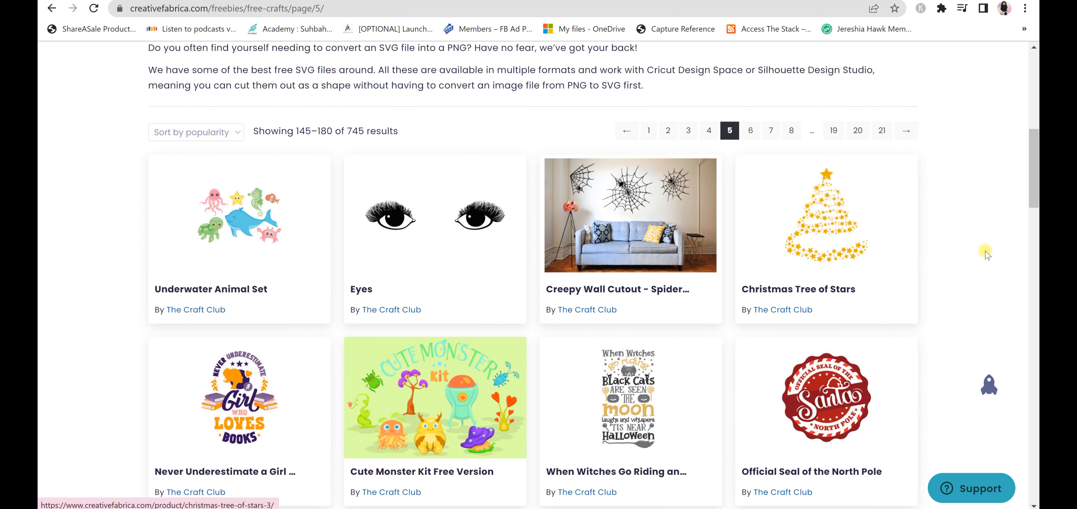
scroll(982, 249, "down", 6)
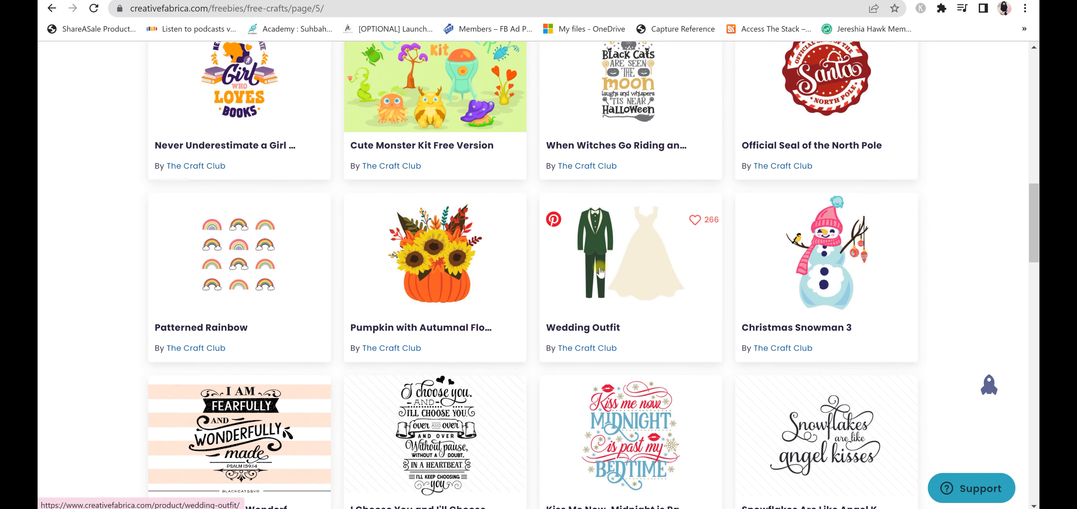
scroll(583, 280, "down", 10)
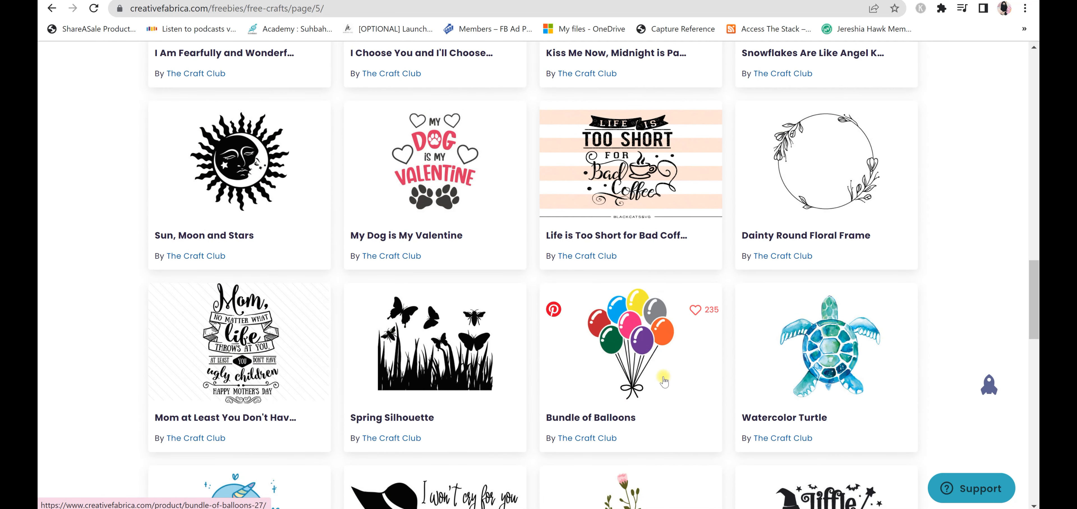
scroll(646, 355, "down", 2)
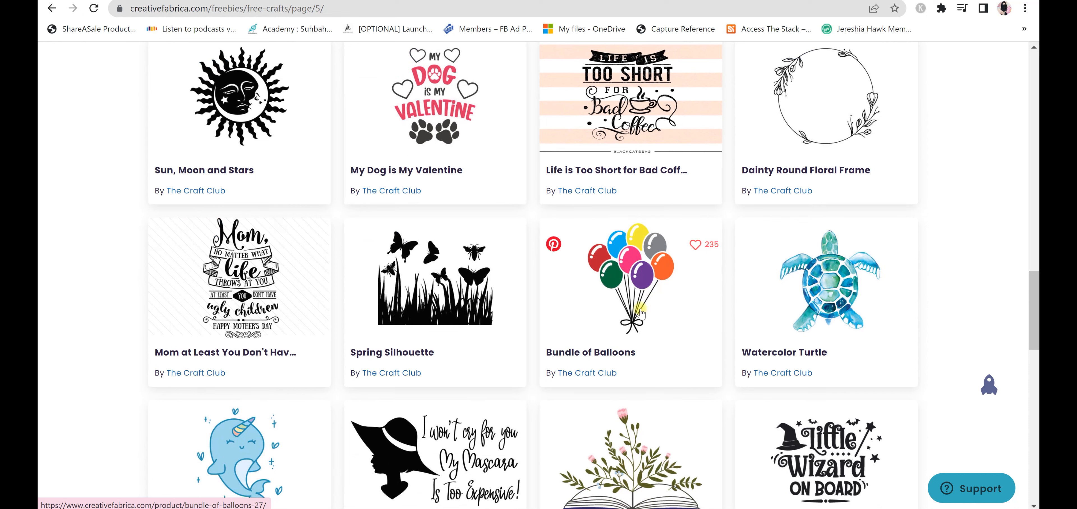
scroll(678, 295, "down", 2)
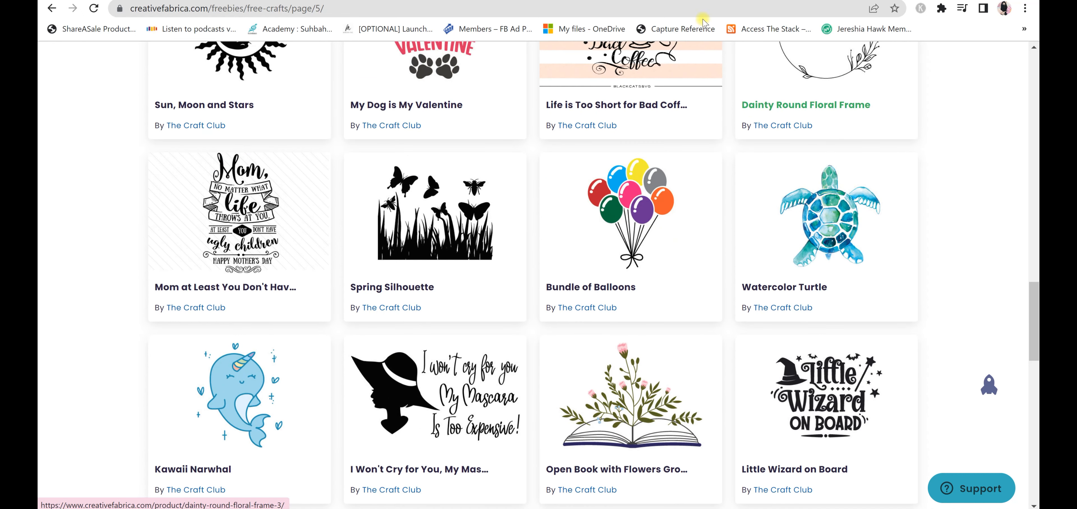
scroll(453, 339, "down", 4)
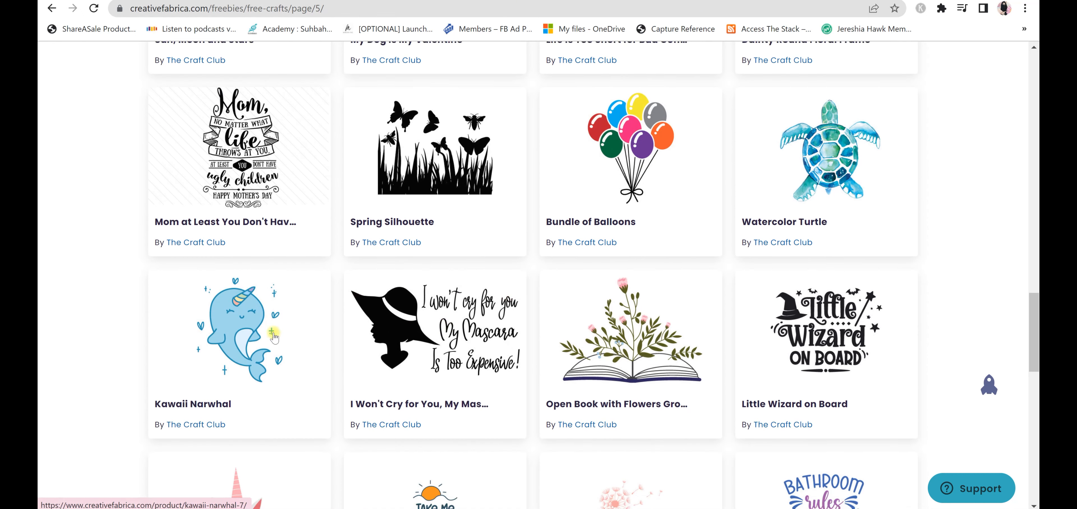
scroll(274, 298, "down", 4)
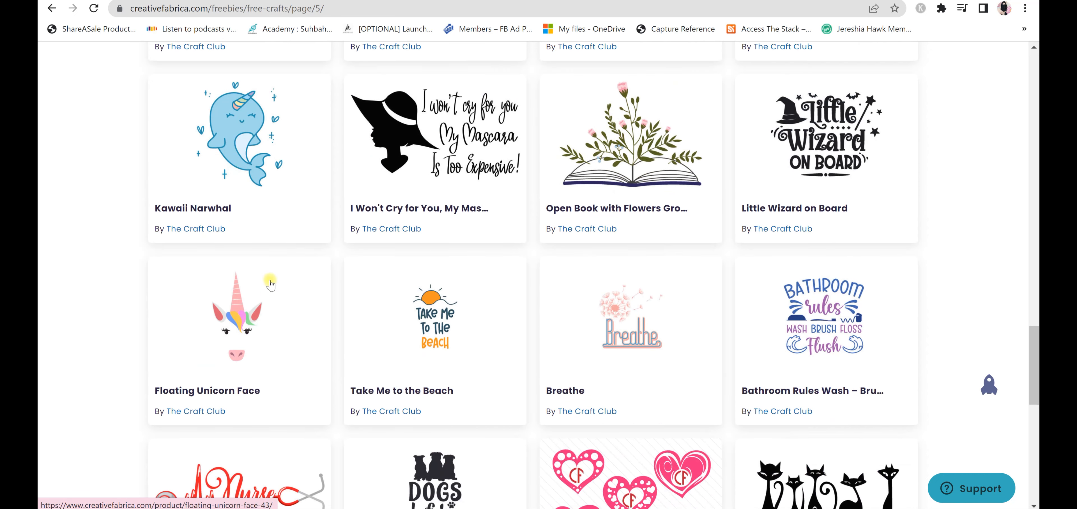
scroll(288, 329, "down", 4)
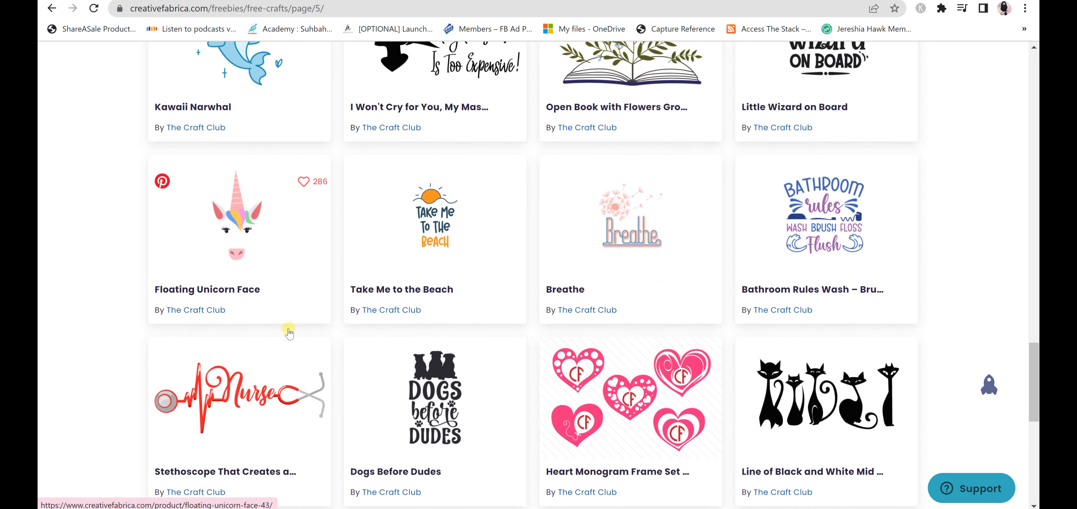
scroll(680, 368, "down", 2)
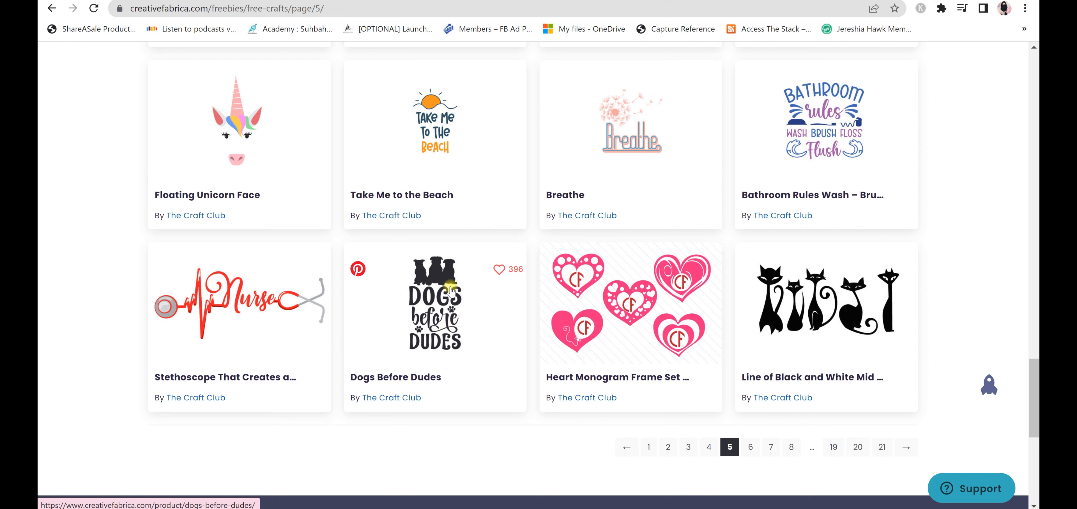
Look over the opened Arrow Boho Style and Hearts and Flowers Border product pages, and download Set of 12 Hand Drawn Hearts
left_click(446, 312)
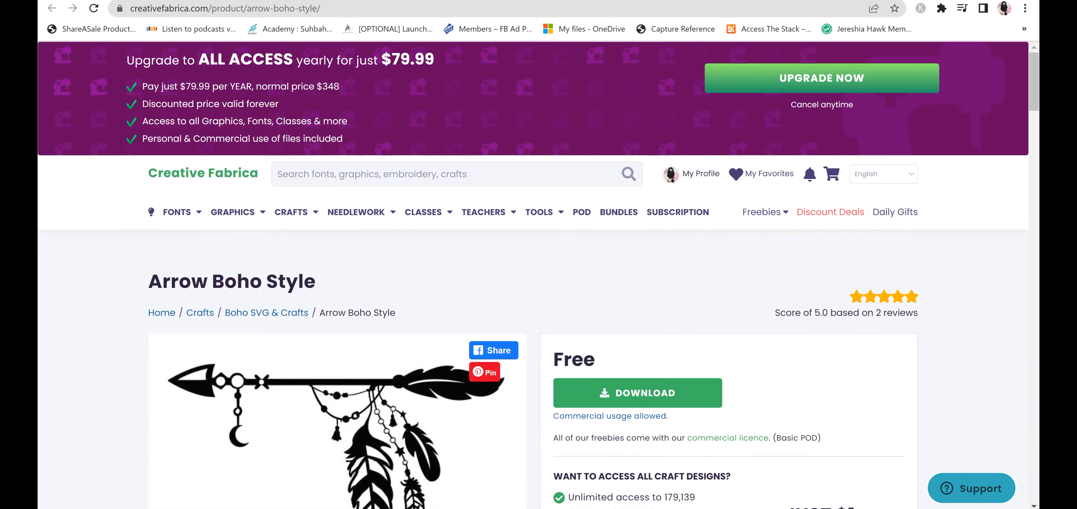
scroll(526, 129, "down", 2)
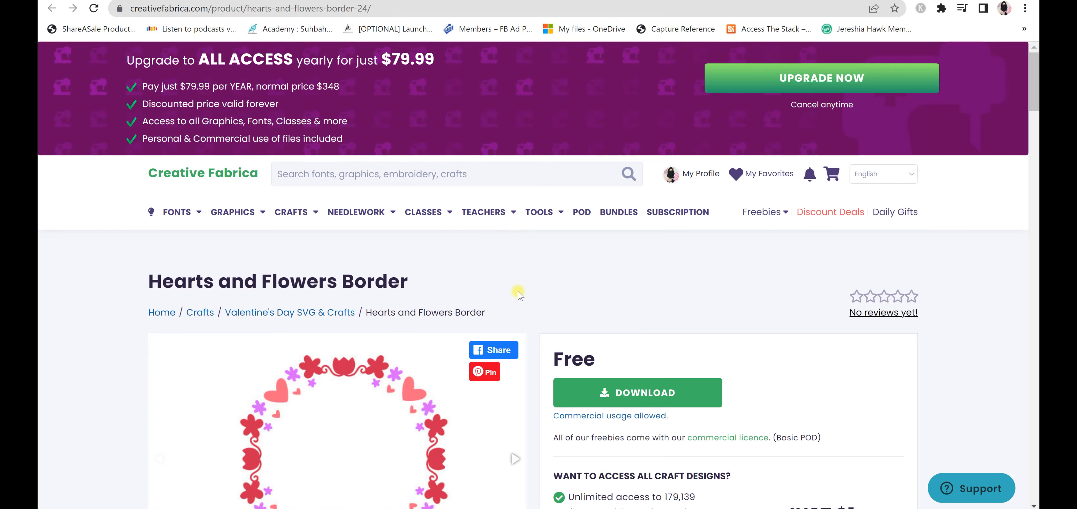
scroll(485, 234, "down", 2)
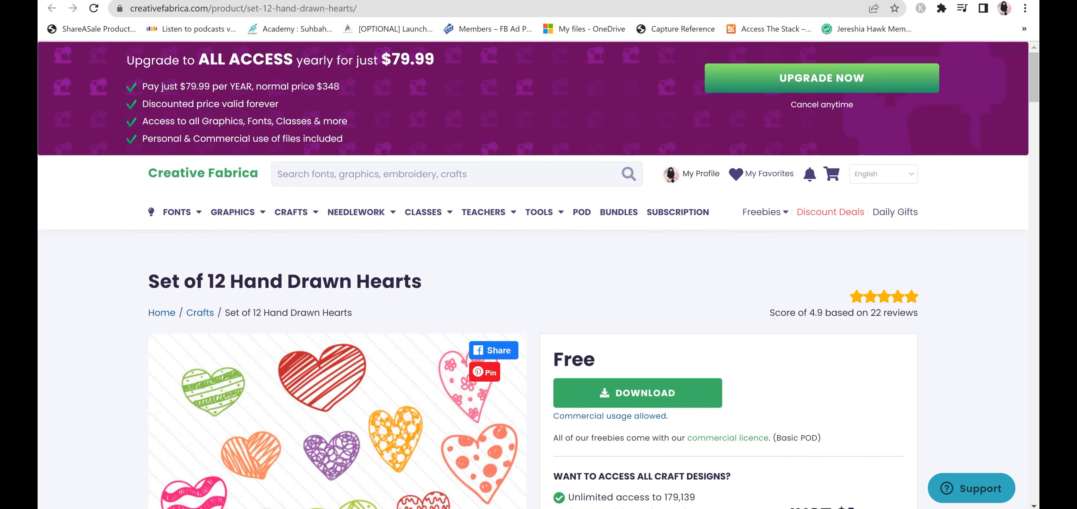
scroll(489, 126, "down", 3)
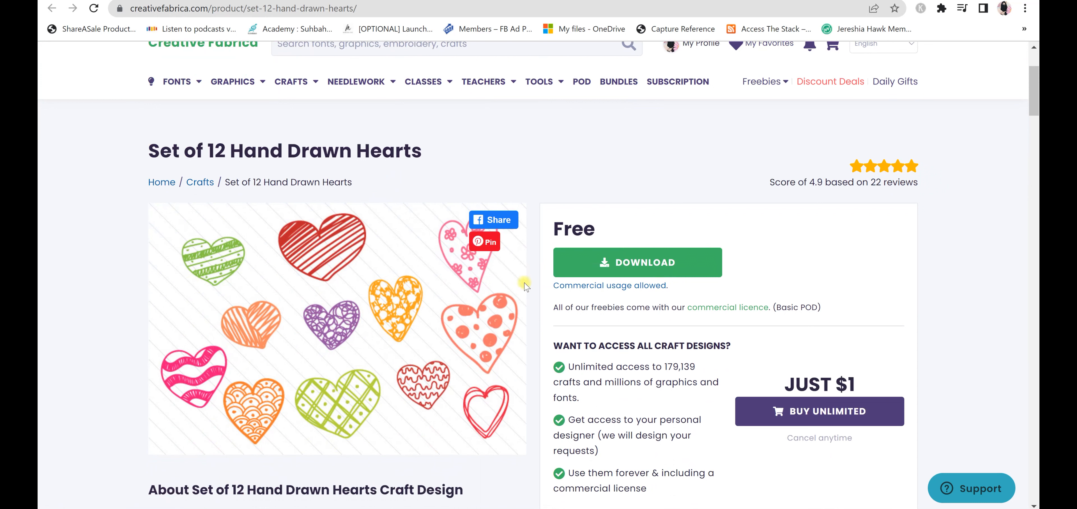
left_click(648, 259)
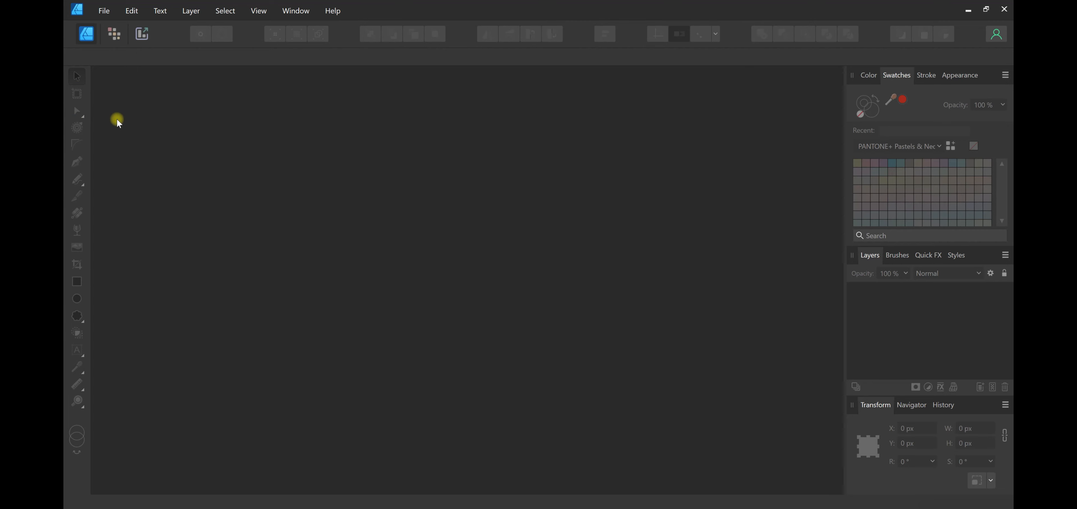
Switch to Affinity Designer and create a new A3 print document with inches as the document units
left_click(101, 12)
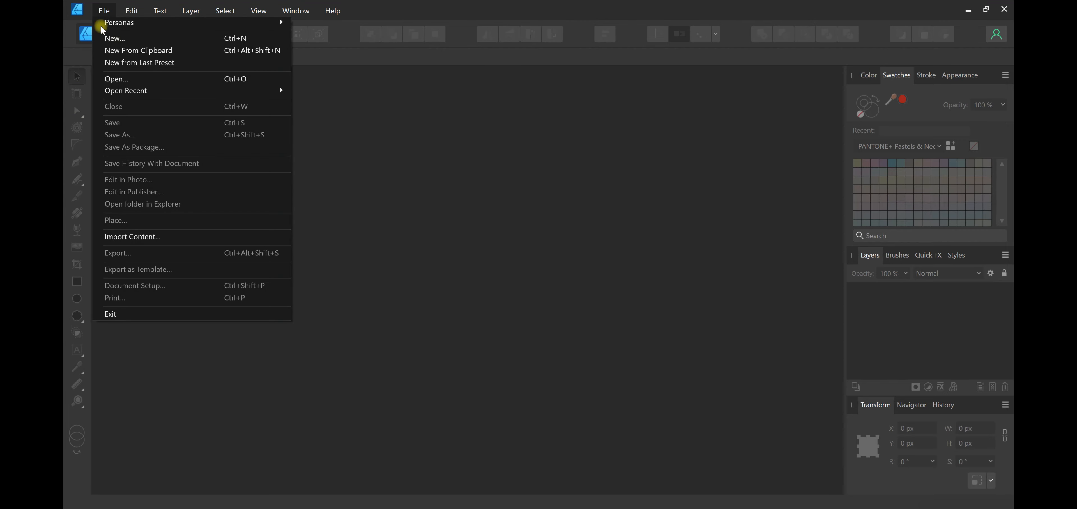
left_click(127, 39)
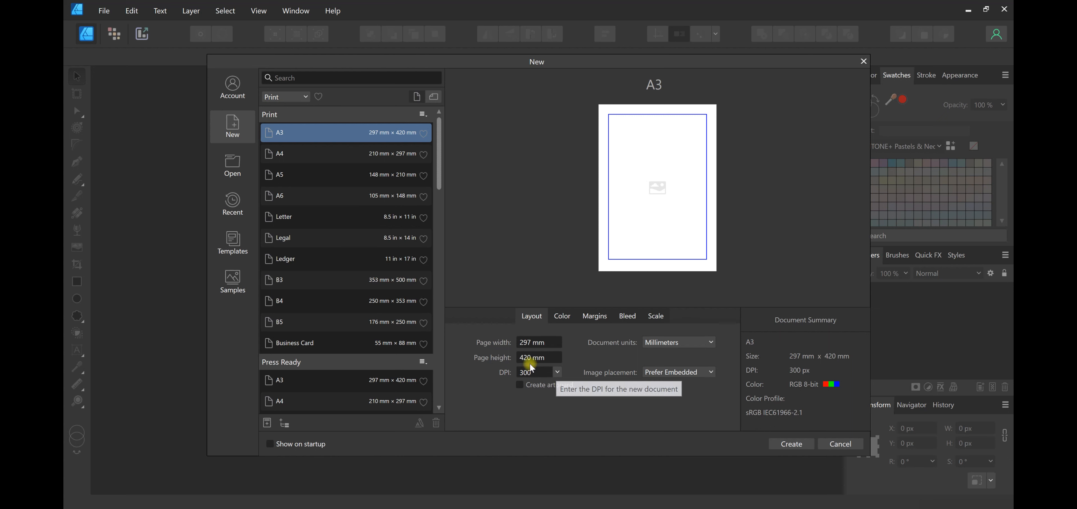
left_click(657, 345)
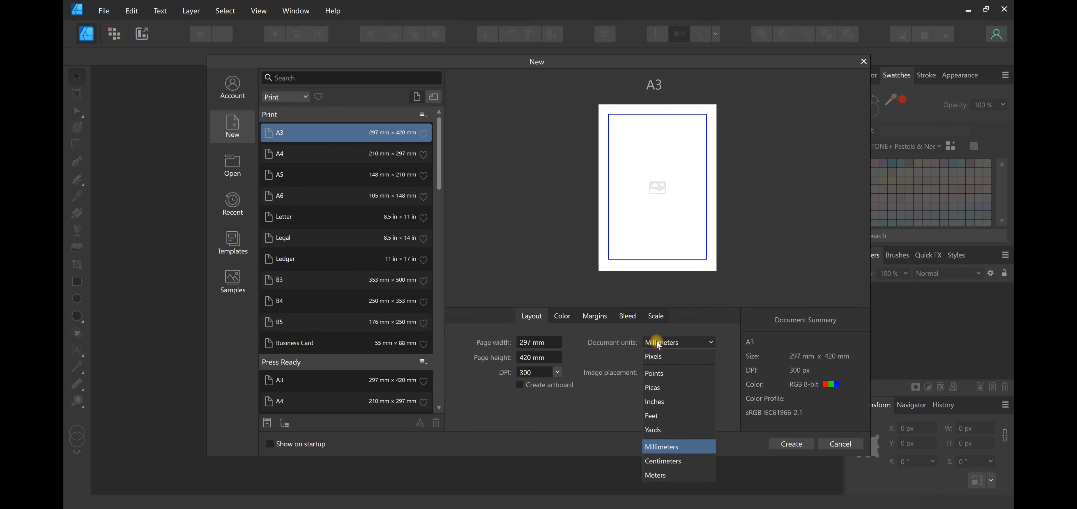
left_click(670, 403)
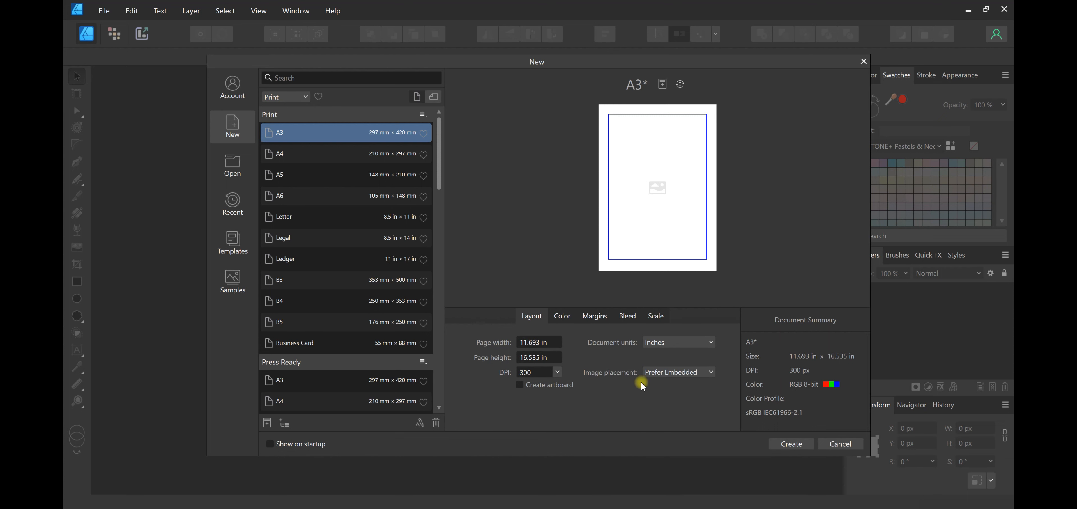
left_click(782, 442)
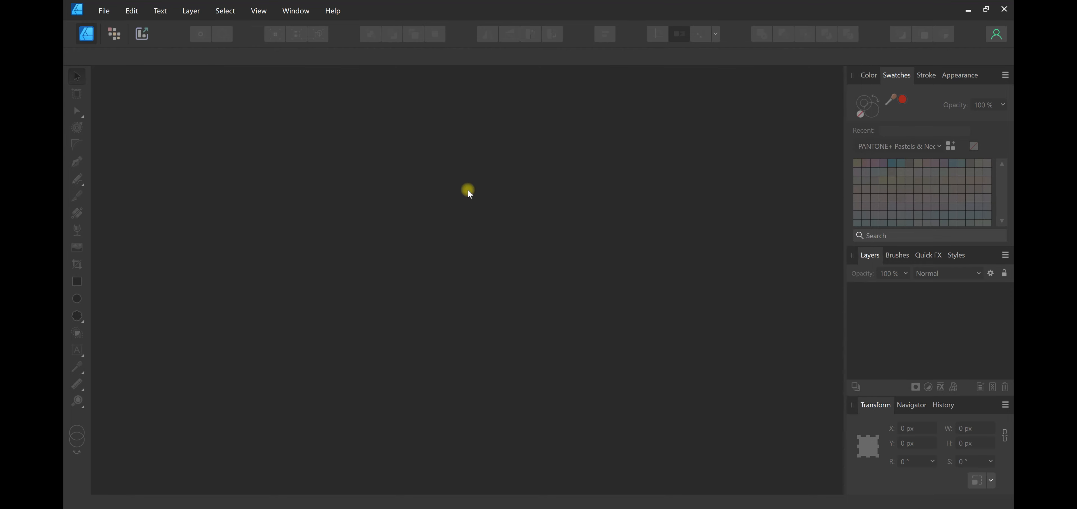
Switch to File Explorer and open heart1.svg from the heart1 folder as a separate document in Affinity Designer
scroll(409, 234, "up", 2)
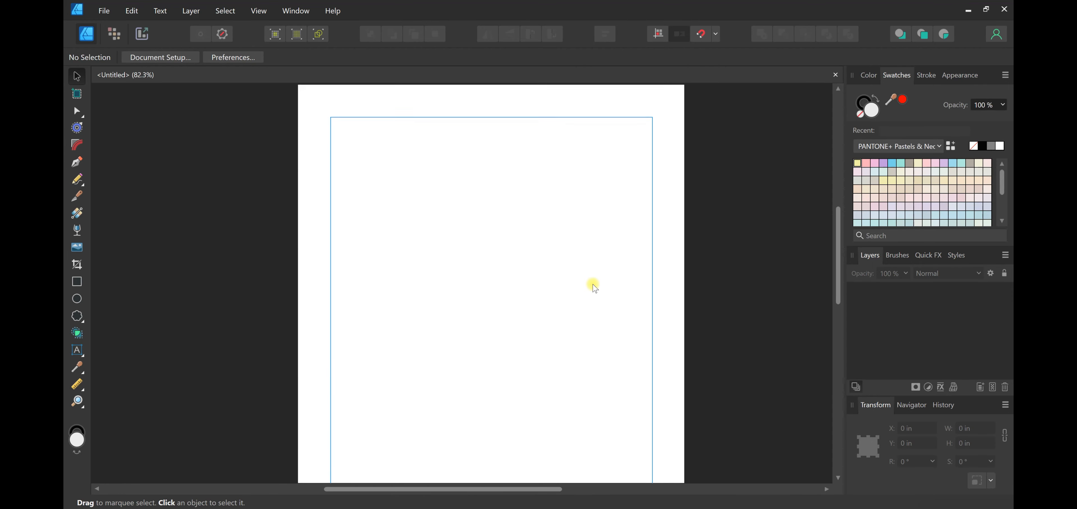
scroll(474, 273, "up", 1)
scroll(545, 292, "up", 2)
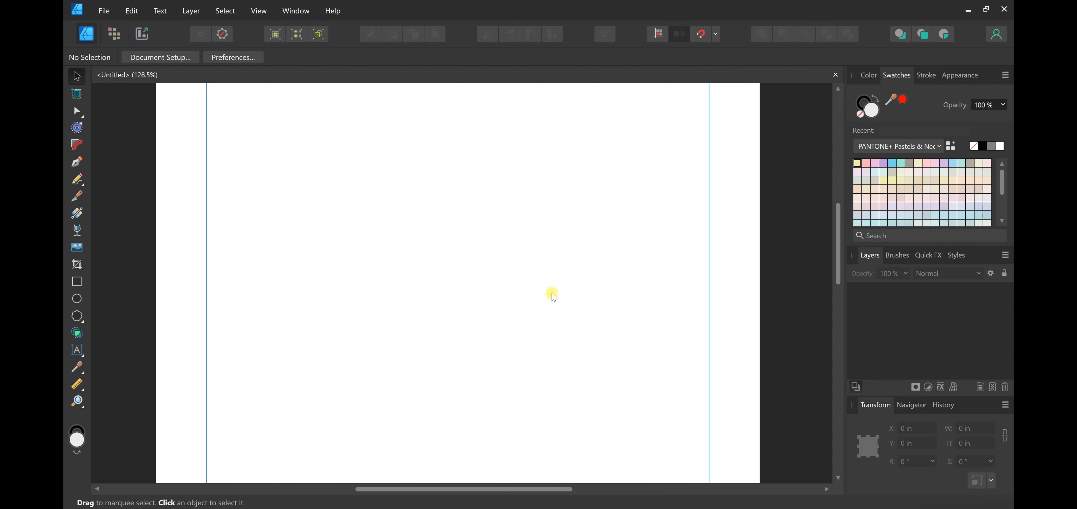
scroll(539, 293, "down", 2)
left_click(441, 480)
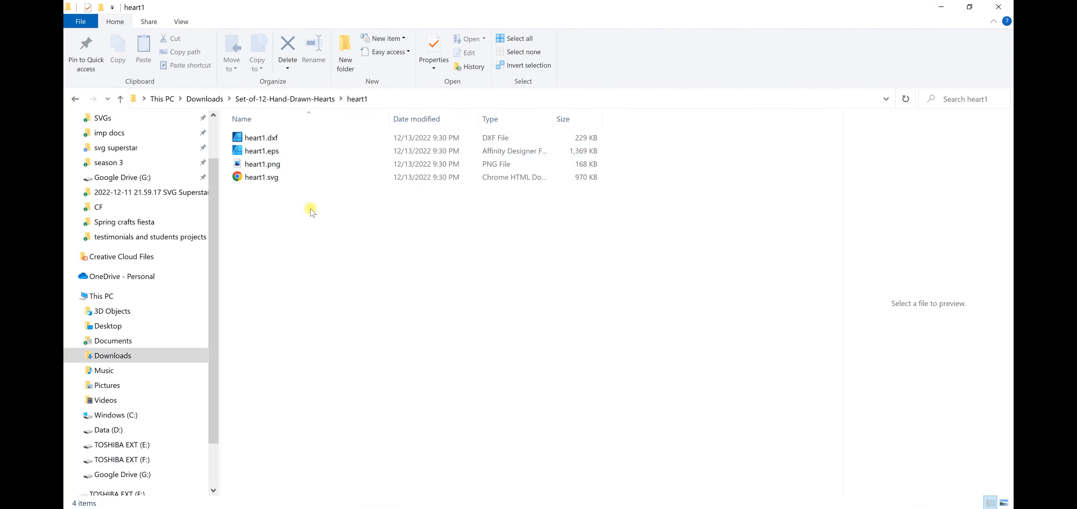
left_click(262, 179)
left_click_drag(258, 183, 496, 80)
left_click_drag(427, 308, 414, 265)
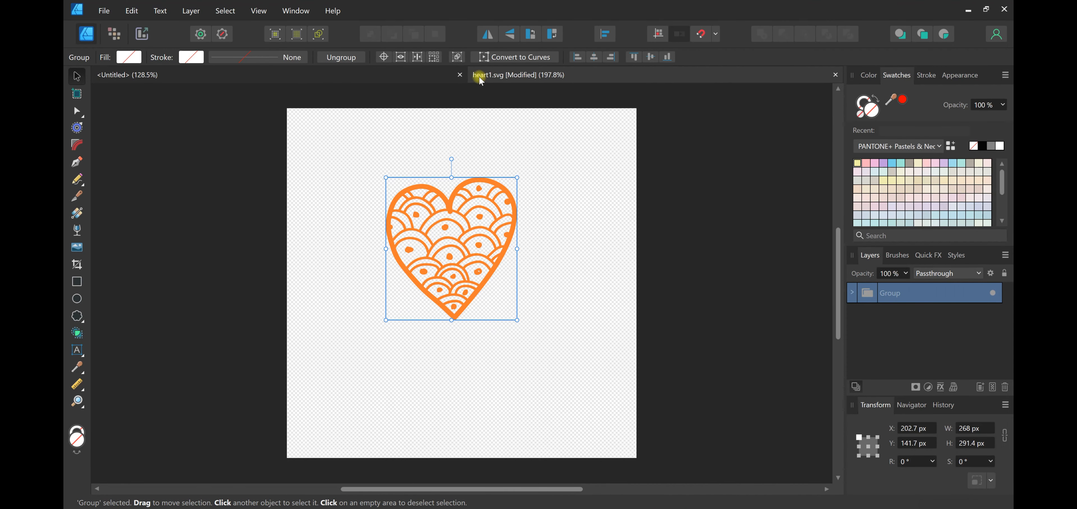
Copy the orange heart group from heart1.svg and paste it into the untitled A3 document
left_click(443, 75)
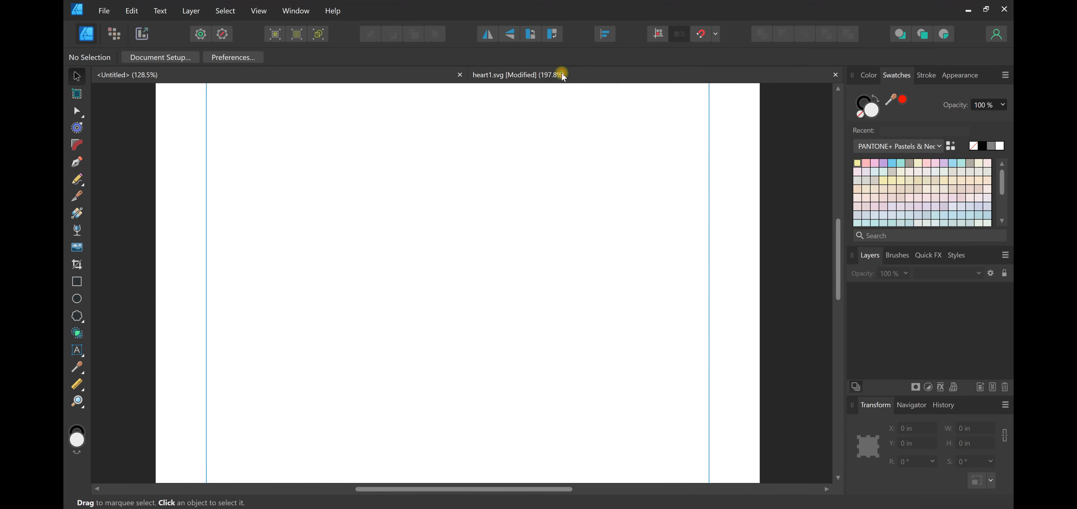
left_click(594, 74)
left_click_drag(473, 228, 479, 273)
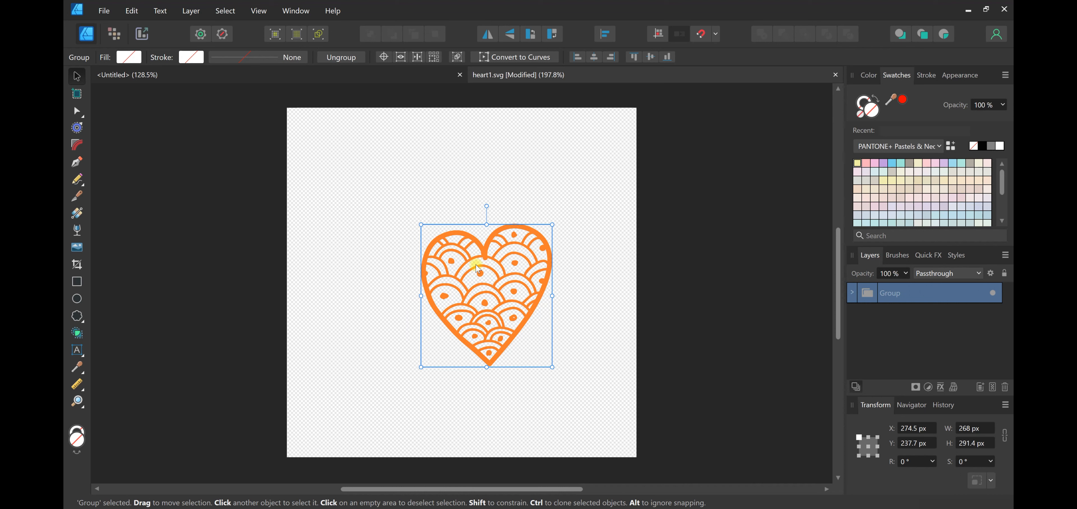
key("ctrl+c")
left_click(349, 75)
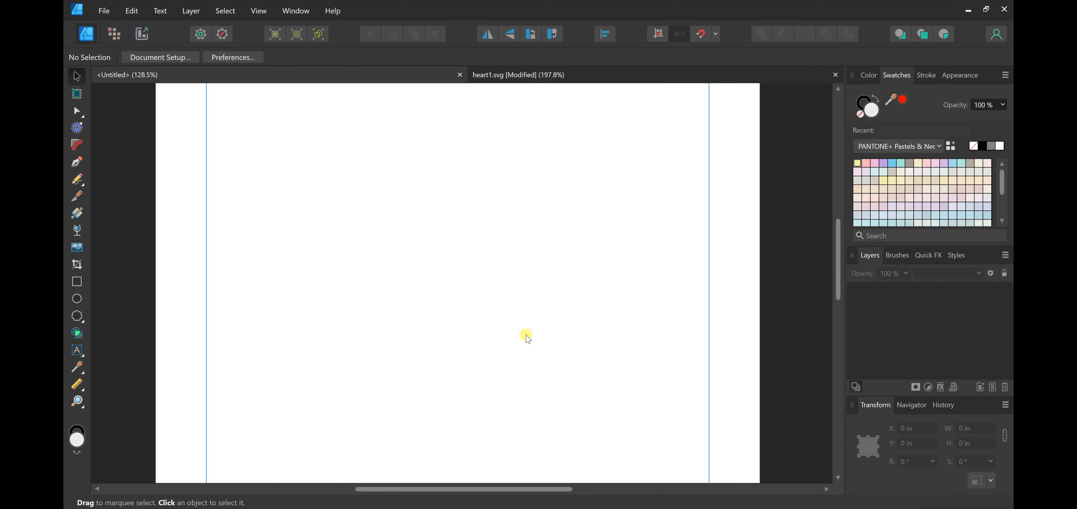
key("ctrl+v")
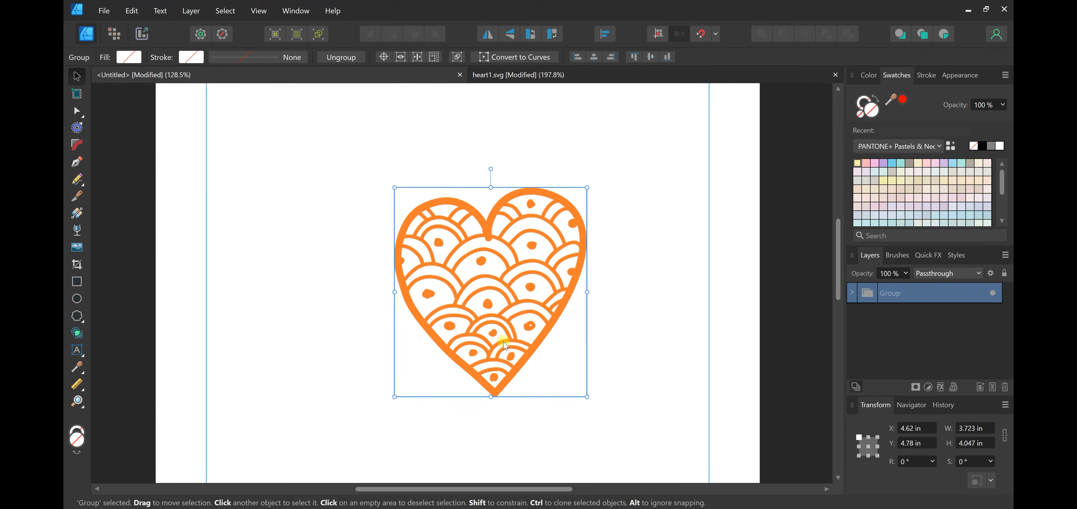
Move the heart's Curves layer out of its nested groups and delete the leftover groups
left_click(855, 292)
left_click(857, 313)
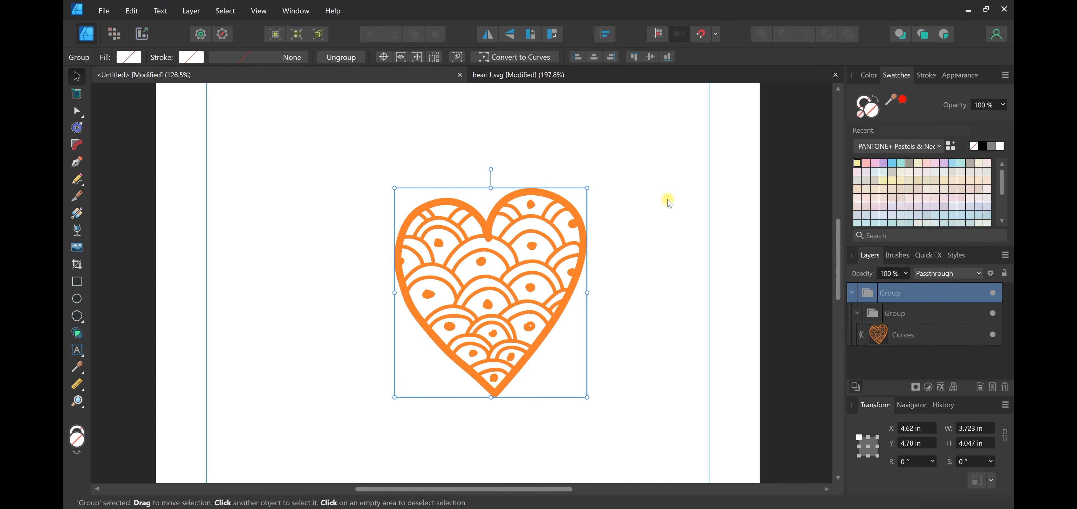
left_click(863, 336)
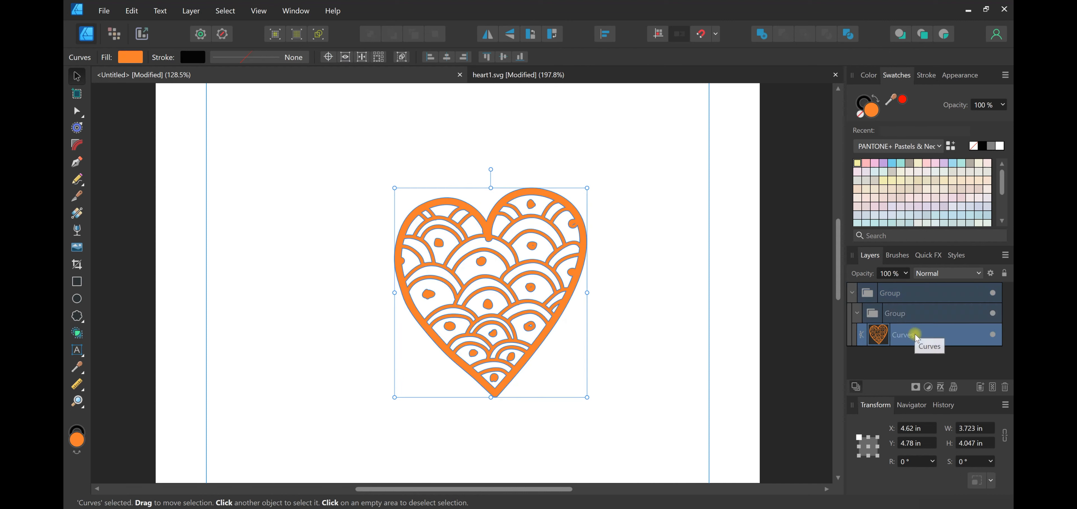
left_click_drag(901, 341, 874, 288)
mouse_move(398, 262)
left_mouse_down()
mouse_move(500, 255)
mouse_move(396, 262)
left_mouse_up()
left_click(888, 315)
left_click(479, 251)
left_click(941, 314)
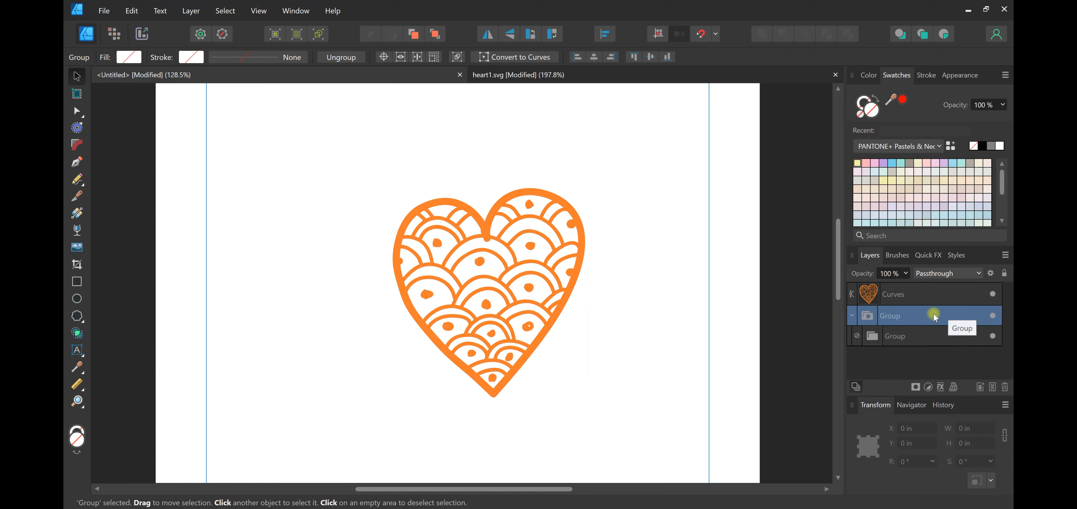
key("Delete")
Move the orange heart toward the upper right of the page, to about X 5.82 in, Y 2.95 in
left_click_drag(514, 289, 563, 223)
scroll(518, 301, "up", 4)
scroll(516, 302, "down", 1)
scroll(563, 223, "up", 1)
scroll(585, 259, "down", 3)
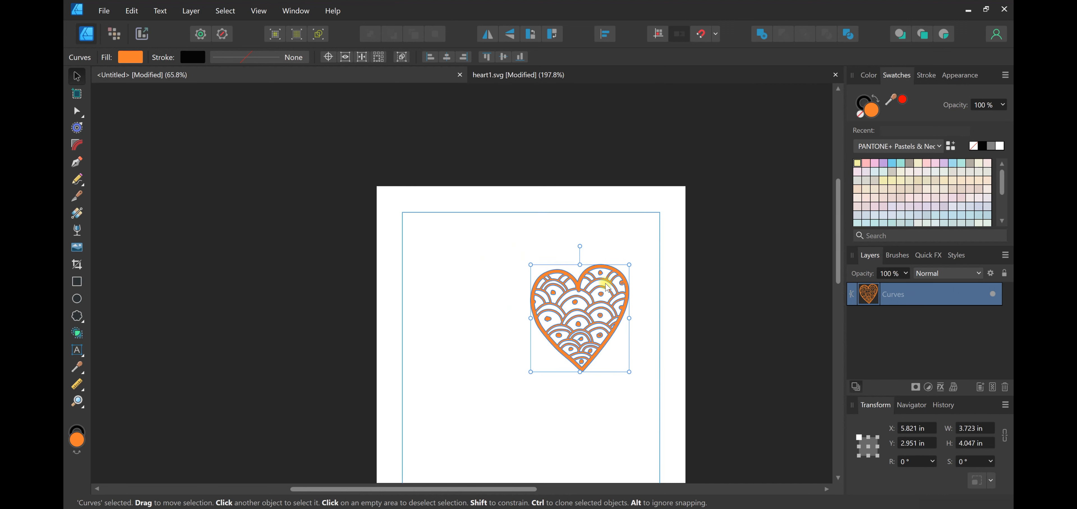
Switch to File Explorer and open heart2.svg from the heart2 folder as a separate document in Affinity Designer
key("alt+Tab")
left_click(285, 99)
left_click(277, 150)
double_click(277, 150)
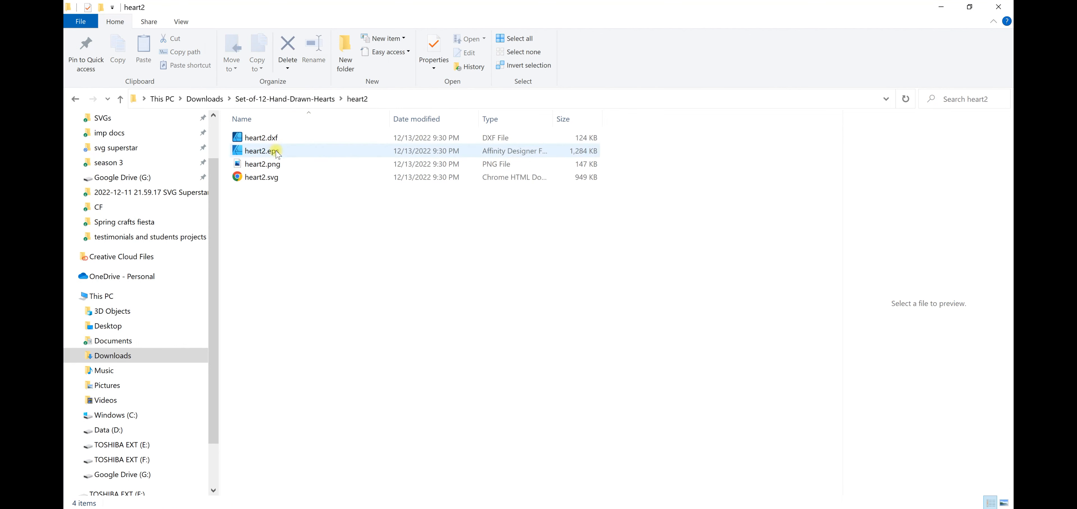
left_click(276, 177)
left_click_drag(259, 178, 527, 457)
right_click(527, 456)
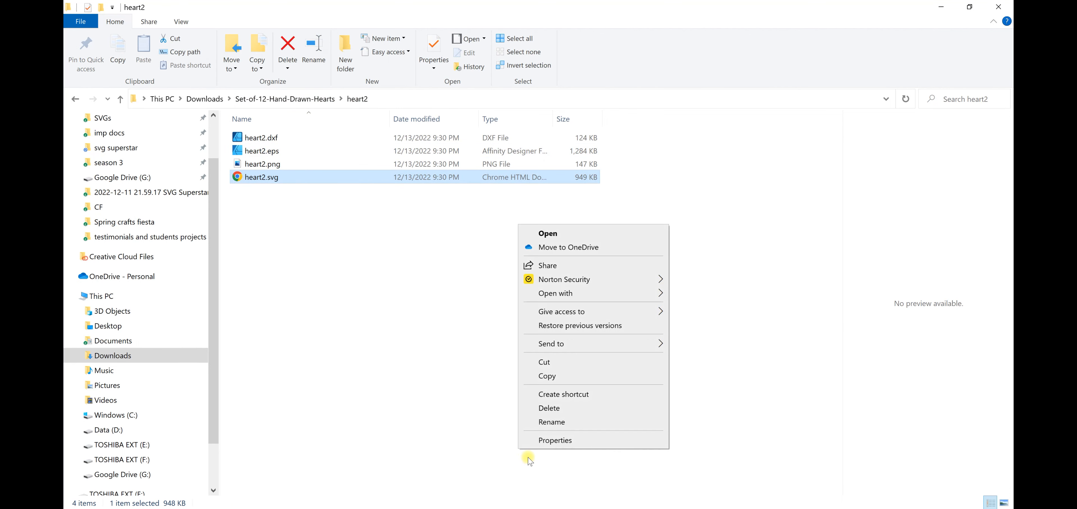
left_click(343, 297)
left_click_drag(295, 178, 610, 81)
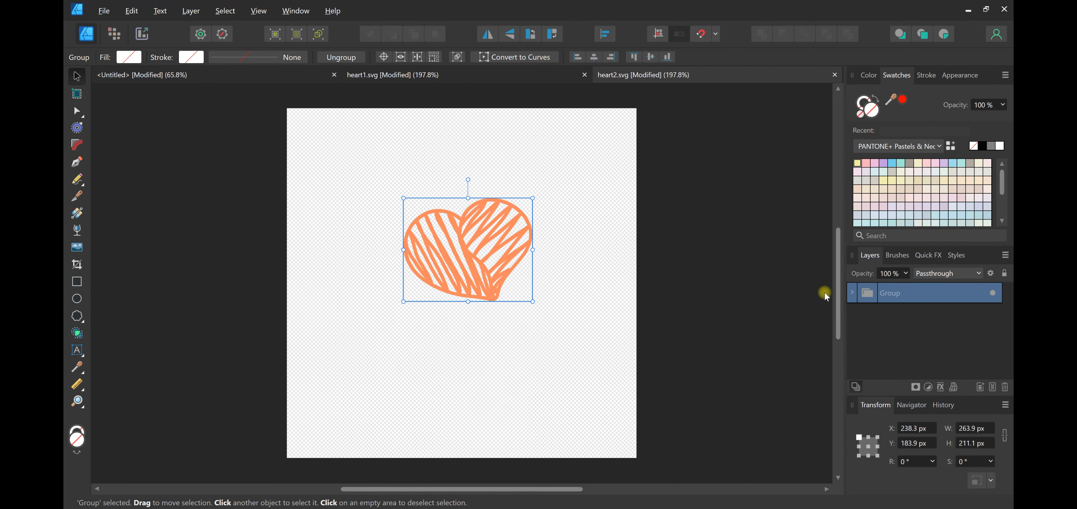
Move the striped heart's Curves layer out of its nested groups in heart2.svg and select it
left_click(853, 293)
left_click(869, 314)
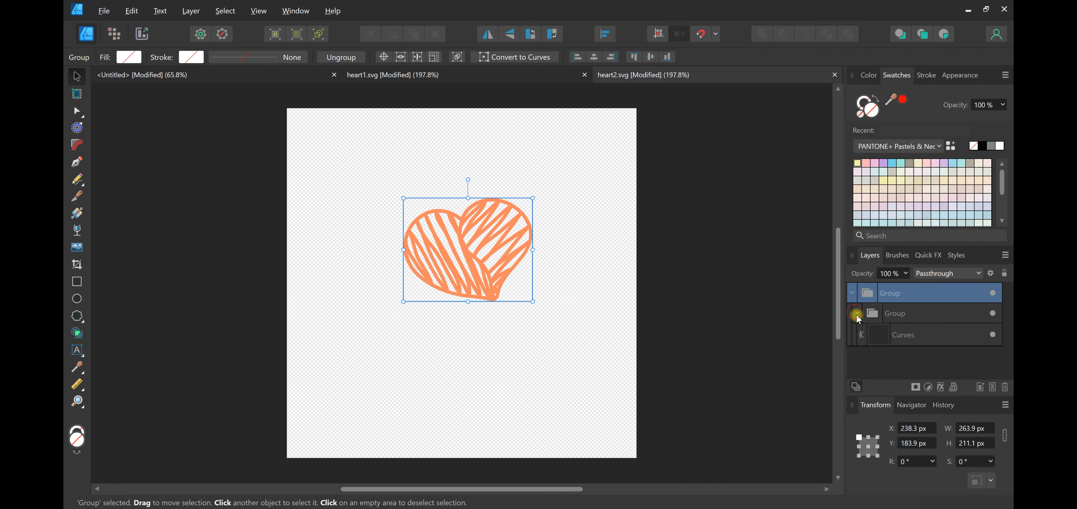
left_click_drag(908, 334, 904, 286)
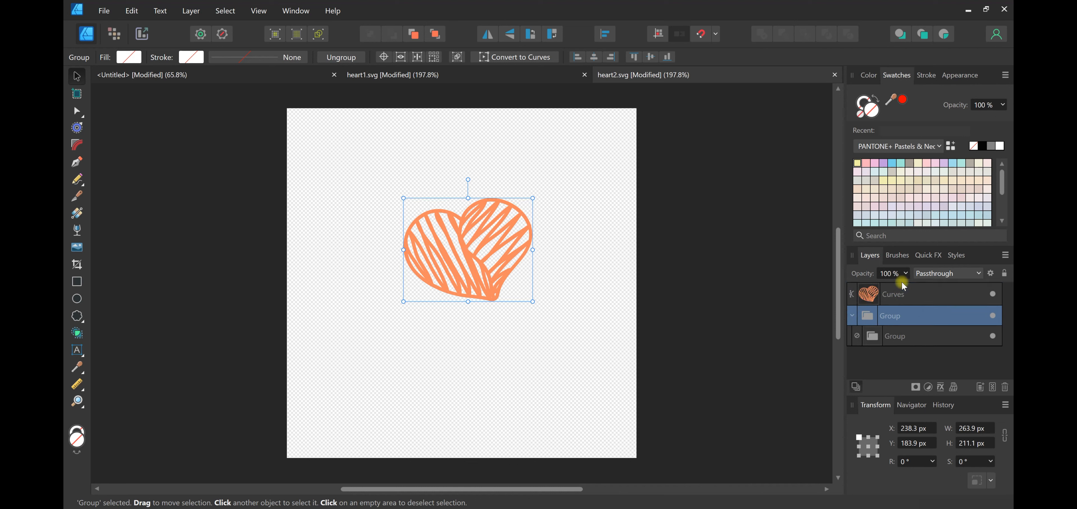
left_click(894, 296)
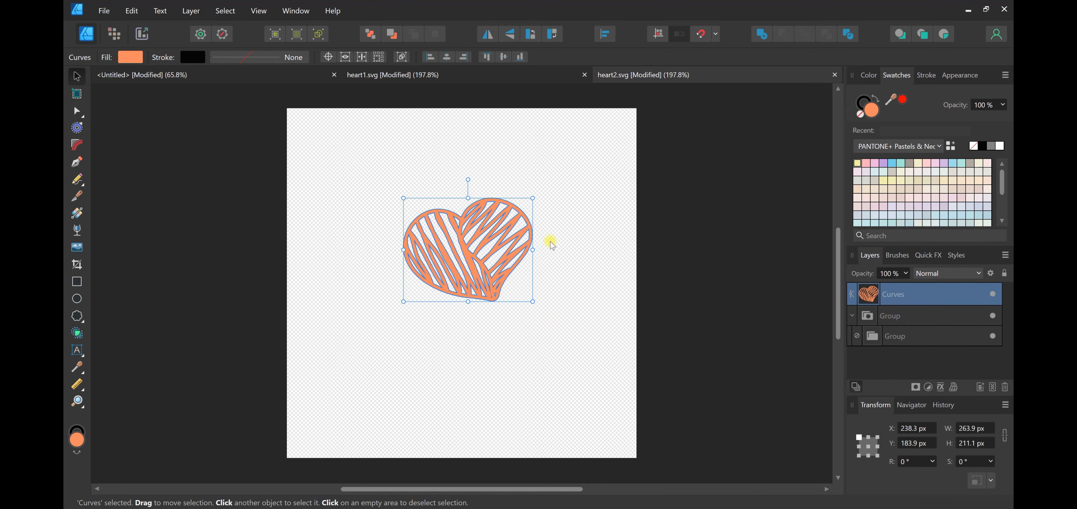
Copy the striped heart's Curves from heart2.svg and paste it into the untitled document
key("ctrl+c")
left_click(298, 72)
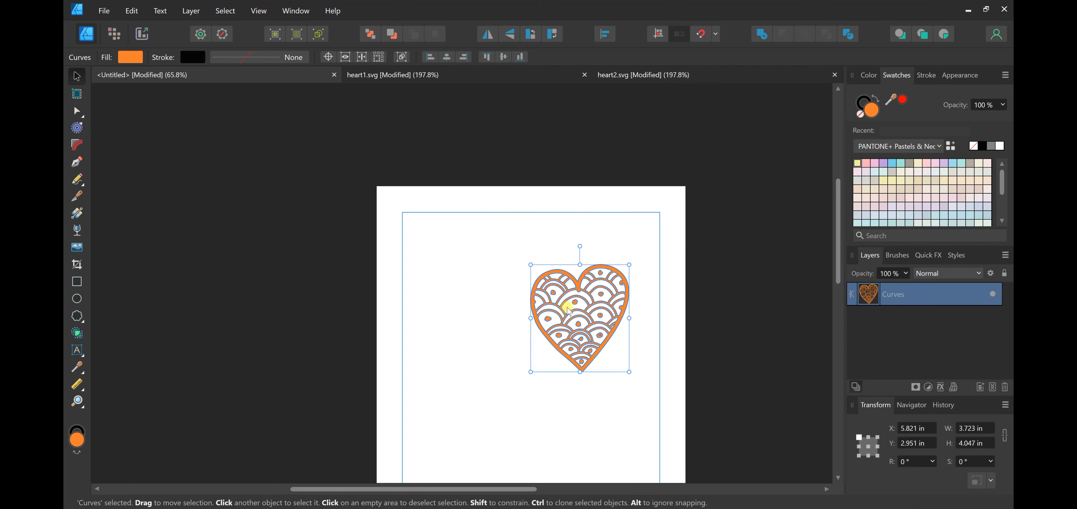
key("ctrl+v")
Arrange the two hearts side by side lower on the page, with the striped heart on the left at about X 1.65 in, Y 8.87 in
left_click_drag(482, 218, 550, 395)
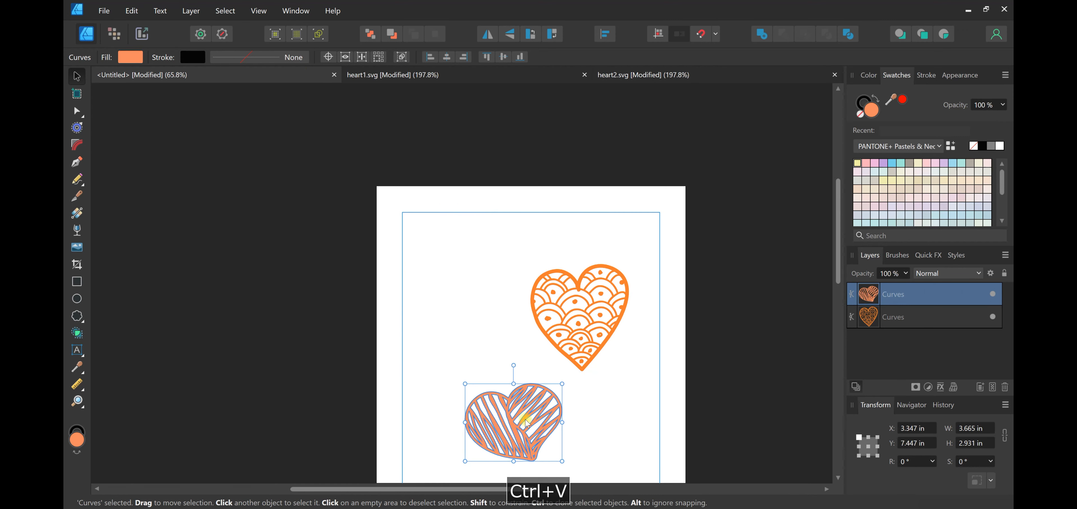
scroll(551, 346, "down", 2)
left_click_drag(498, 368, 458, 420)
left_click_drag(578, 265, 622, 349)
left_click_drag(519, 402, 497, 415)
scroll(540, 419, "down", 1)
left_click_drag(628, 306, 624, 348)
left_click(519, 270)
scroll(517, 241, "up", 3)
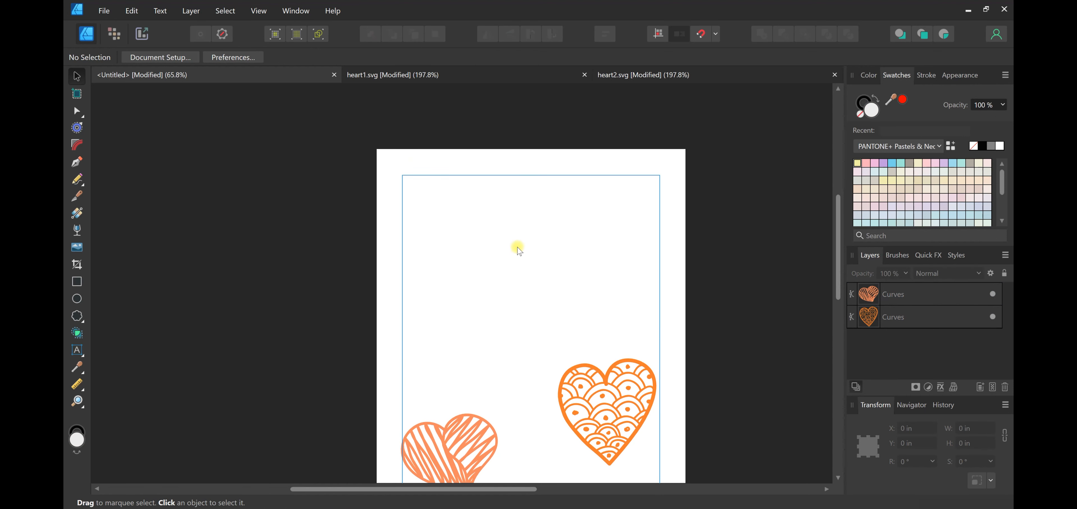
scroll(520, 249, "down", 2)
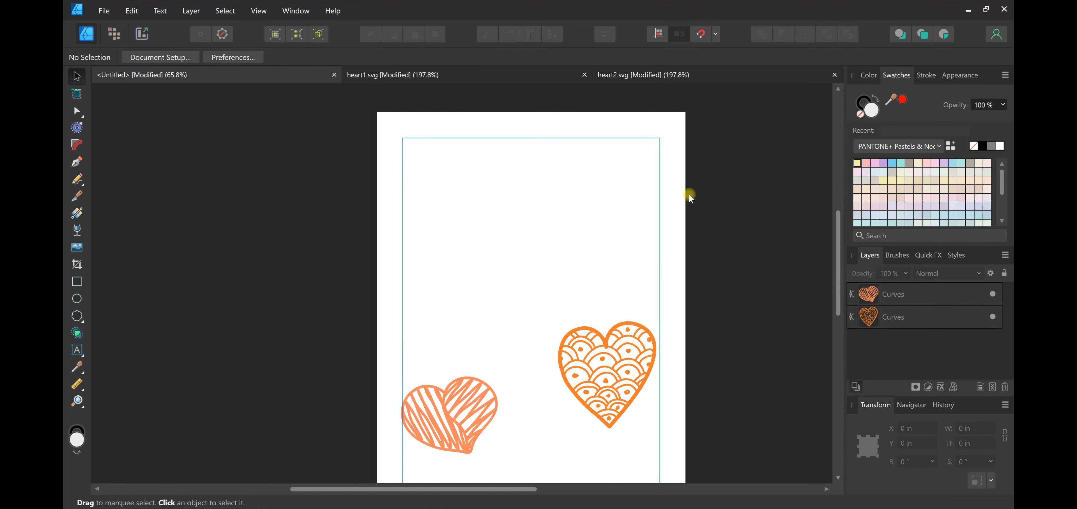
key("ctrl+z")
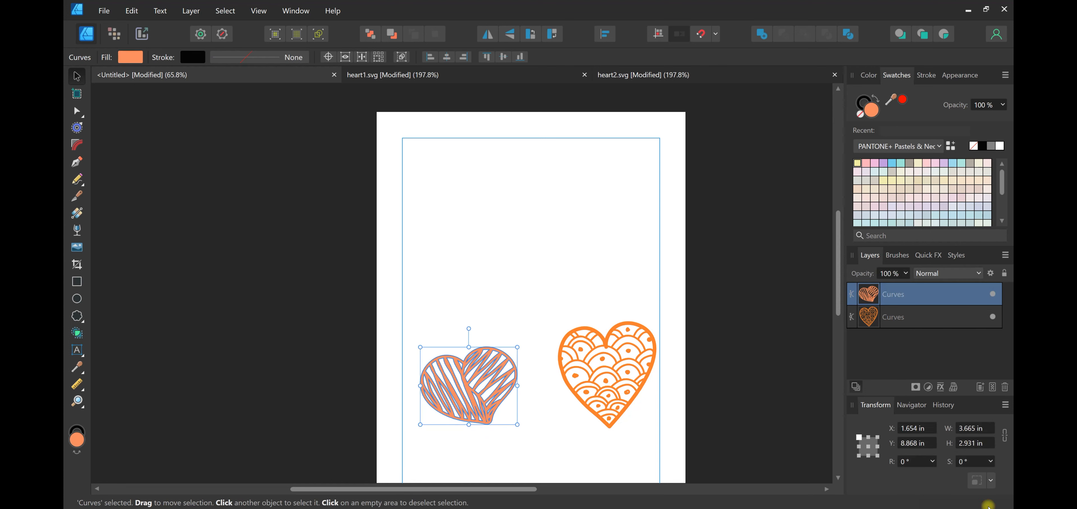
left_click(508, 272)
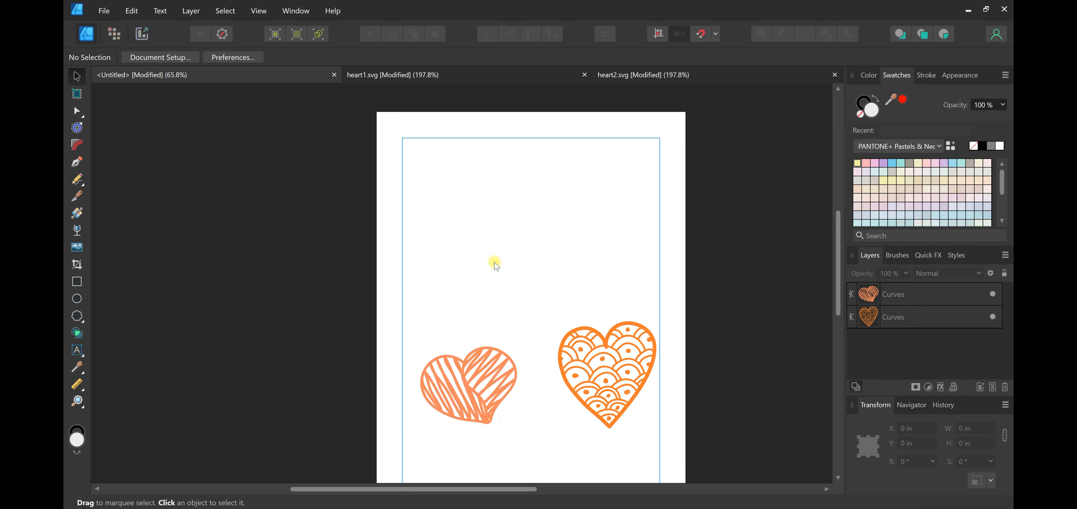
Activate the Artistic Text tool
left_click(77, 355)
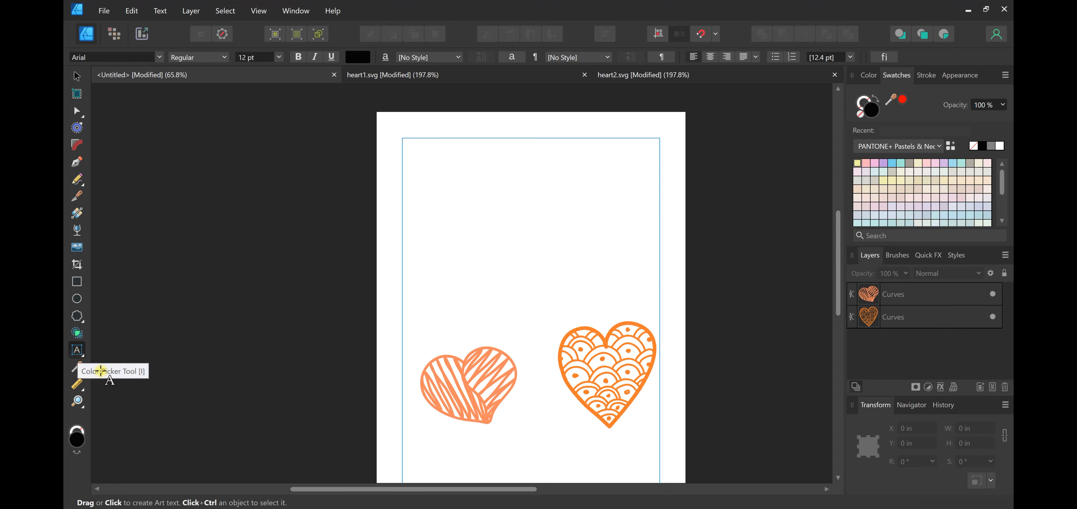
left_click(79, 353)
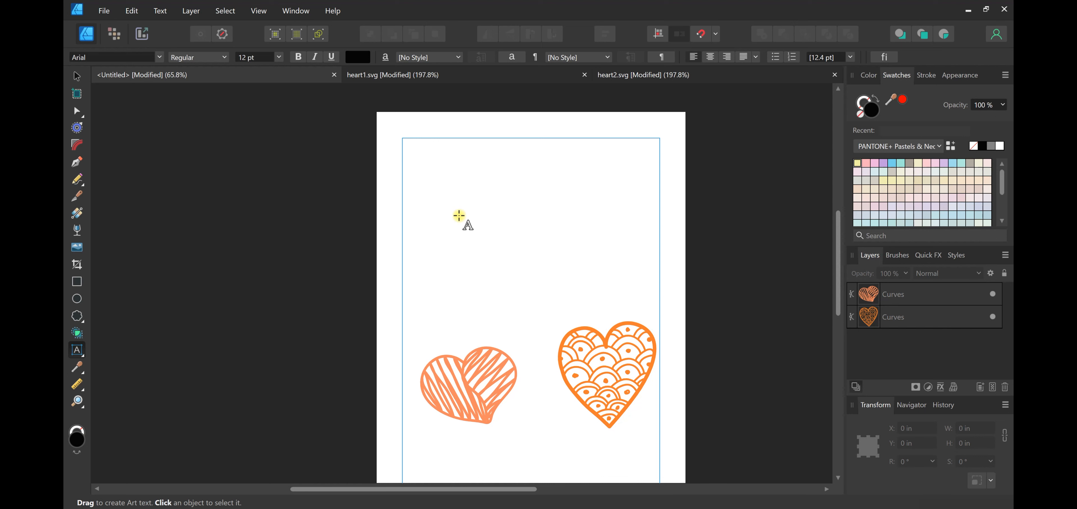
left_click_drag(442, 189, 468, 232)
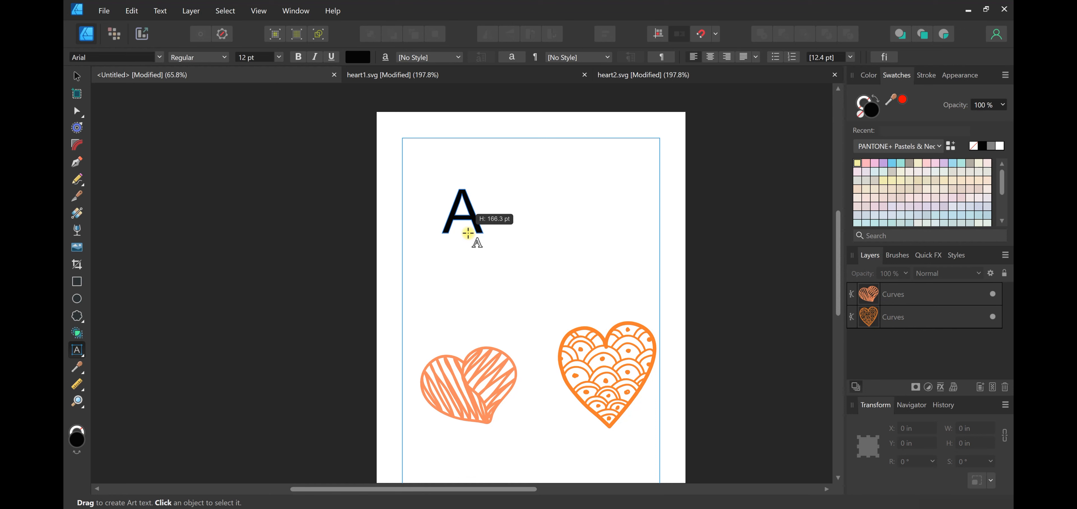
left_click_drag(468, 233, 468, 233)
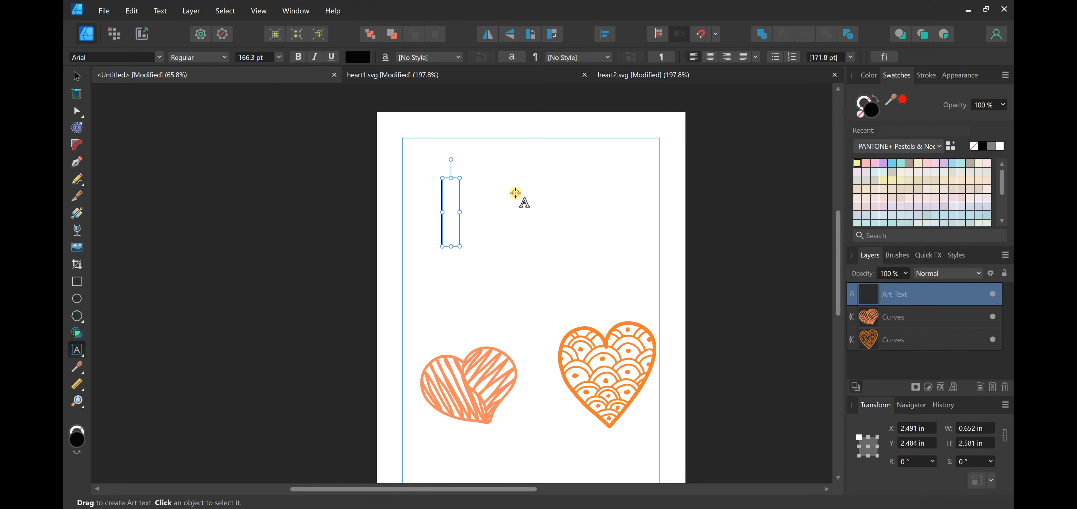
key("ctrl+z")
left_click(499, 184)
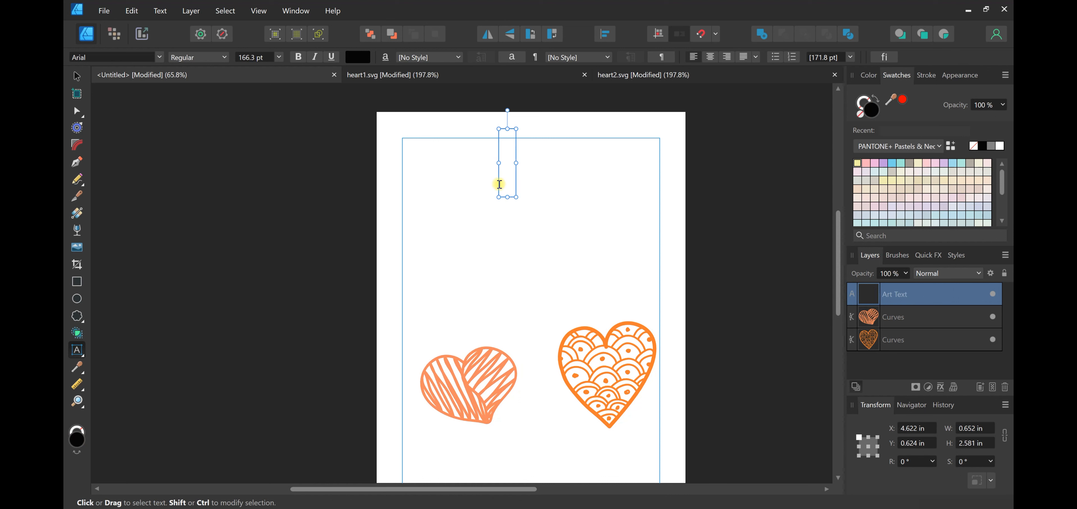
Create artistic text of about 123 pt above the hearts reading "crazy in love", "with my" and "cat" on three lines
left_click_drag(442, 210, 468, 242)
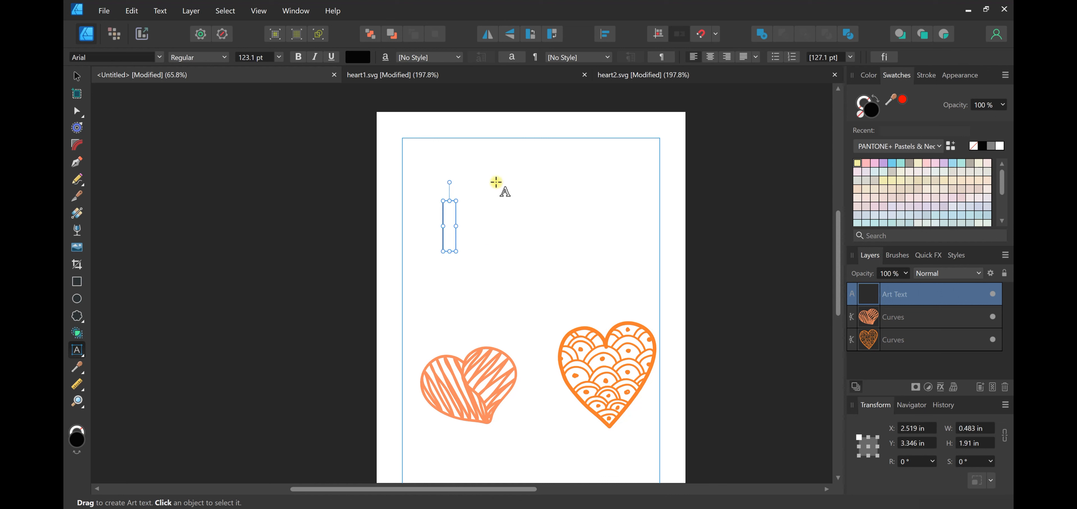
key("Caps_Lock")
type("C")
key("Caps_Lock")
key("BackSpace")
type("craz")
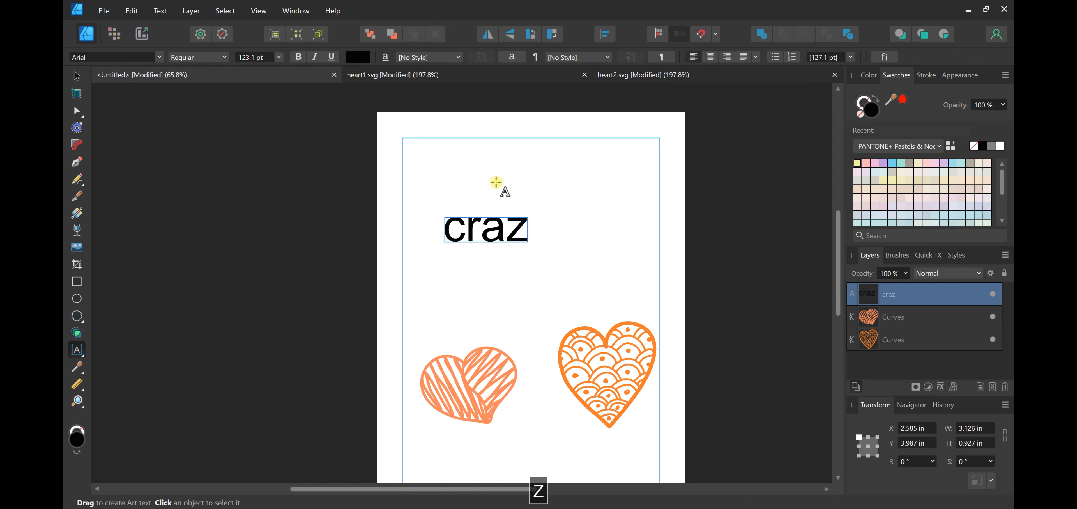
type("y")
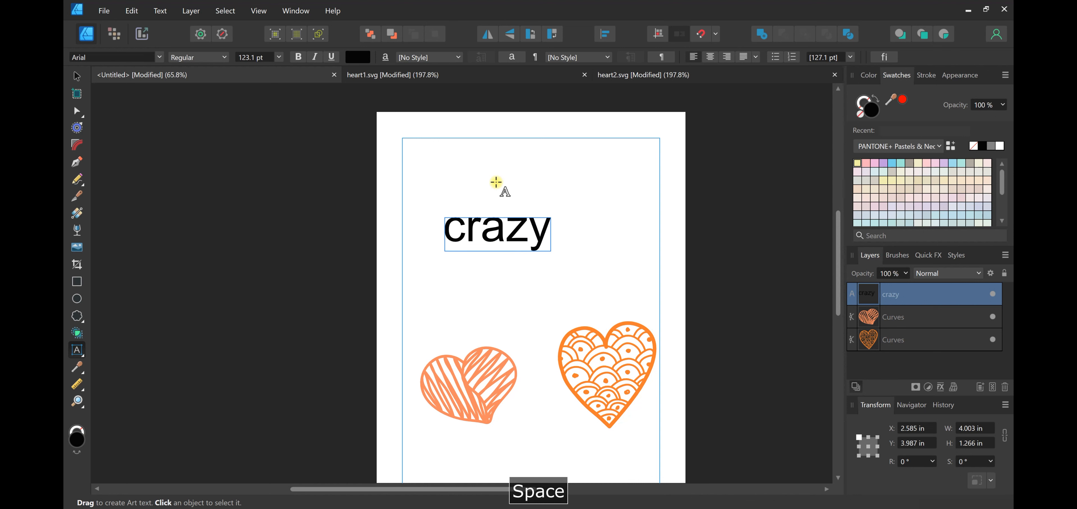
type(" in love")
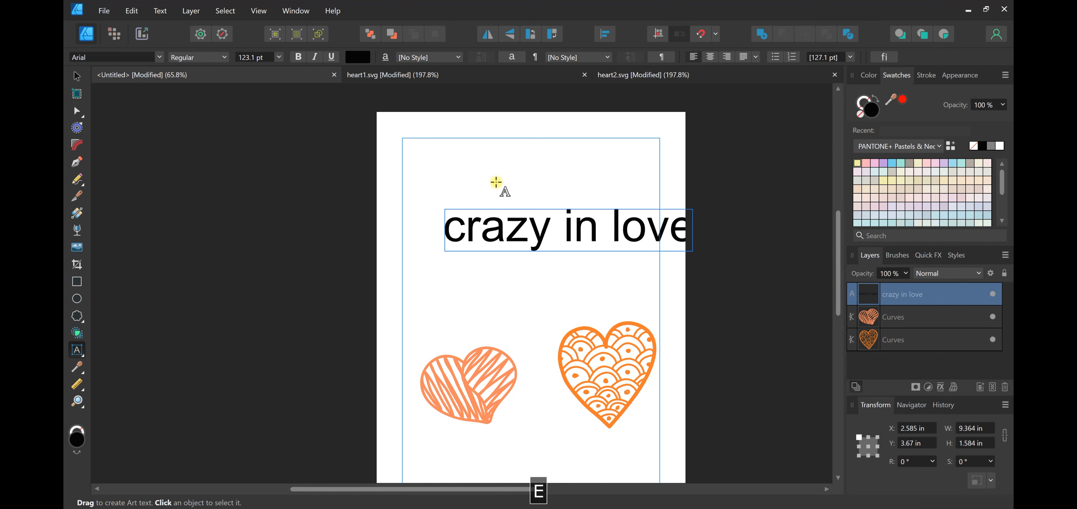
key("Return")
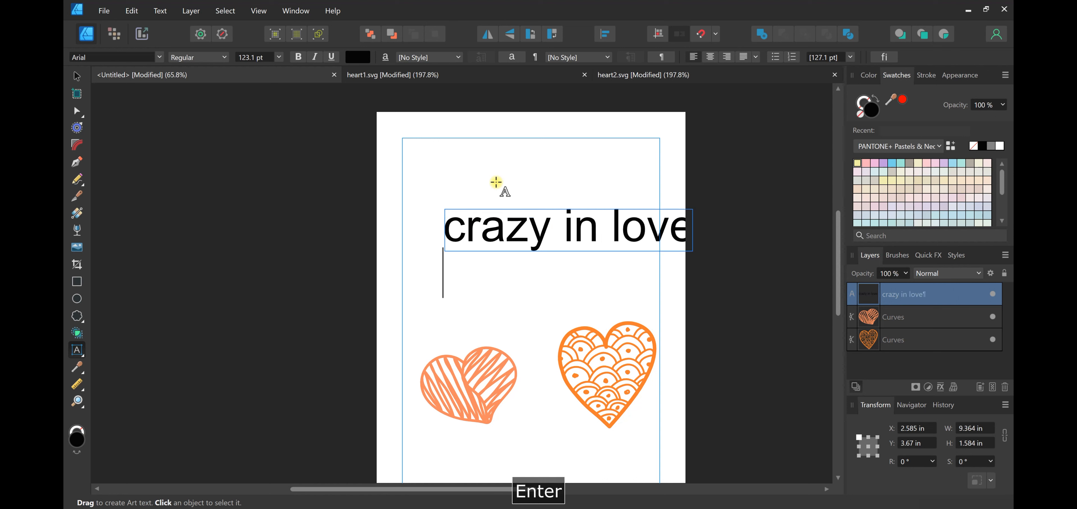
type("with my")
key("Return")
type("cay")
key("BackSpace")
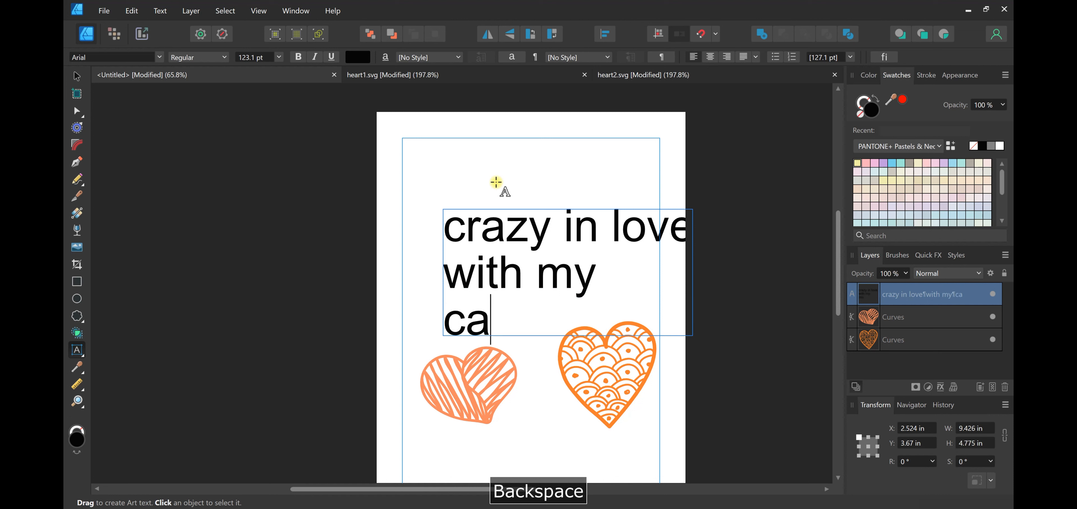
type("t")
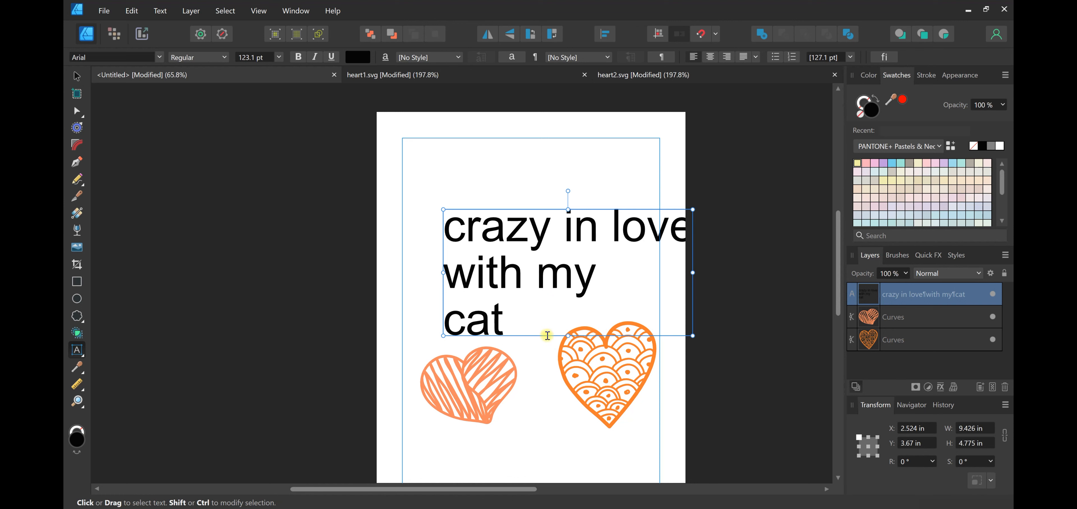
Move the text block up and left to about X 1.51 in, Y 2.71 in, and set all its text in Amatic SC
left_click_drag(547, 335, 520, 311)
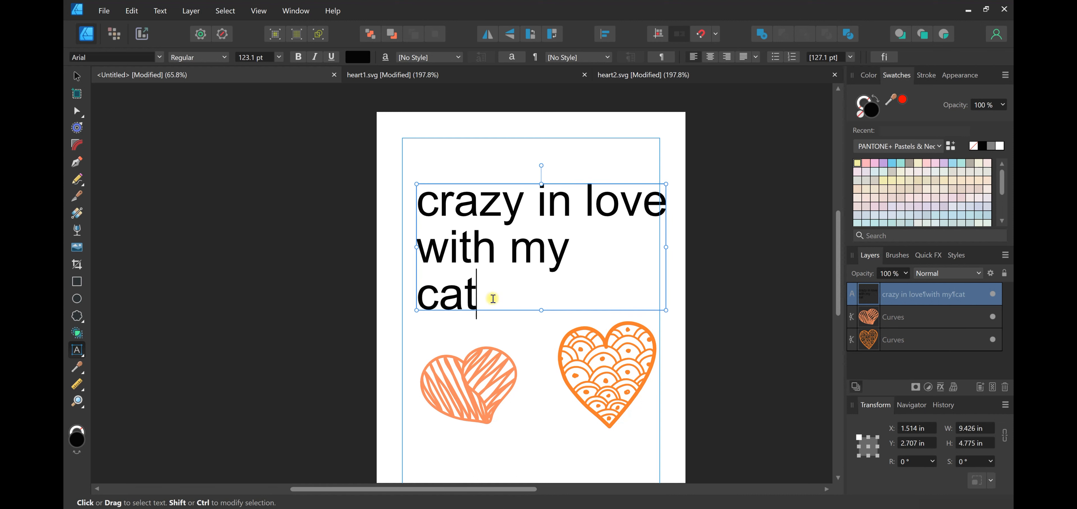
left_click_drag(493, 298, 421, 205)
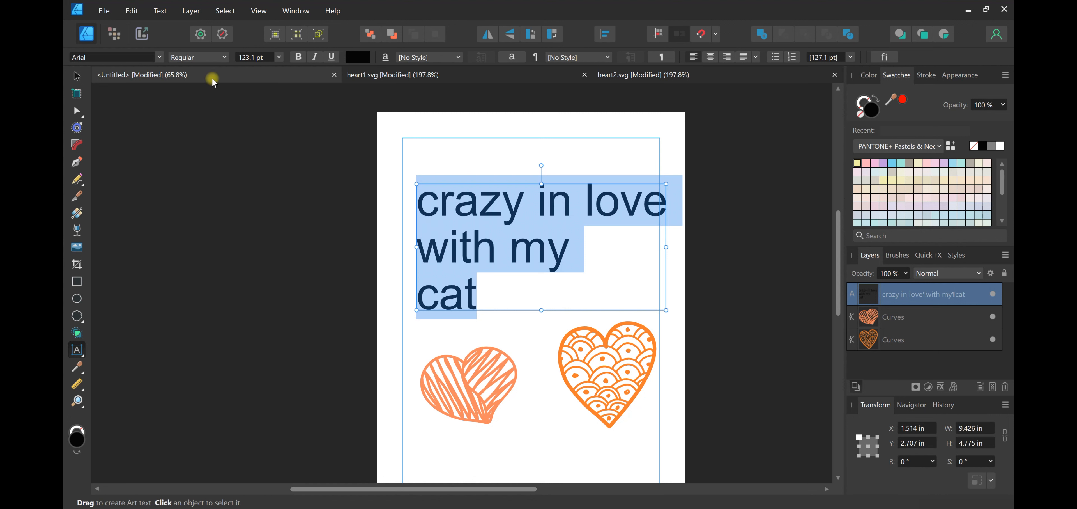
left_click(158, 56)
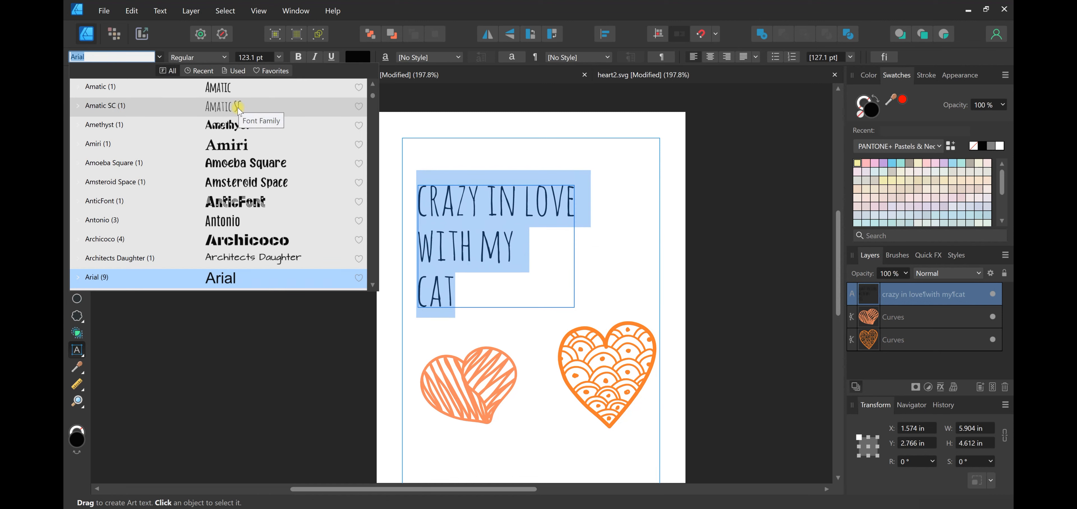
scroll(240, 111, "up", 1)
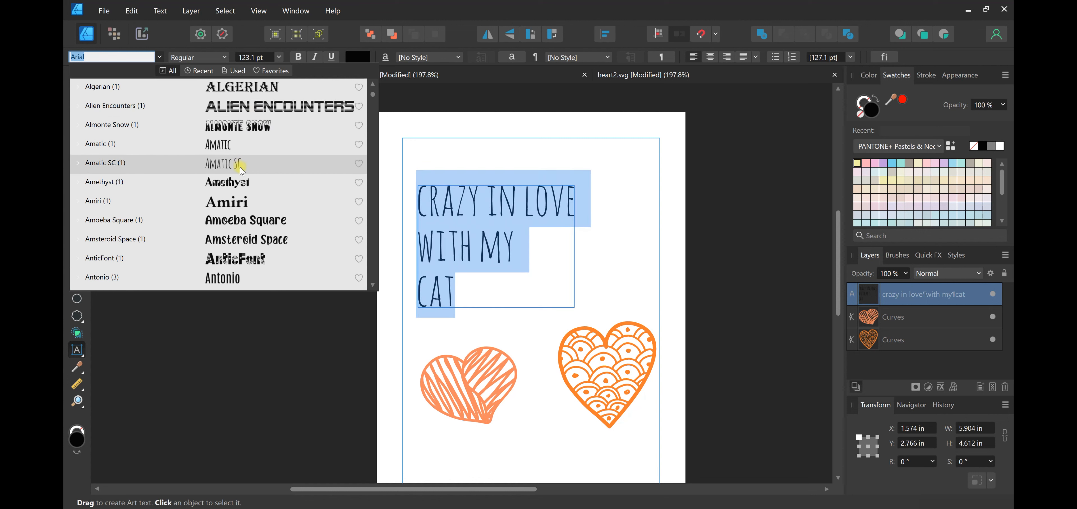
left_click(259, 166)
Examine the letter outlines of the Amatic SC text at close range
scroll(481, 247, "up", 3)
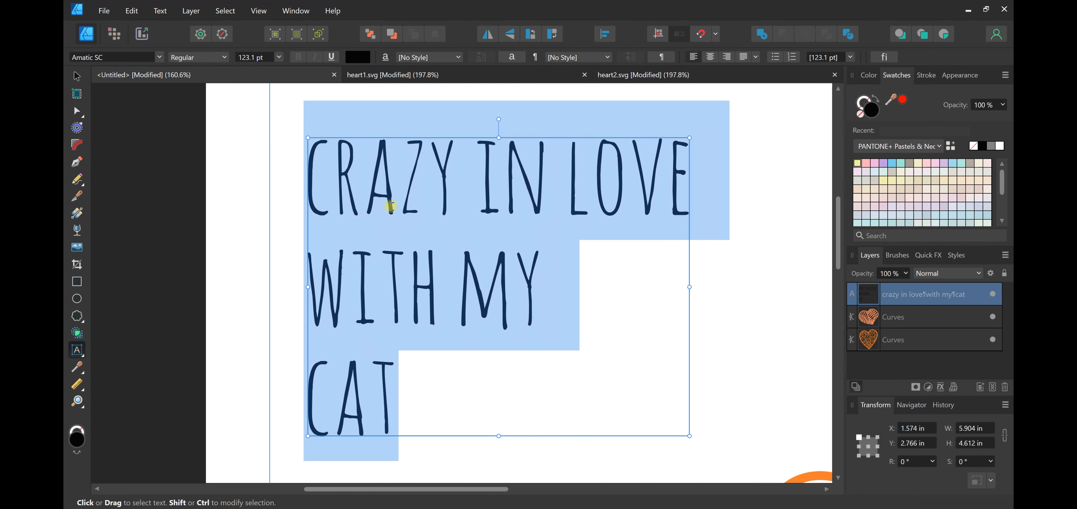
scroll(415, 154, "up", 3)
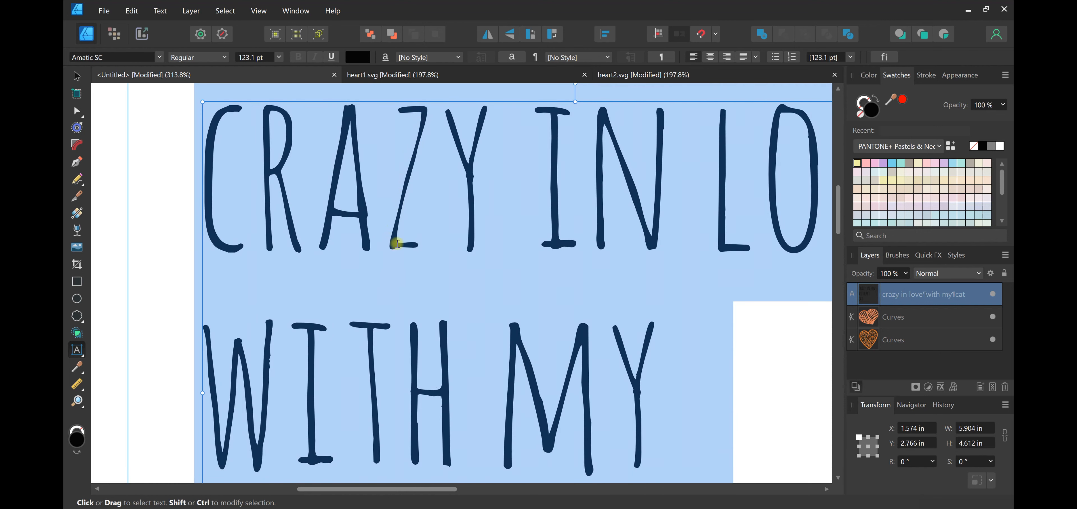
scroll(479, 214, "up", 1)
scroll(480, 214, "down", 5)
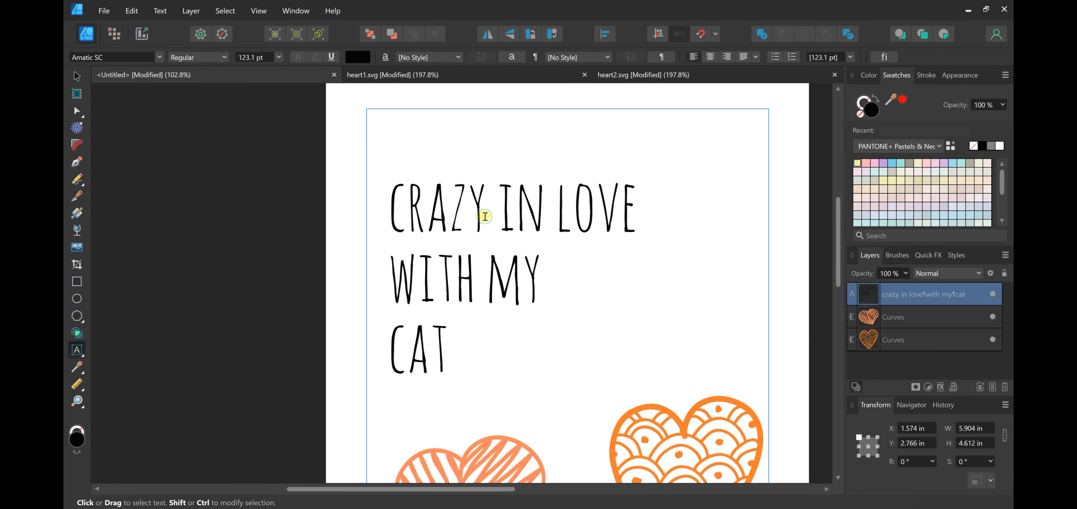
scroll(424, 204, "down", 1)
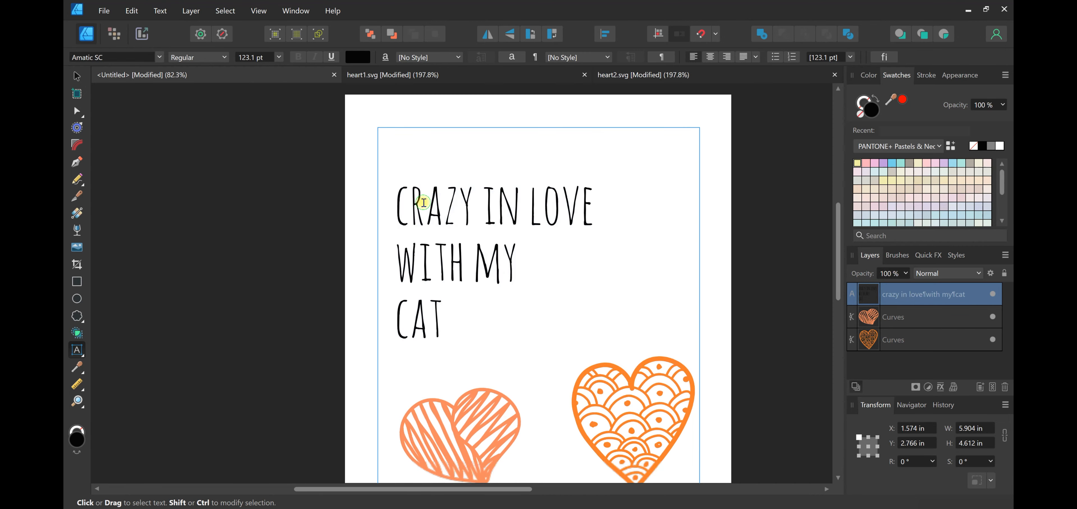
Browse the installed fonts and set all of the selected text in Amsteroid Space
left_click(159, 57)
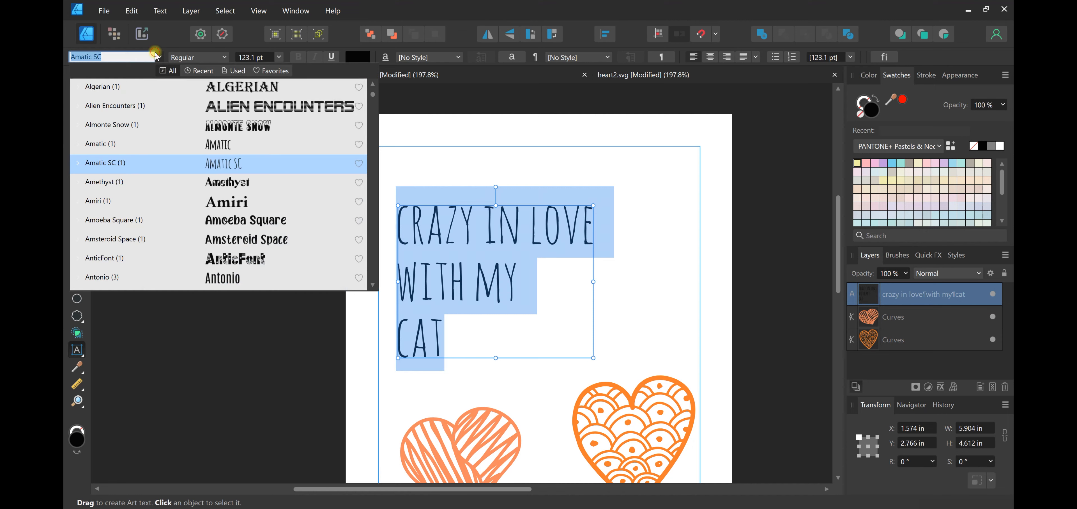
scroll(285, 155, "up", 1)
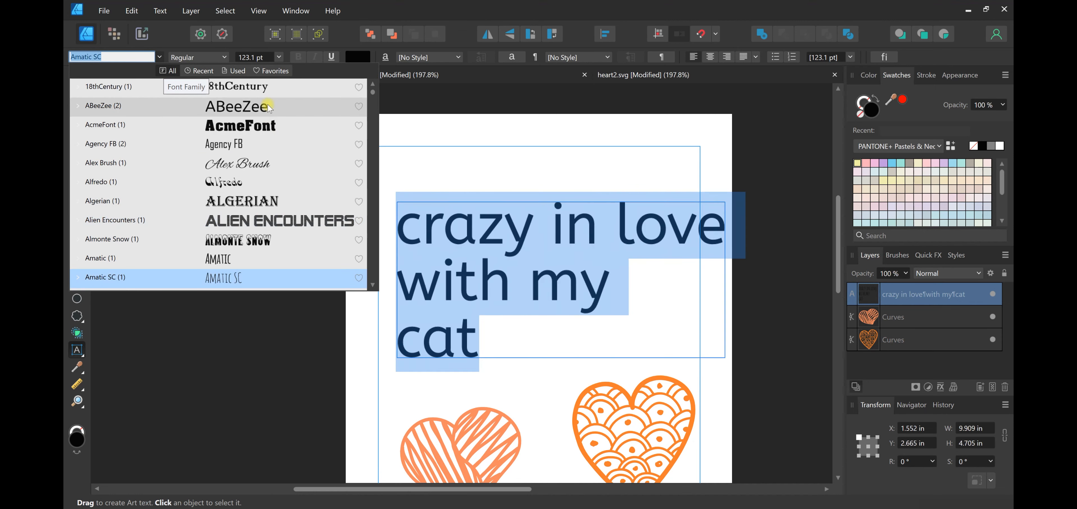
left_click(283, 72)
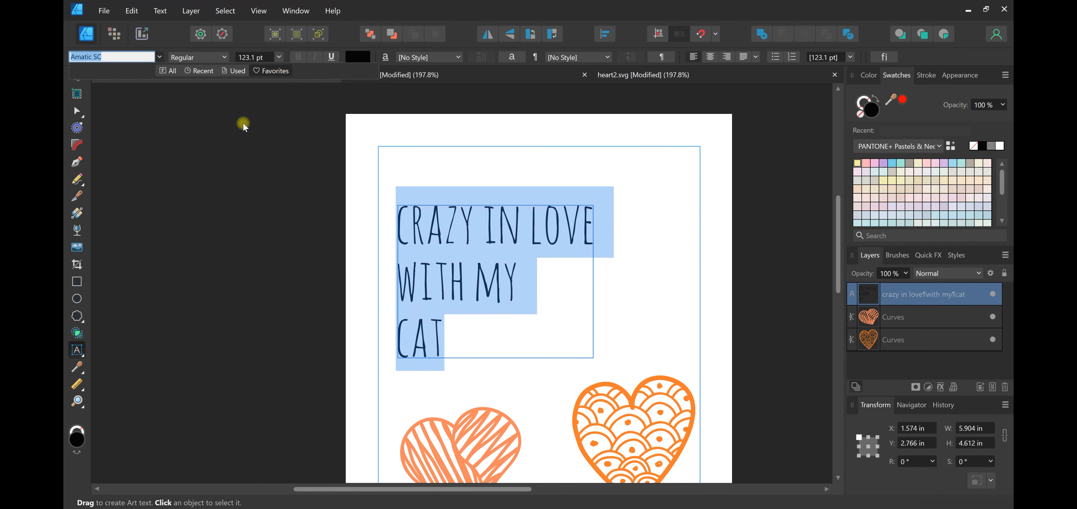
left_click(175, 72)
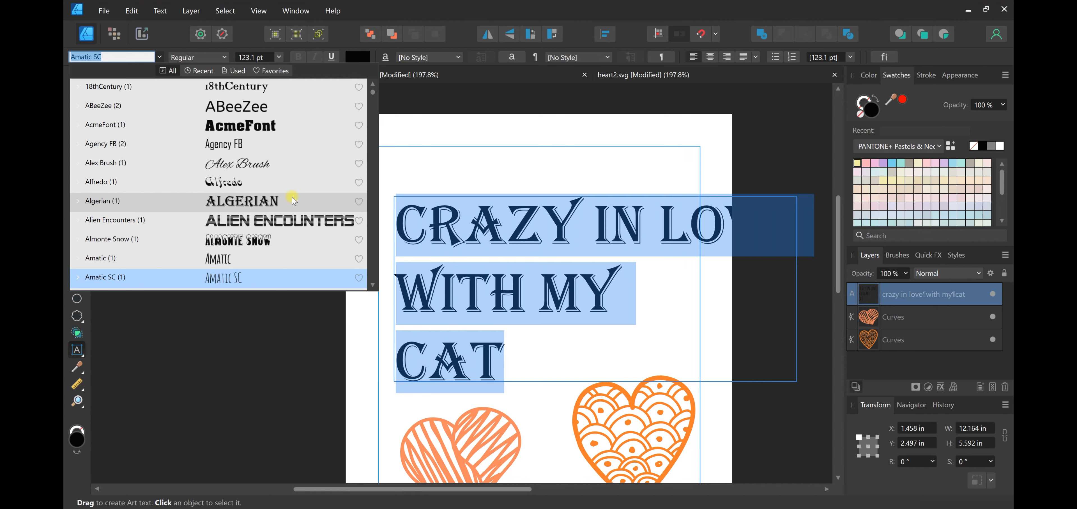
scroll(288, 216, "down", 2)
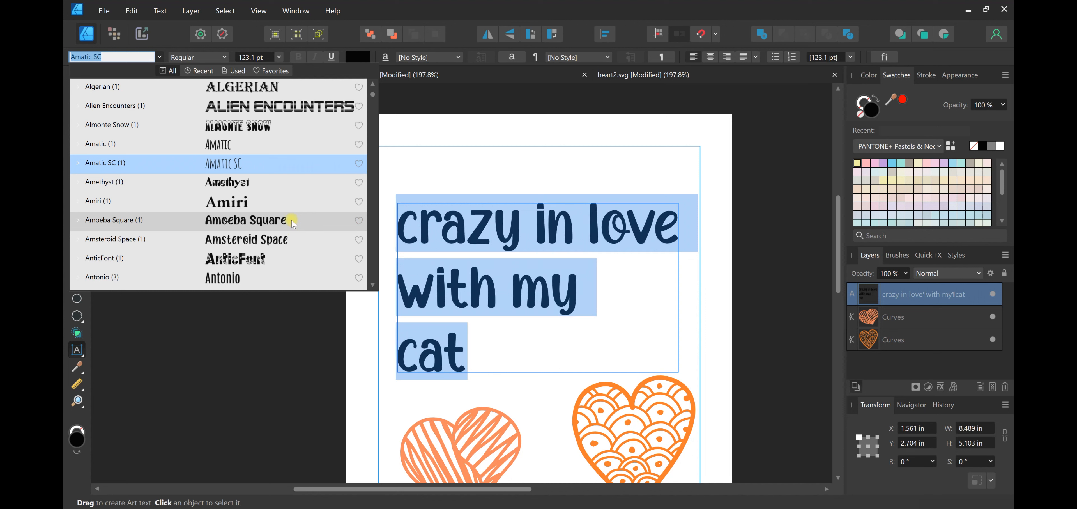
left_click(298, 239)
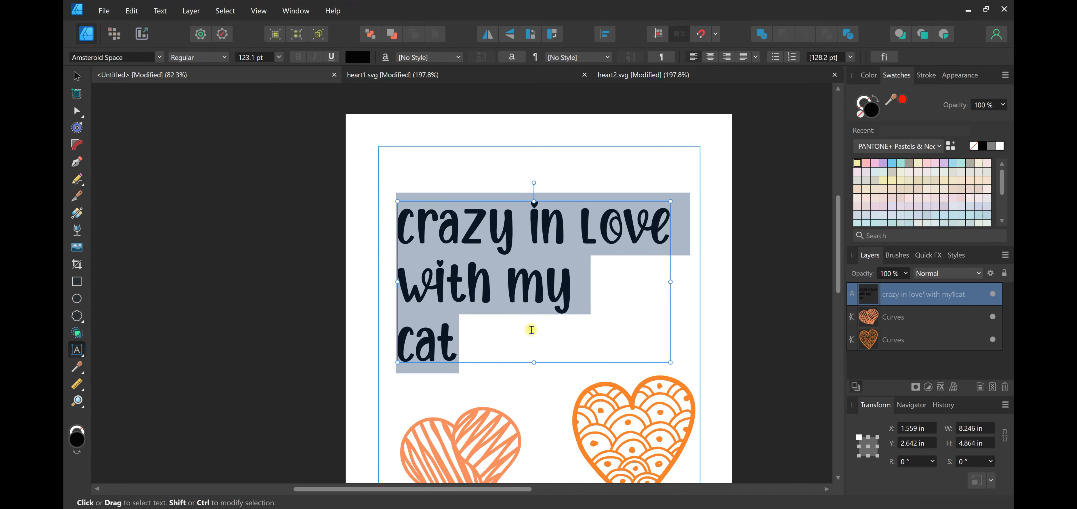
Move the text block up to about X 1.59 in, Y 2.01 in, and clear the text selection
left_click_drag(569, 363, 571, 343)
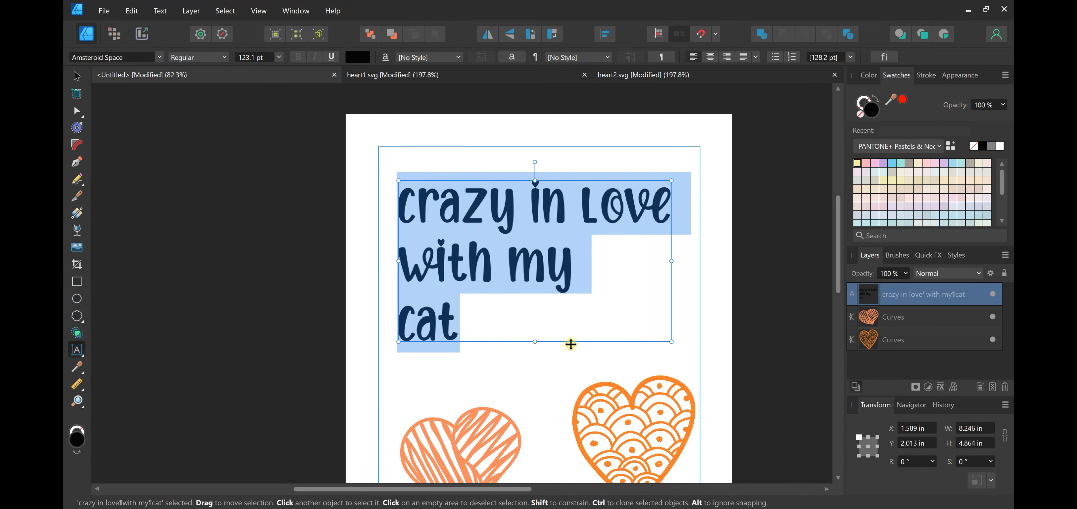
scroll(606, 327, "down", 1)
scroll(632, 337, "up", 2)
left_click_drag(528, 487, 562, 491)
scroll(542, 357, "down", 2)
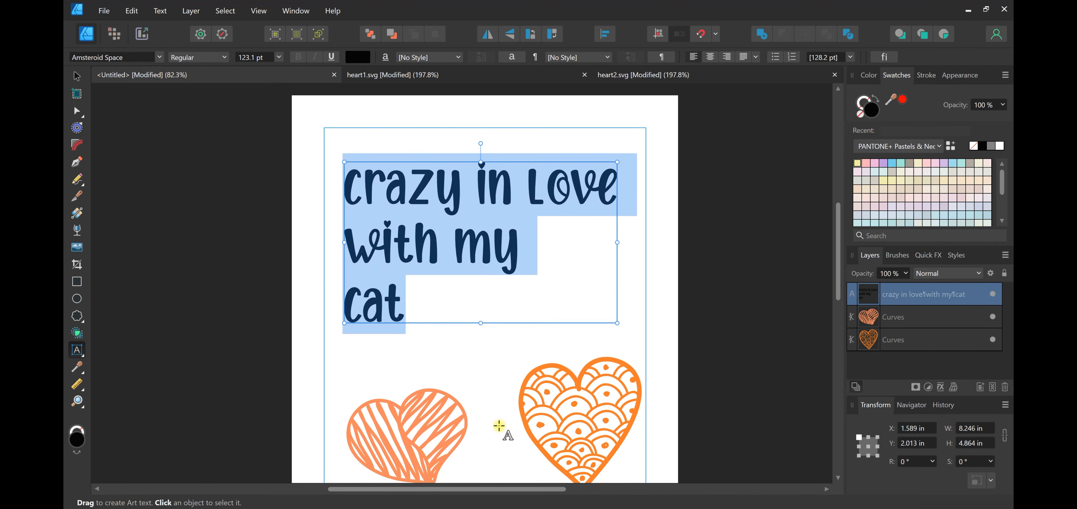
scroll(520, 394, "up", 1)
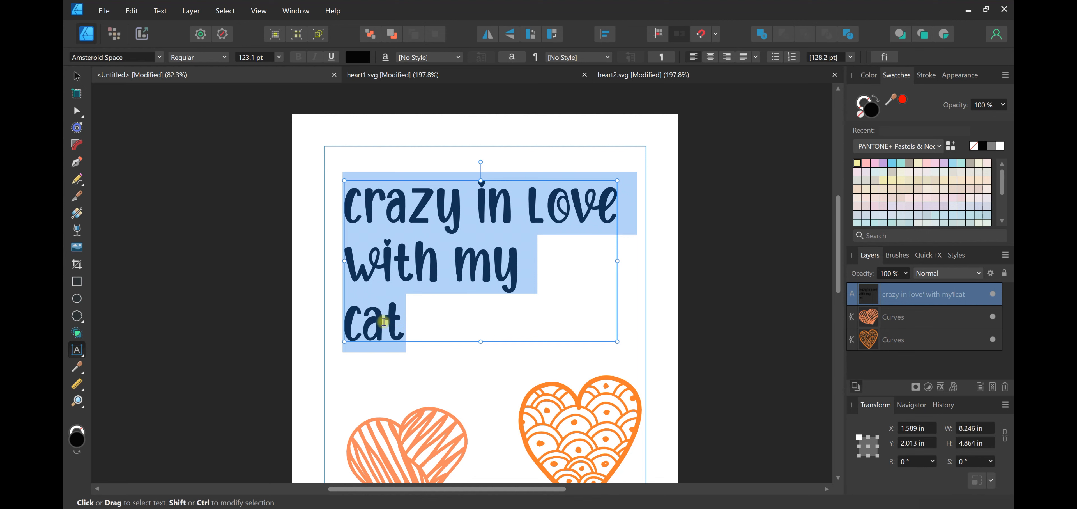
left_click(422, 325)
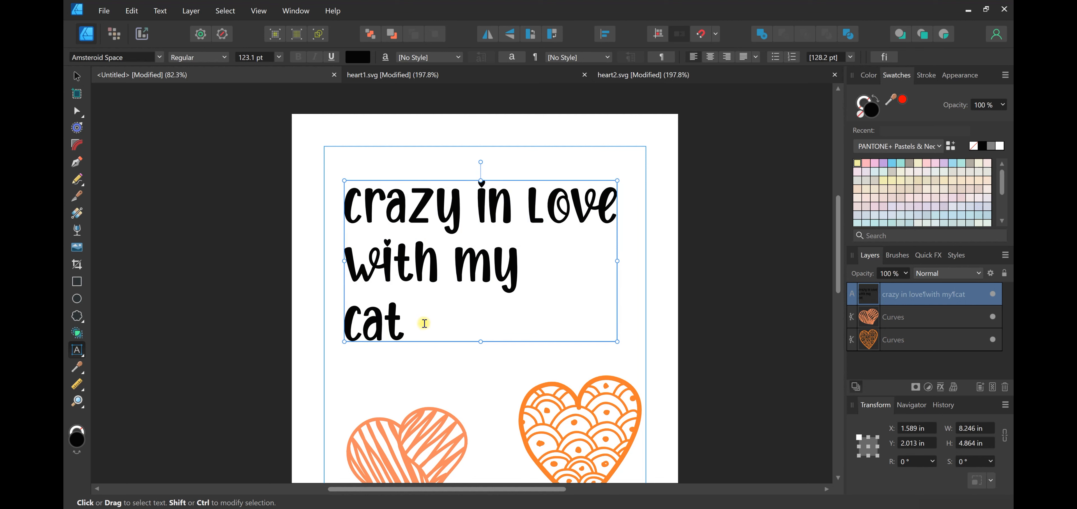
Switch to Chrome and look over the cat silhouette graphic's page
left_click(578, 507)
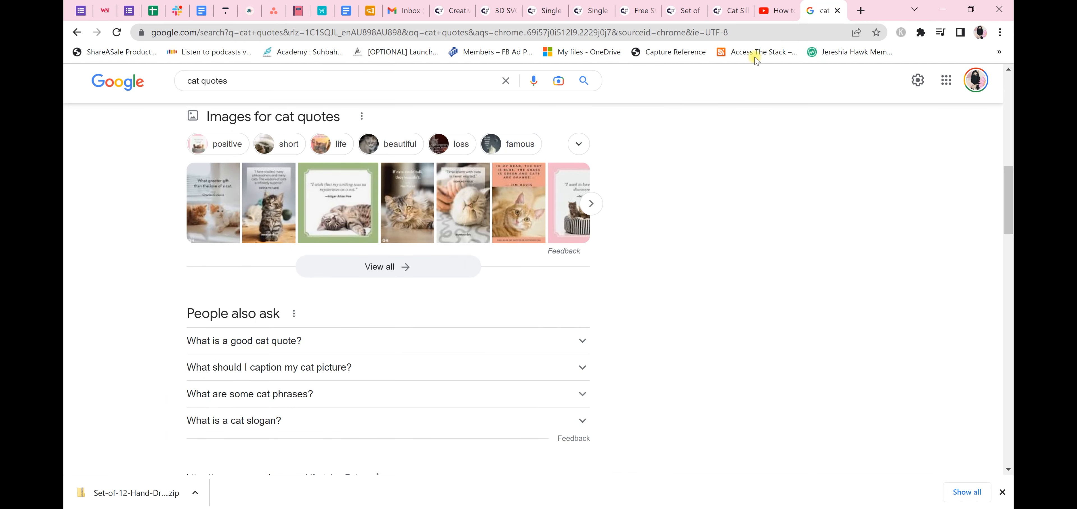
left_click(737, 3)
scroll(669, 218, "down", 1)
scroll(601, 255, "up", 1)
scroll(601, 255, "down", 3)
left_click(618, 161)
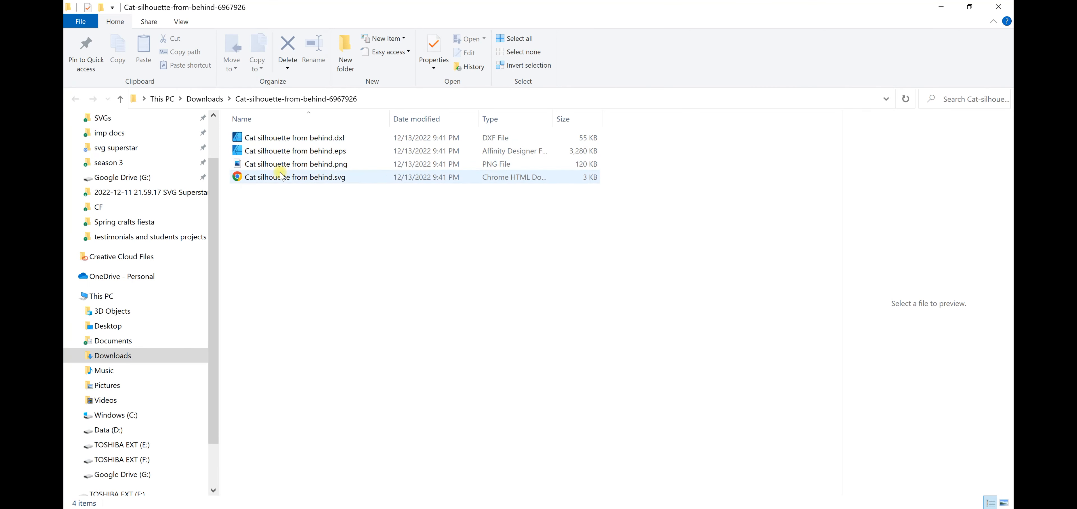
Open "Cat silhouette from behind.svg" from the downloaded folder in Affinity Designer, copy the cat, and return to the untitled document
left_click(279, 177)
left_click_drag(260, 184, 699, 75)
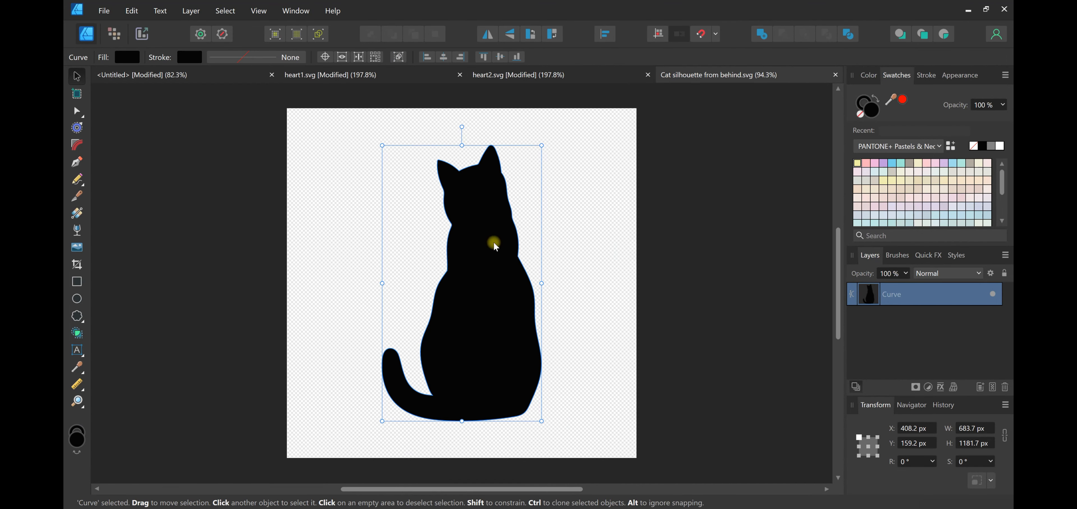
key("ctrl+c")
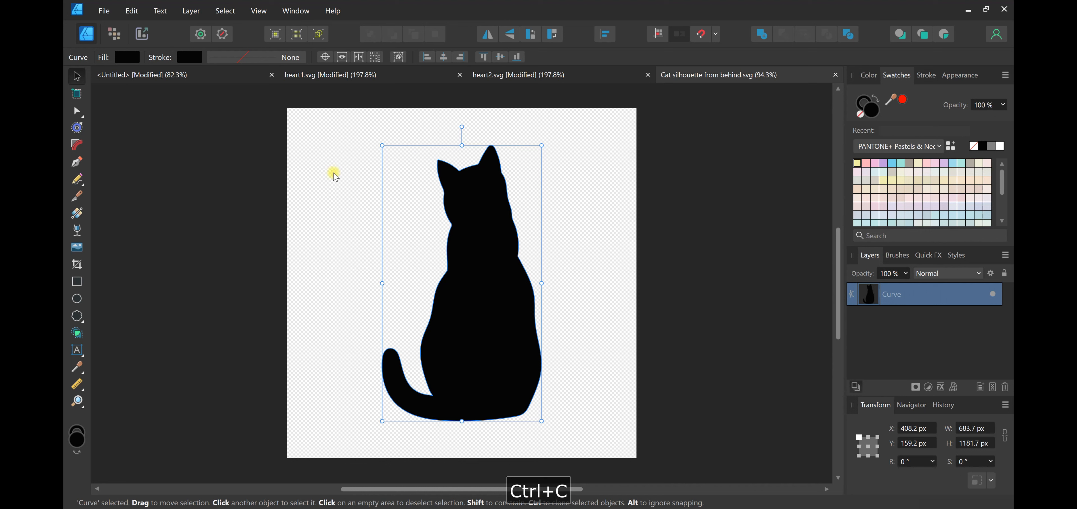
left_click(242, 79)
Try to paste the cat silhouette while the text is being edited, scale the block down, and select the cat
key("ctrl+v")
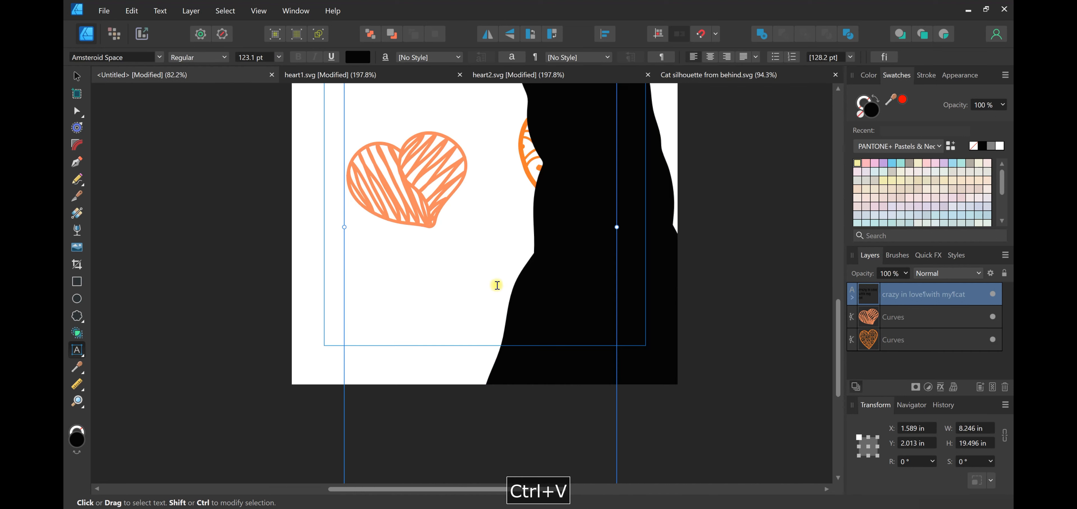
scroll(547, 293, "down", 5)
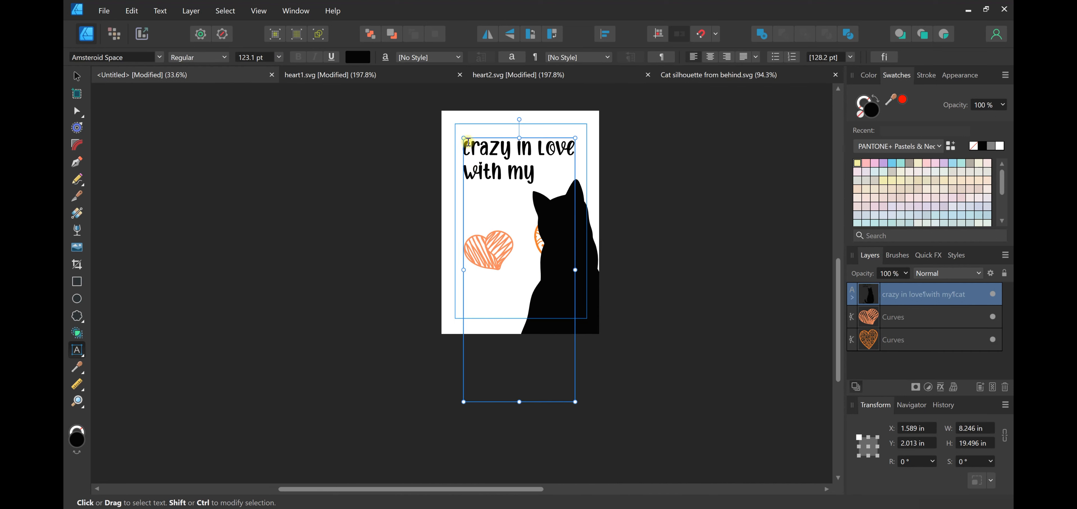
left_click_drag(462, 138, 490, 150)
left_click(649, 327)
left_click(77, 76)
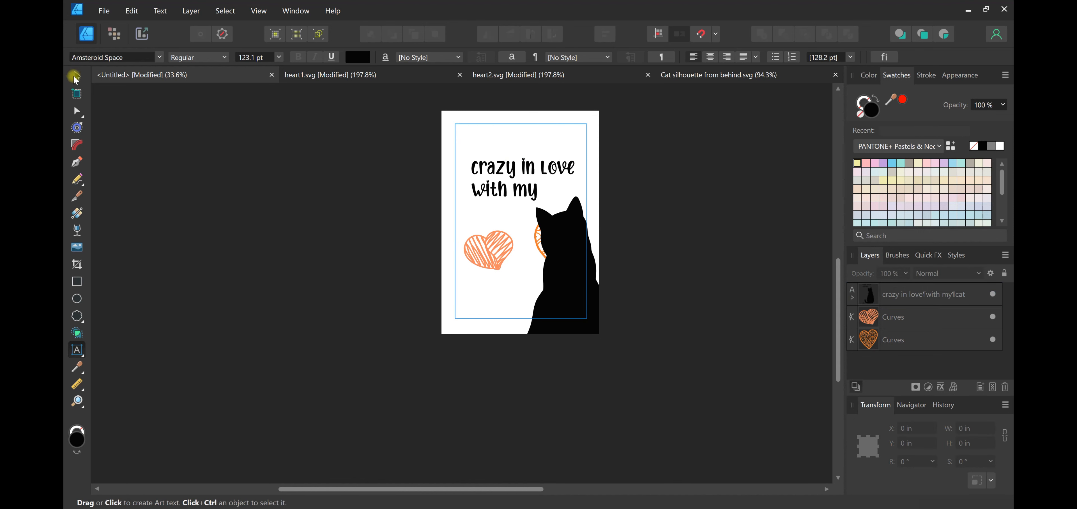
left_click(544, 276)
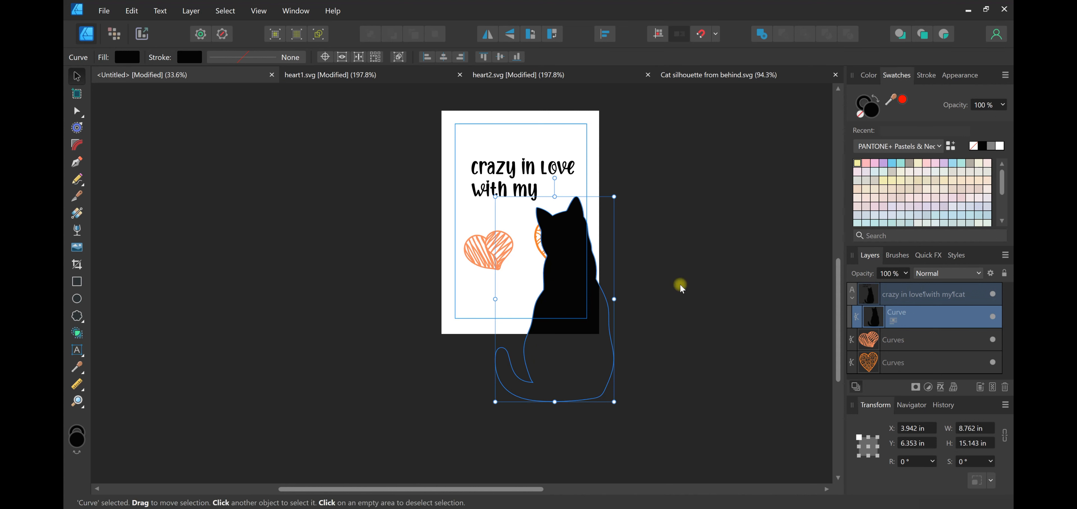
Undo the resizing of the text block and the pasting of the cat inside it
key("ctrl+z")
key("ctrl+z")
key("ctrl+z")
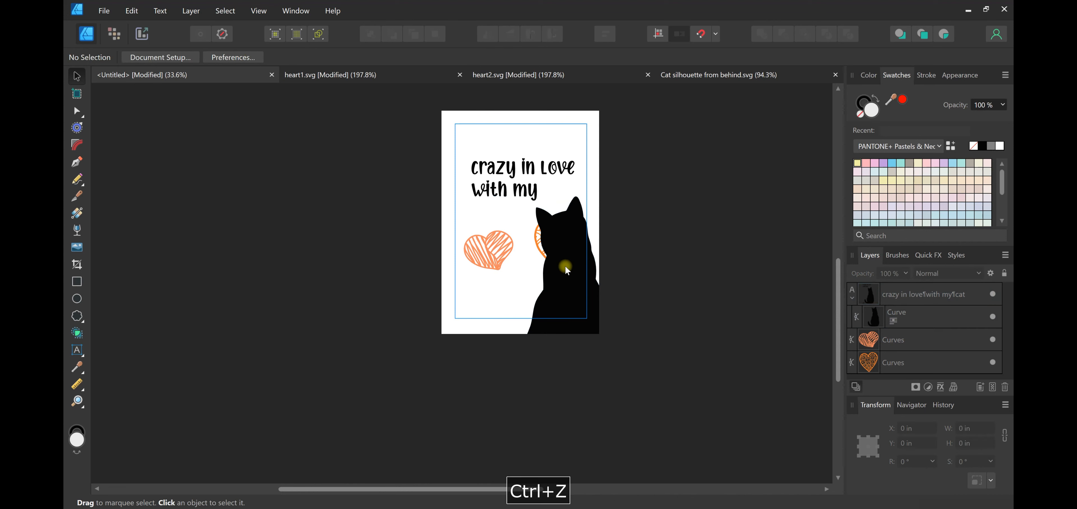
key("ctrl+z")
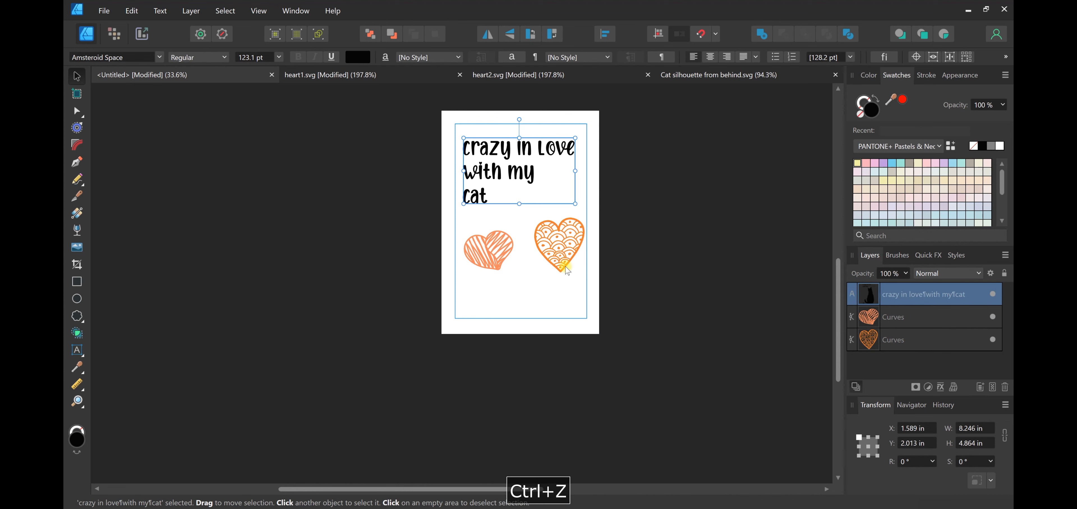
Paste the cat as a separate object, scale it to about 1.58 by 2.32 in, and place it between the two hearts
left_click(534, 309)
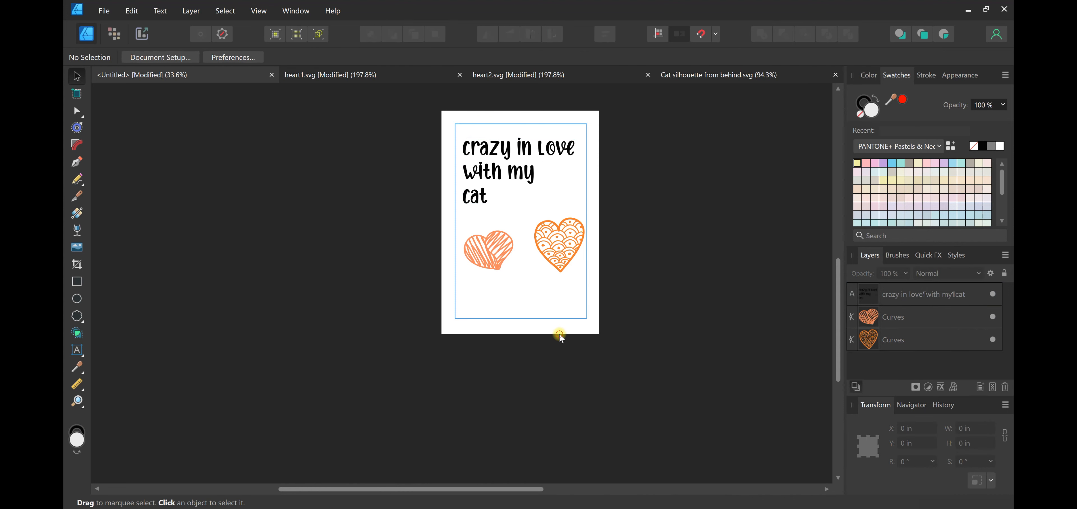
key("ctrl+v")
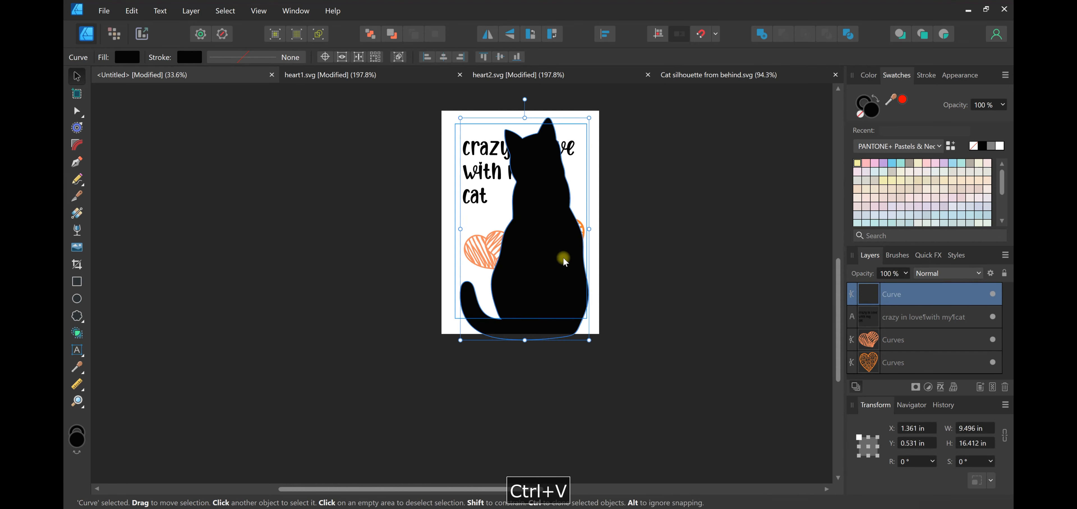
left_click_drag(562, 257, 567, 323)
left_click_drag(595, 401, 522, 237)
scroll(531, 233, "up", 3)
scroll(533, 272, "up", 10)
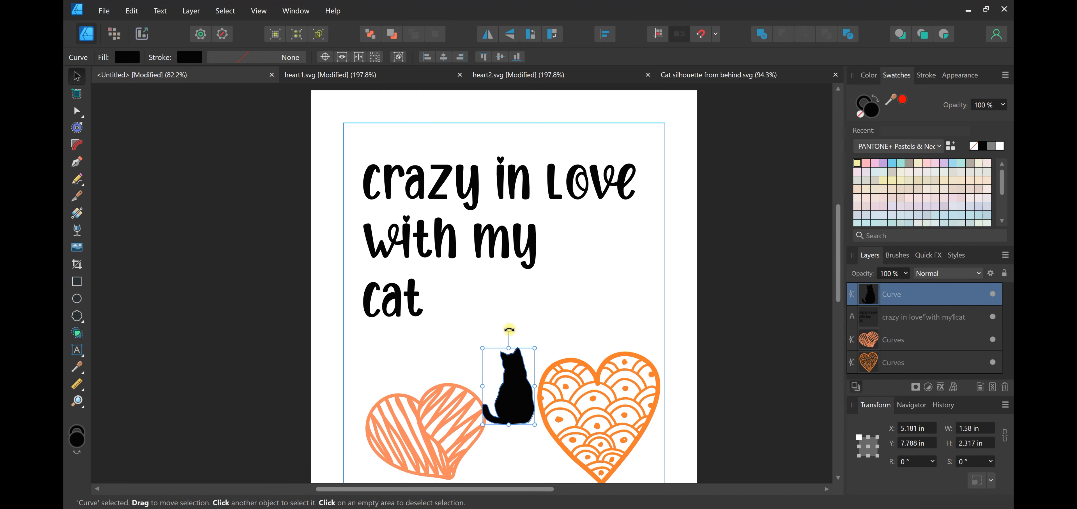
Move the text block slightly up to about X 1.57 in, Y 1.82 in
scroll(485, 276, "down", 1)
left_click(456, 207)
mouse_move(458, 210)
left_mouse_down()
mouse_move(464, 224)
mouse_move(433, 181)
mouse_move(452, 213)
left_mouse_up()
scroll(532, 246, "up", 1)
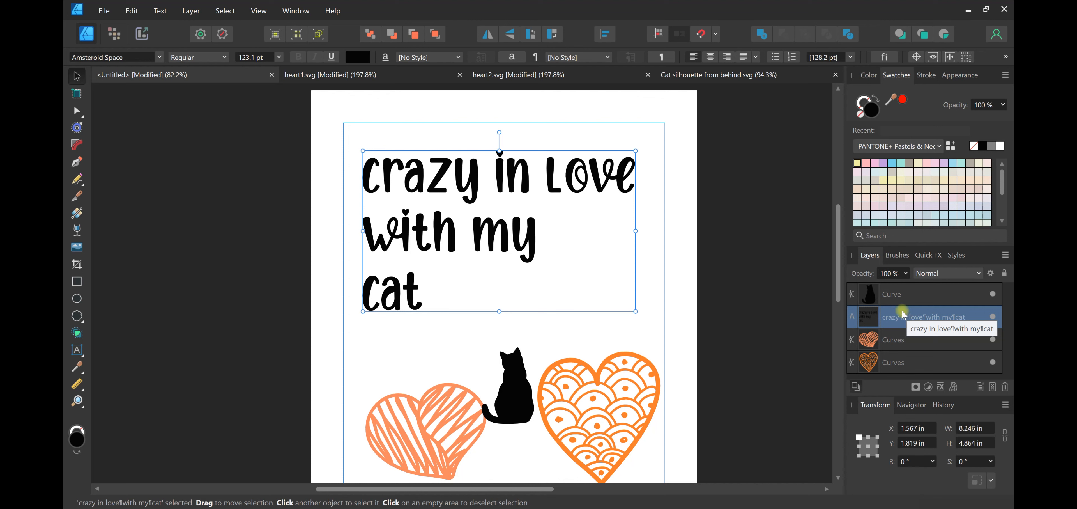
Check the cat and heart layers, and convert the "crazy in love with my cat" text to curves
left_click(895, 294)
left_click(886, 339)
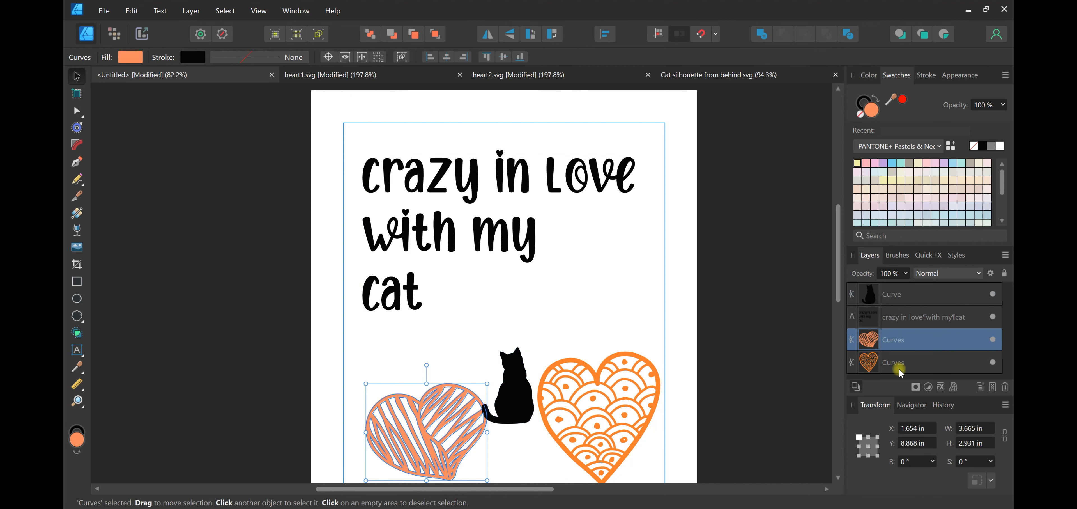
left_click(897, 363)
left_click(902, 324)
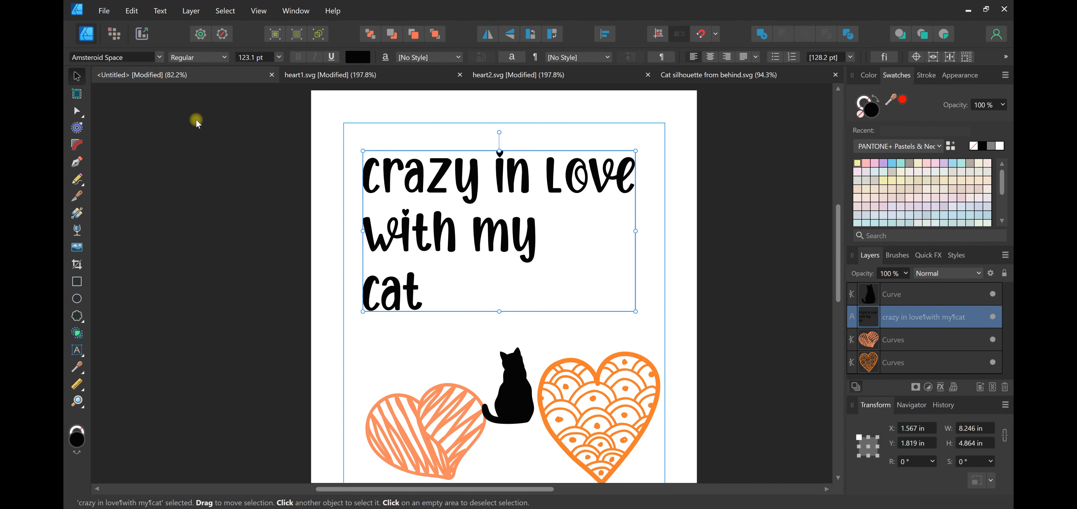
right_click(418, 189)
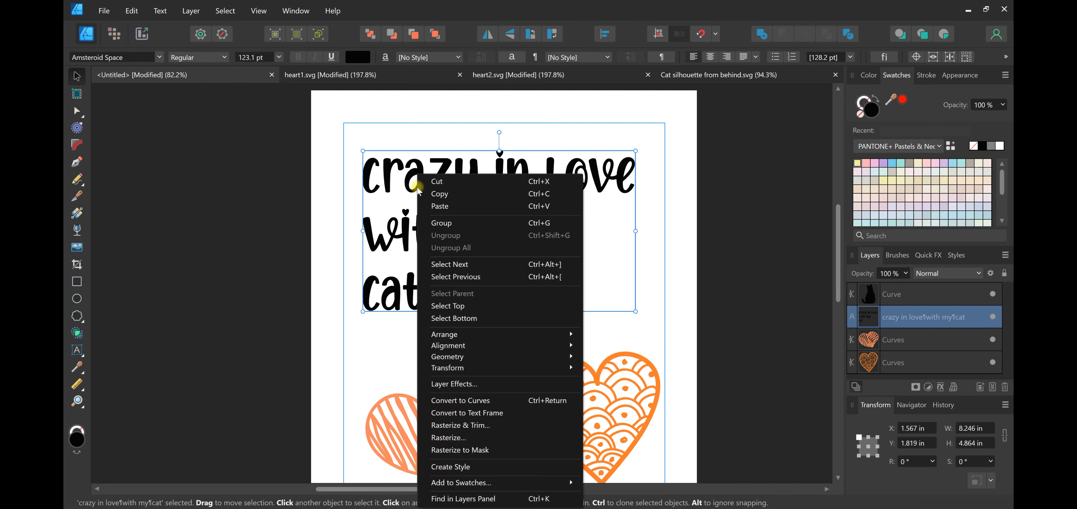
left_click(497, 401)
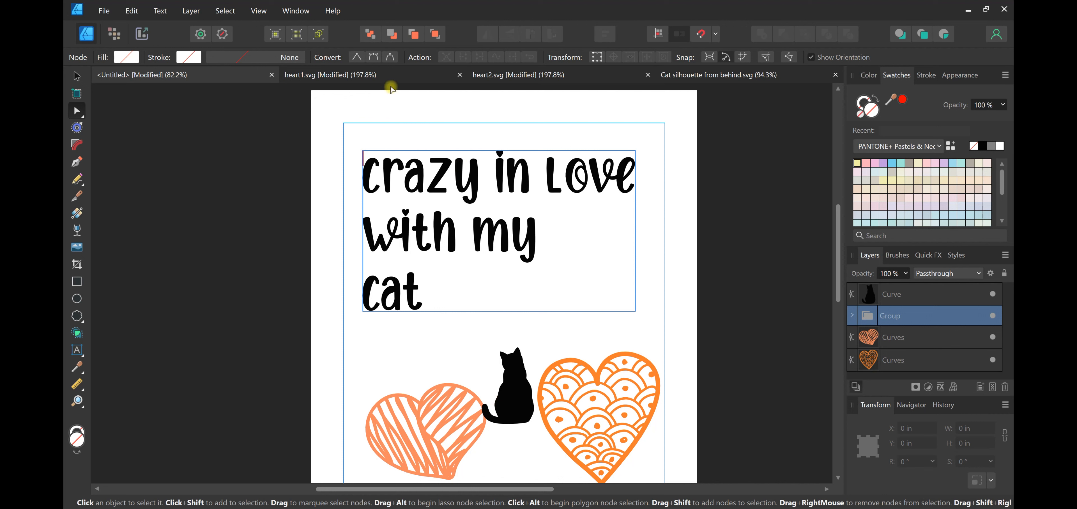
Inspect the letters in the converted text group, ungroup all of them, and deselect everything
left_click(852, 315)
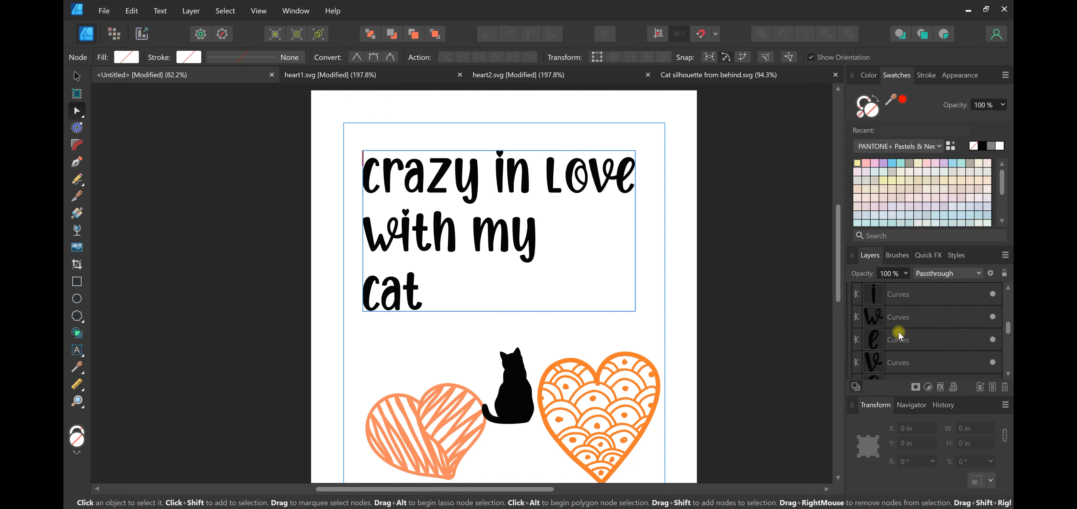
left_click(851, 316)
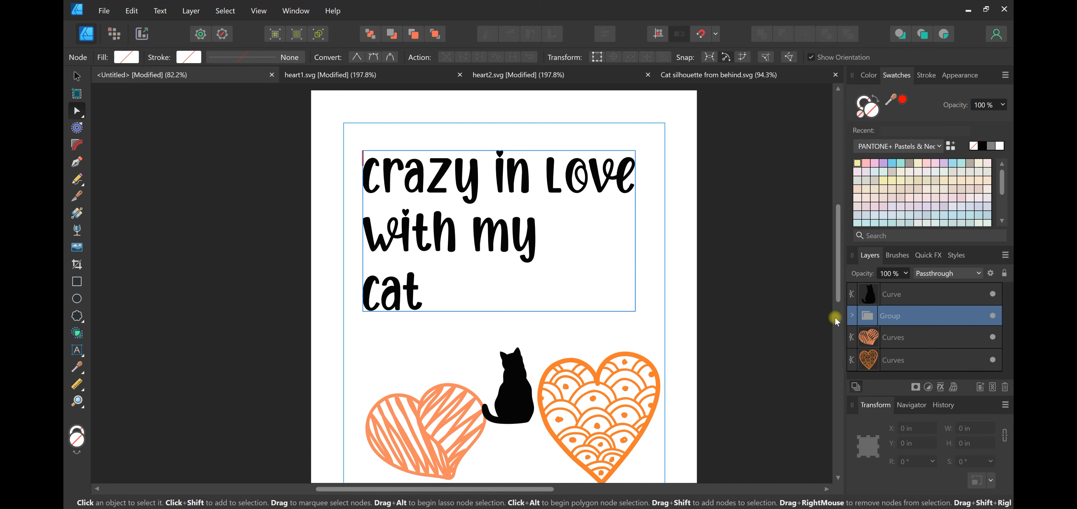
left_click(853, 318)
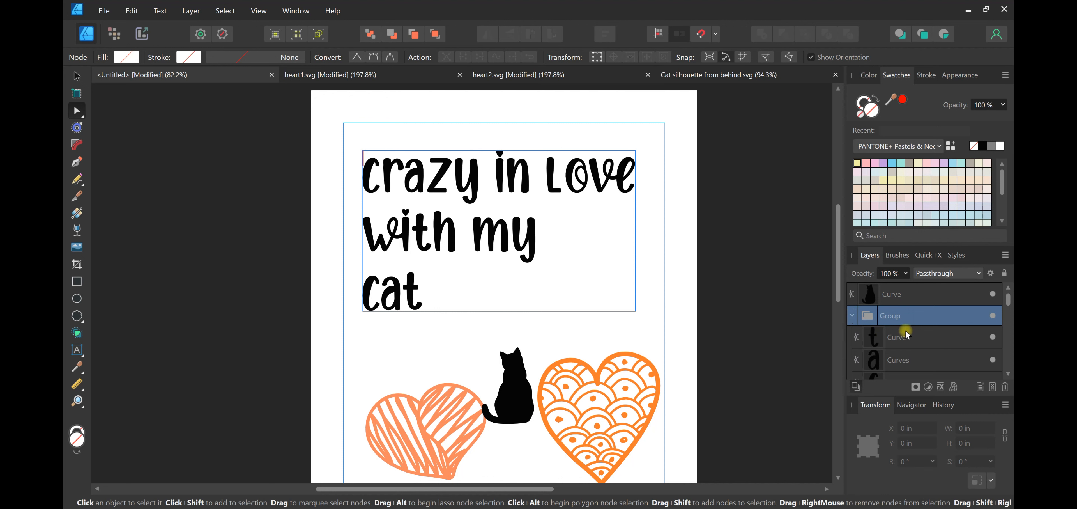
right_click(510, 219)
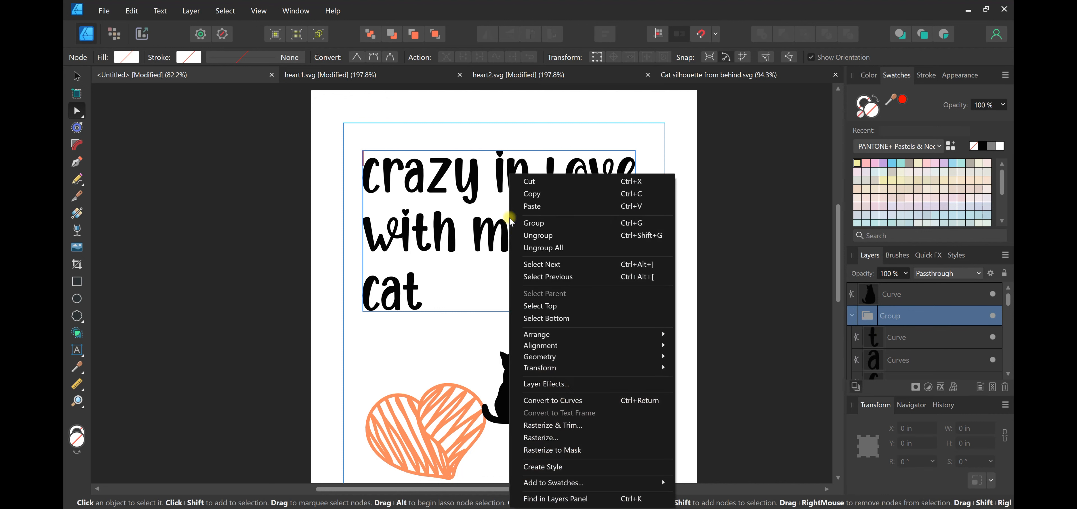
left_click(527, 245)
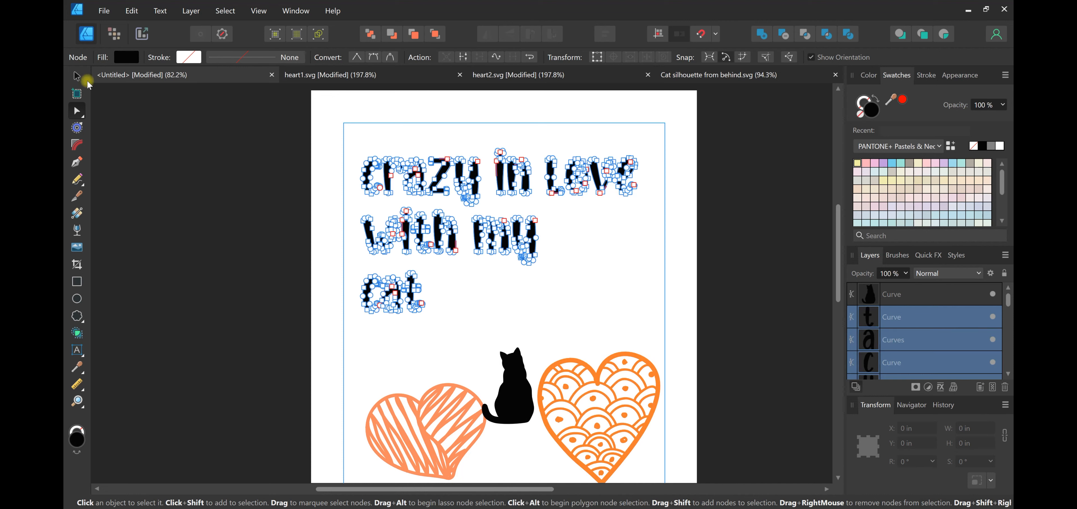
left_click(77, 77)
left_click(651, 226)
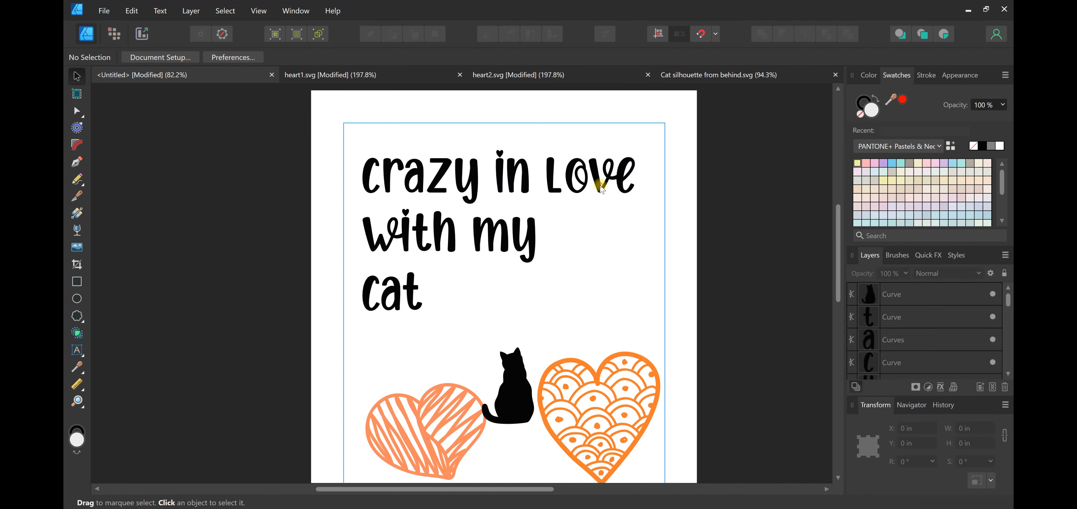
Move the letter "v" of "love" down to about X 8.42 in, Y 2.82 in
left_click(601, 191)
left_click_drag(600, 192, 600, 214)
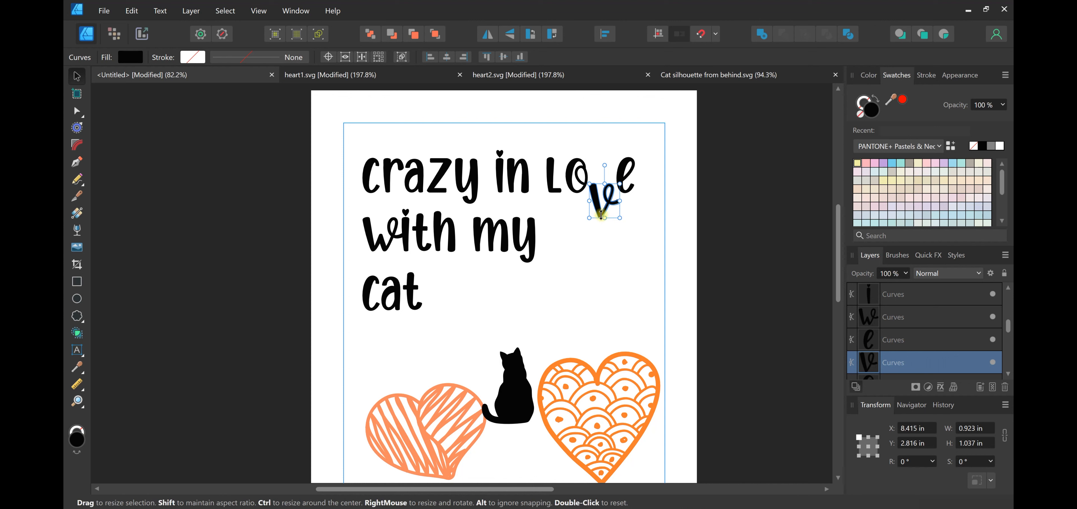
Undo the move of the letter "v", and nudge the "L" of "love" right to about X 7.41 in
key("ctrl+z")
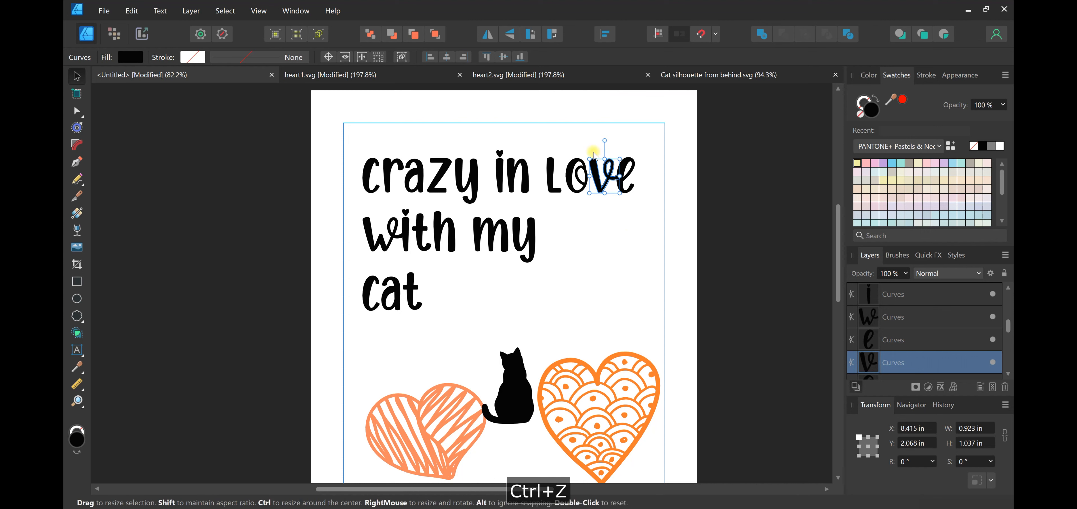
scroll(600, 231, "up", 1)
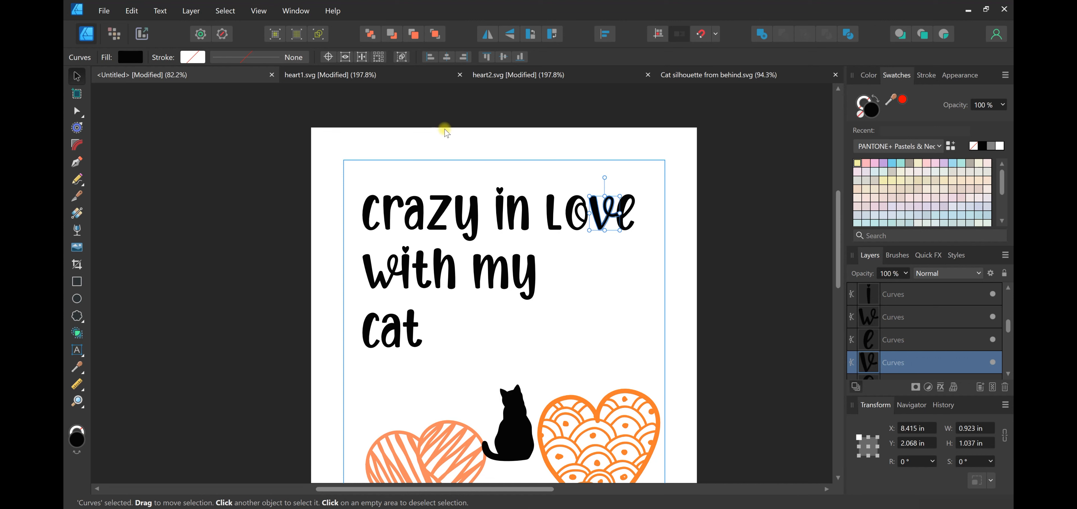
left_click(559, 214)
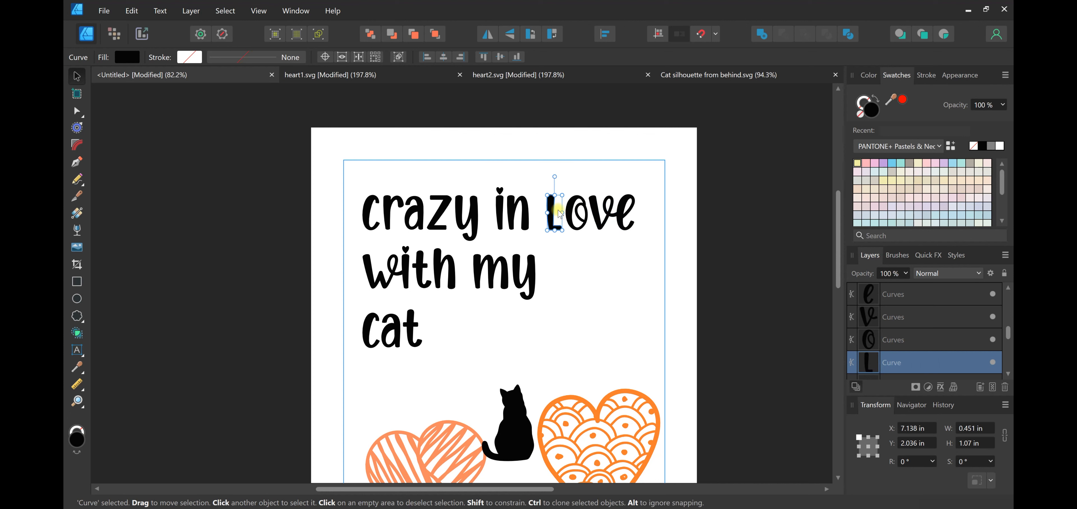
key("Right")
key("Right")
key("Right")
key("Right")
key("Right")
key("Right")
key("Right")
key("Right")
key("Right")
key("Right")
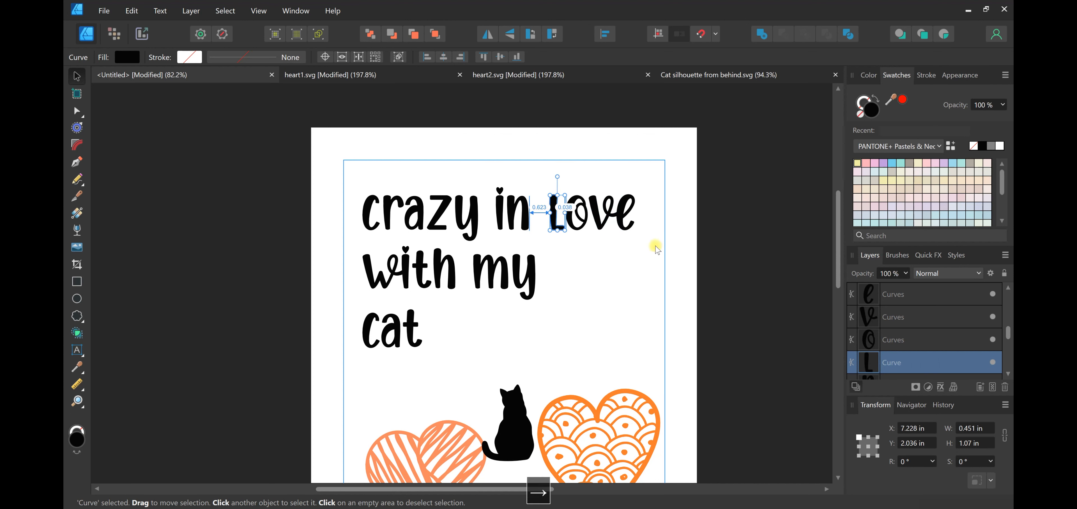
key("Right")
key("Right")
key("Right")
key("Right")
key("Right")
key("Right")
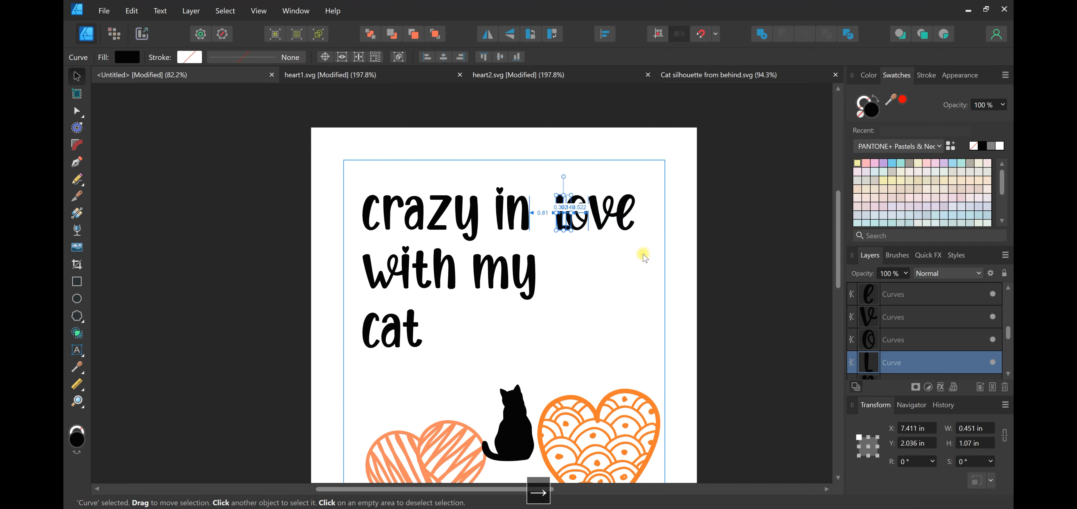
left_click(624, 272)
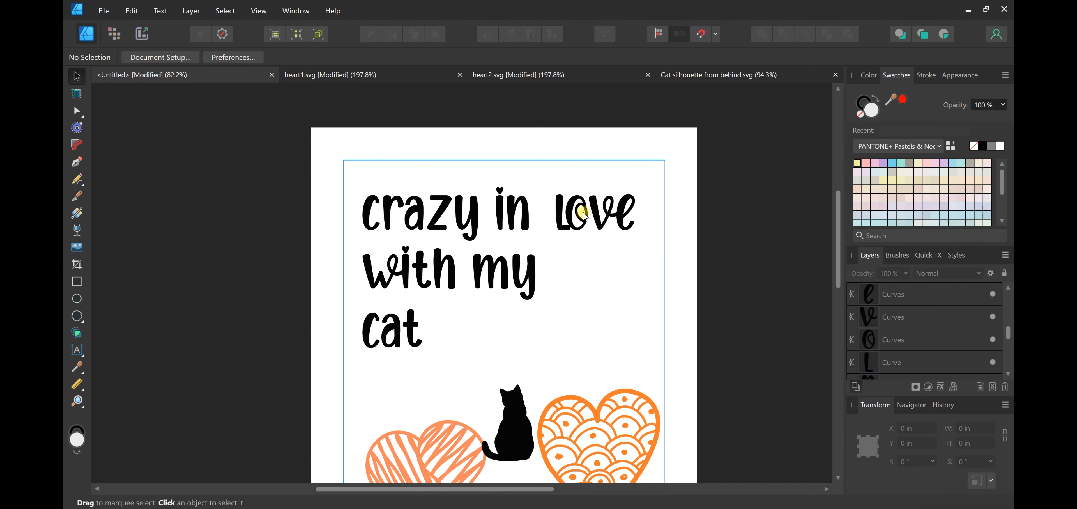
Nudge the "L" of "love" back left to about X 7.23 in, and deselect it
left_click(558, 226)
key("Left")
key("Left")
key("Left")
key("Left")
key("Left")
key("Left")
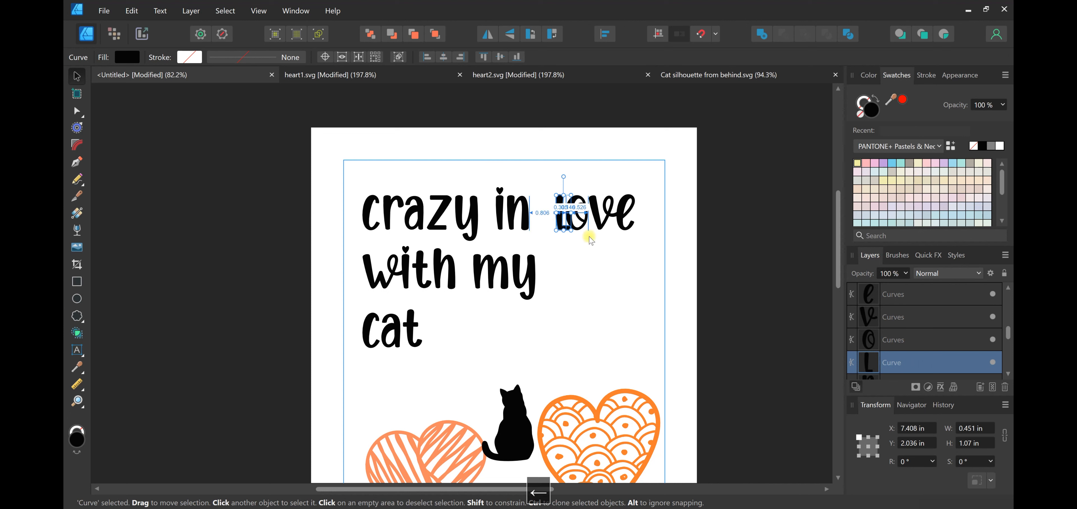
key("Left")
key("Left")
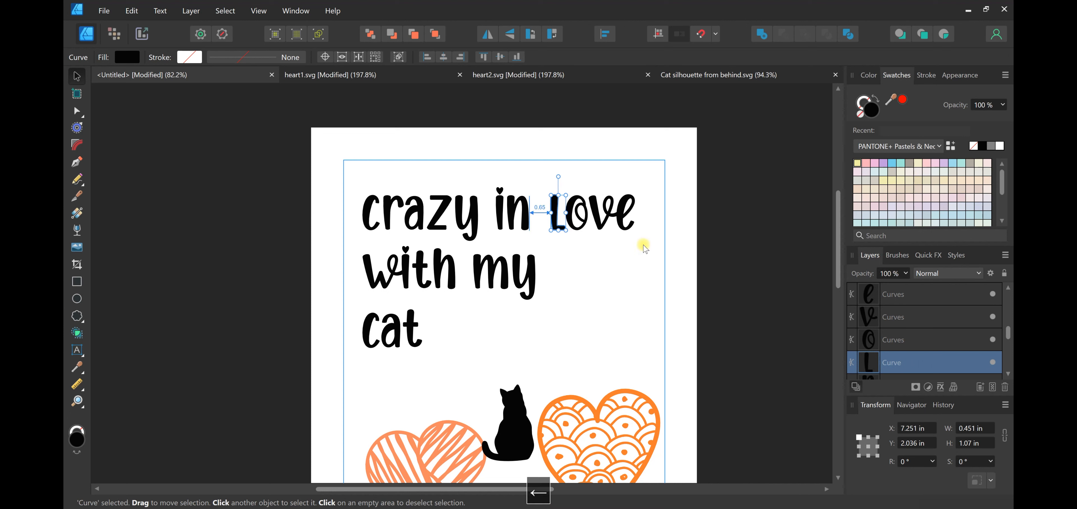
key("Left")
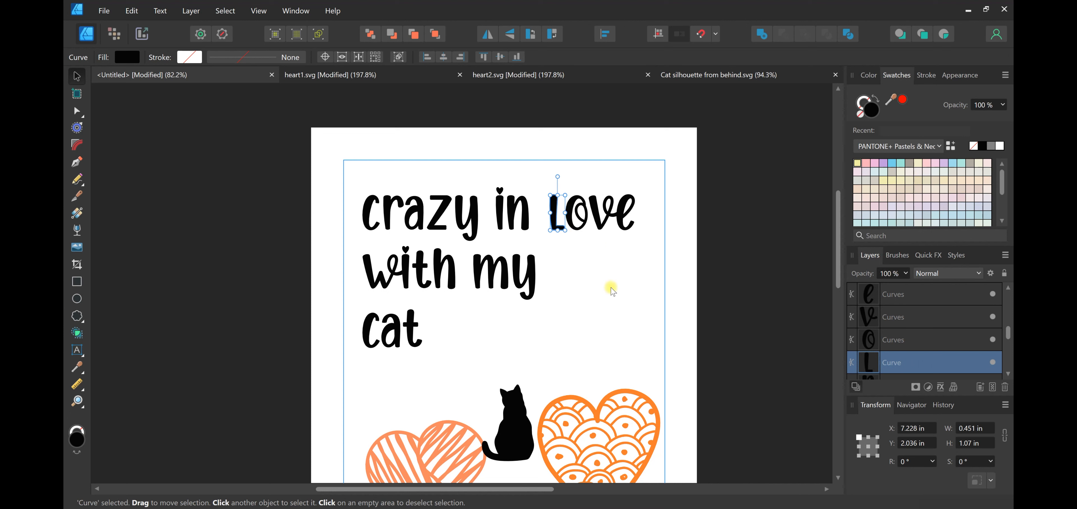
left_click(626, 277)
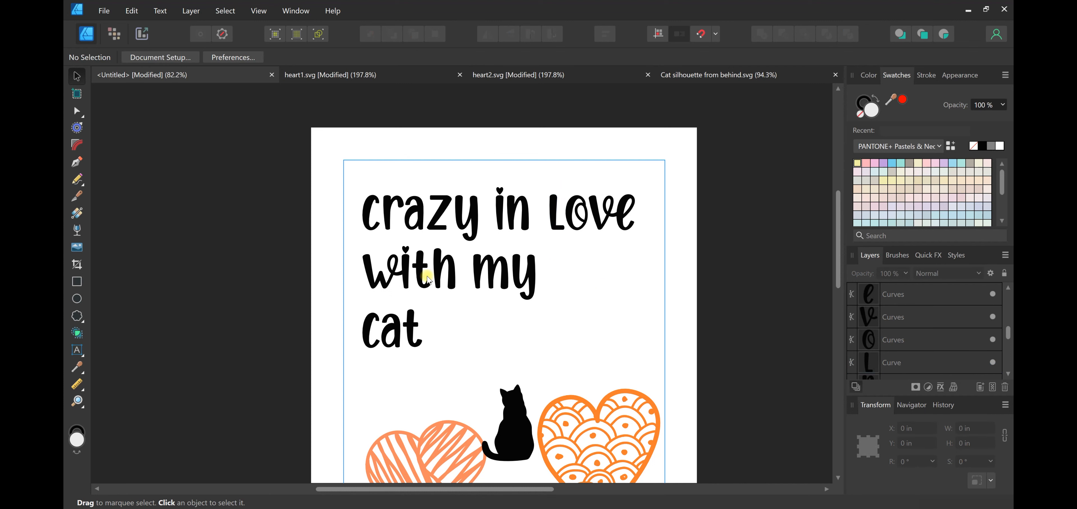
Merge the four letters of "love" into one object with the Add operation and check the result
scroll(426, 282, "up", 5)
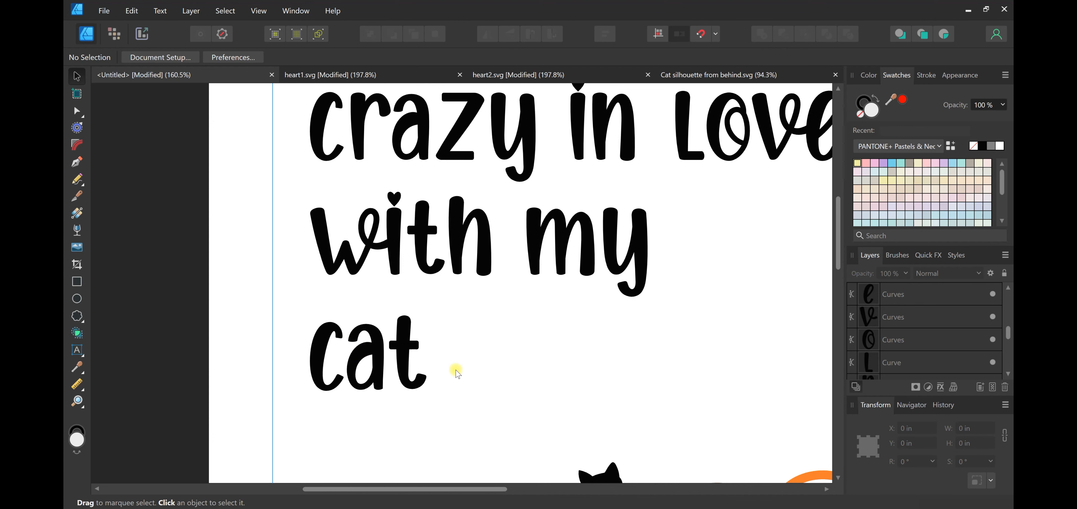
scroll(548, 380, "down", 5)
scroll(555, 378, "up", 4)
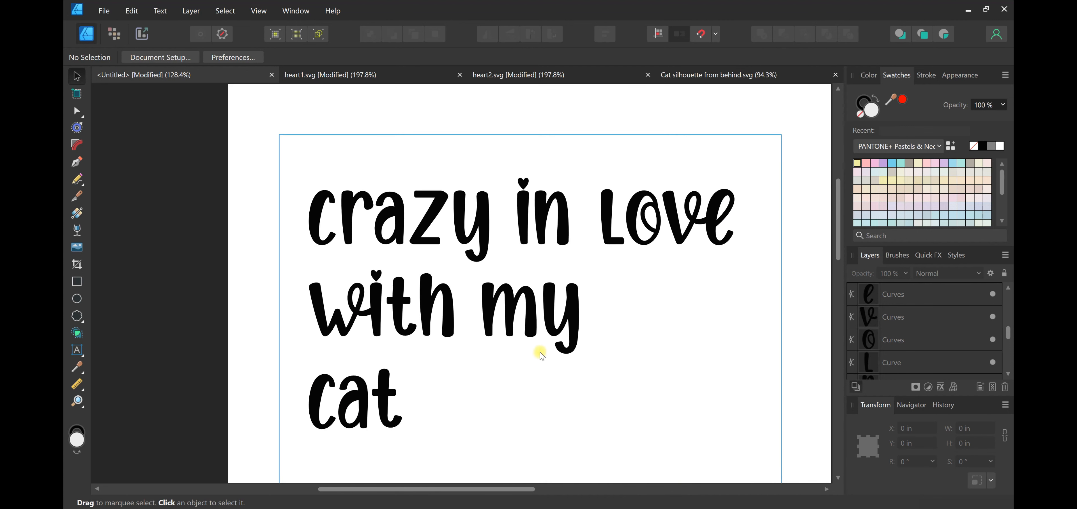
scroll(553, 314, "down", 2)
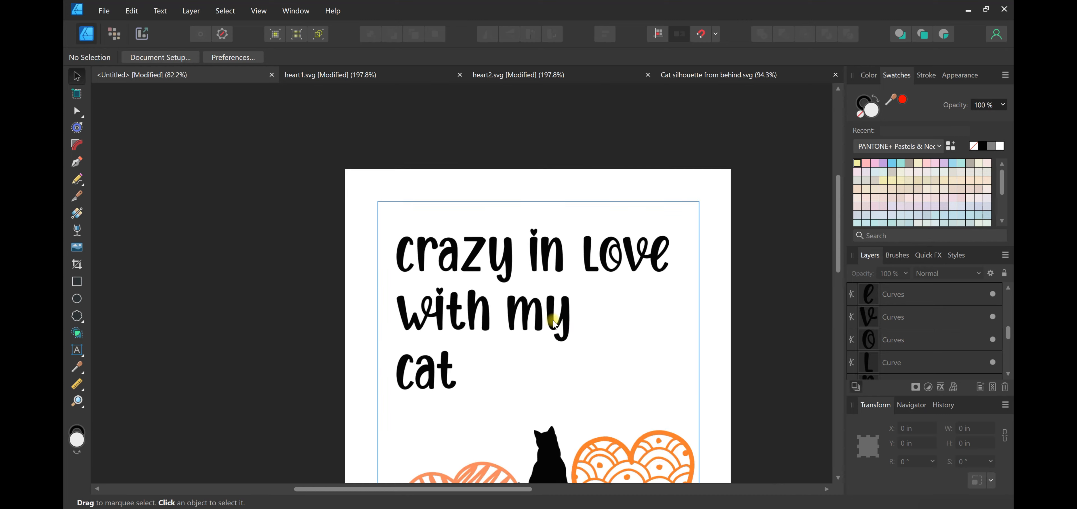
scroll(651, 351, "up", 2)
scroll(692, 299, "down", 1)
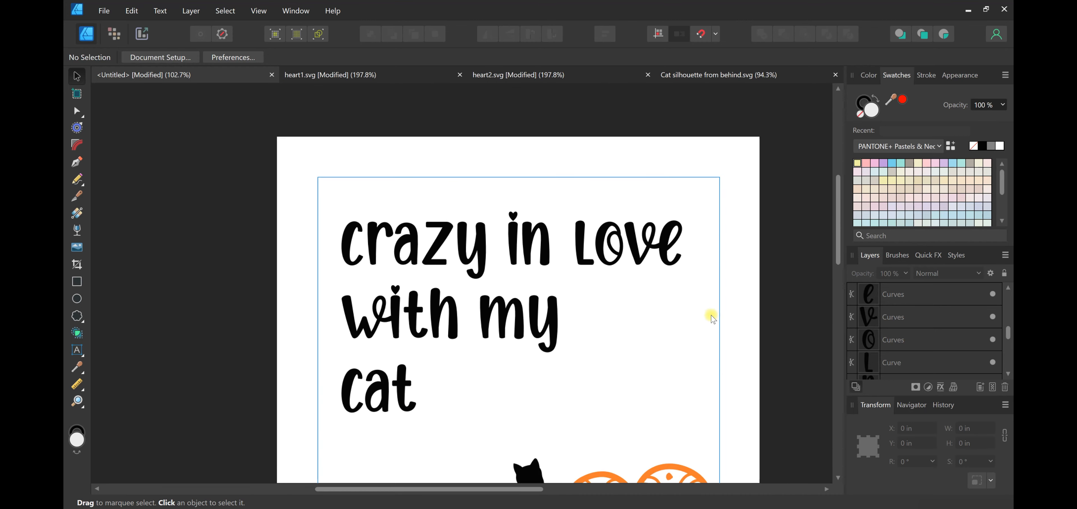
left_click_drag(769, 314, 557, 169)
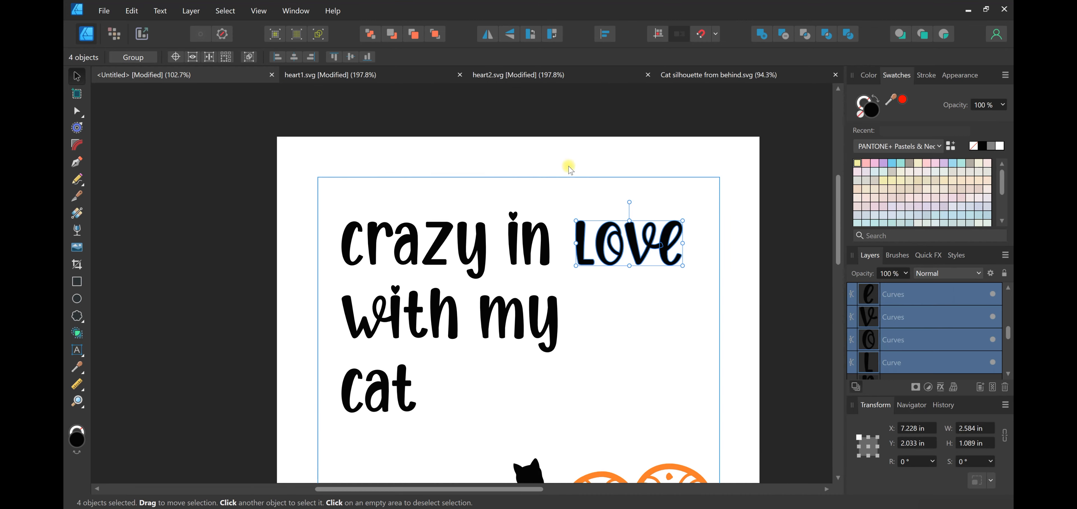
left_click(762, 33)
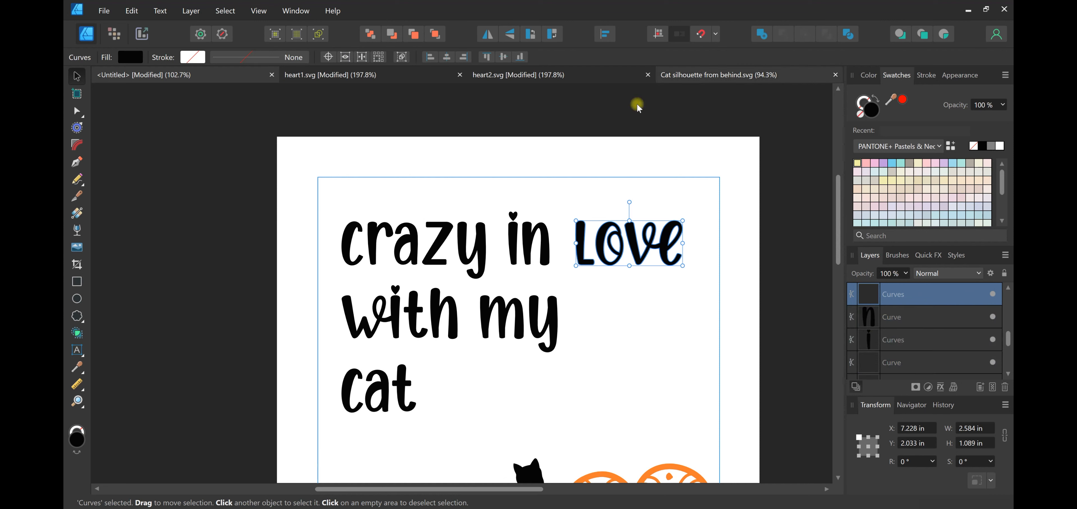
left_click_drag(498, 186, 565, 289)
left_click(623, 292)
left_click(667, 257)
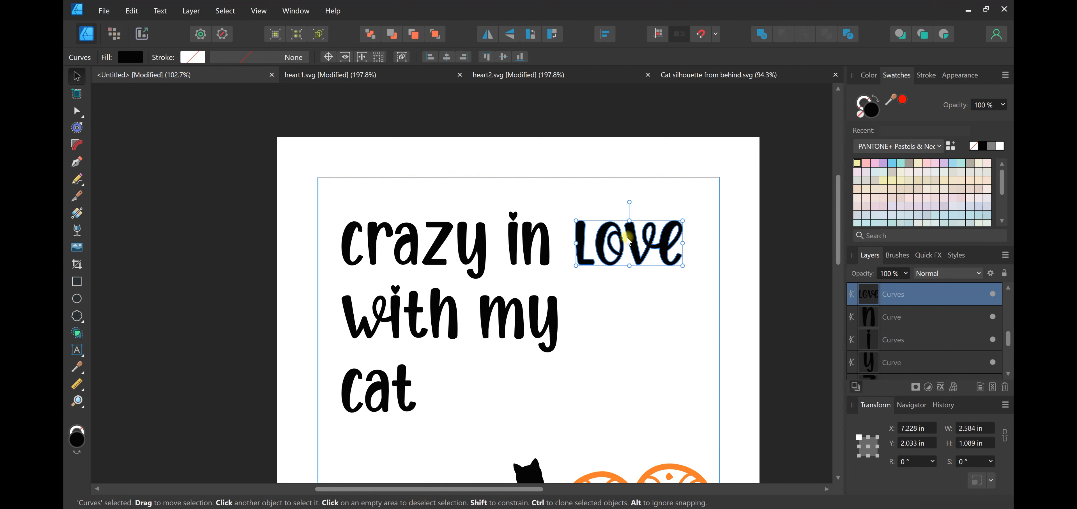
left_click(646, 300)
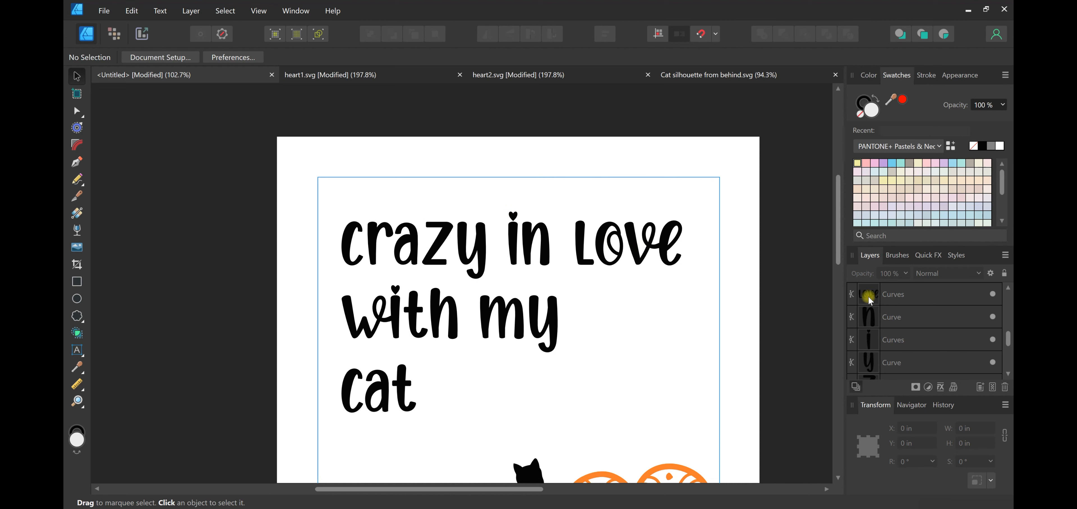
Undo the merge of the "love" letters and check that the "v" can be selected separately
key("ctrl+z")
left_click(709, 294)
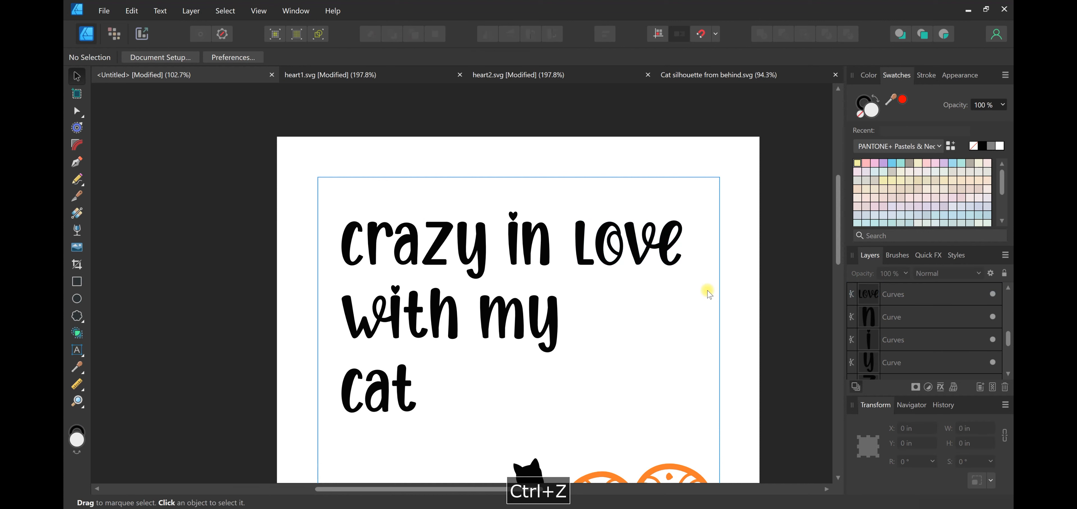
key("ctrl+z")
key("ctrl+z")
key("ctrl+z")
key("ctrl+z")
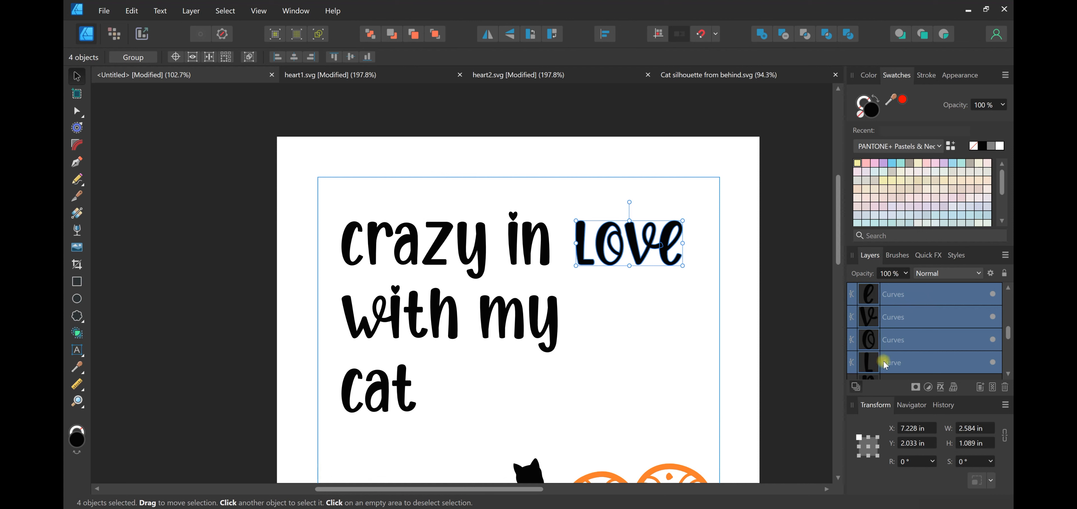
left_click(671, 312)
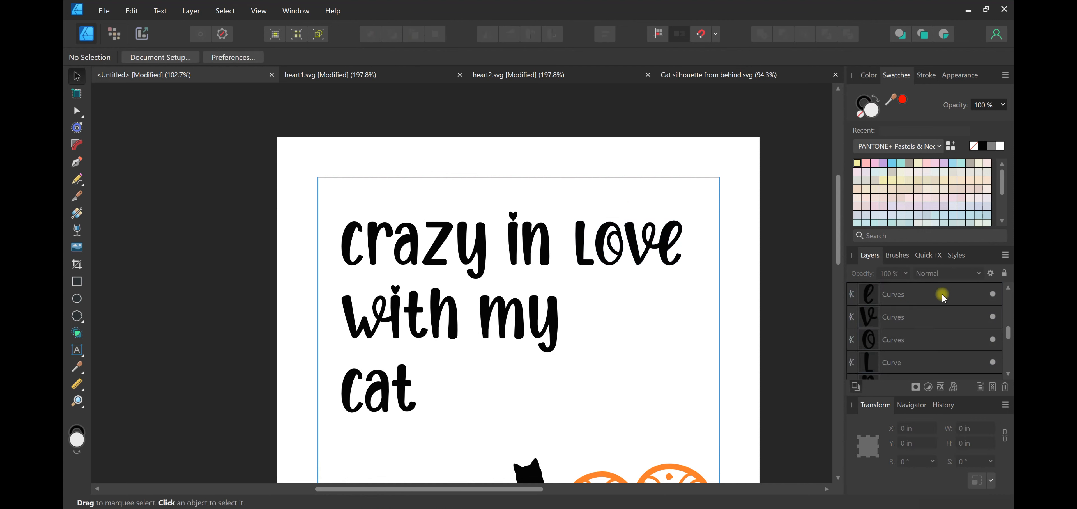
left_click(635, 246)
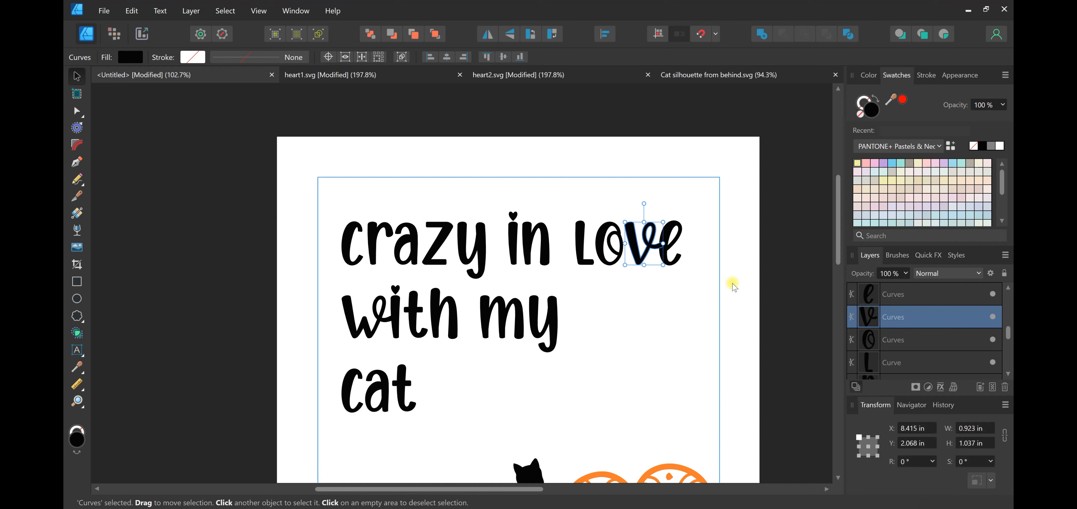
left_click(684, 333)
Select all four letters of "love" and combine them into a single curves object with Add
left_click_drag(698, 320, 558, 188)
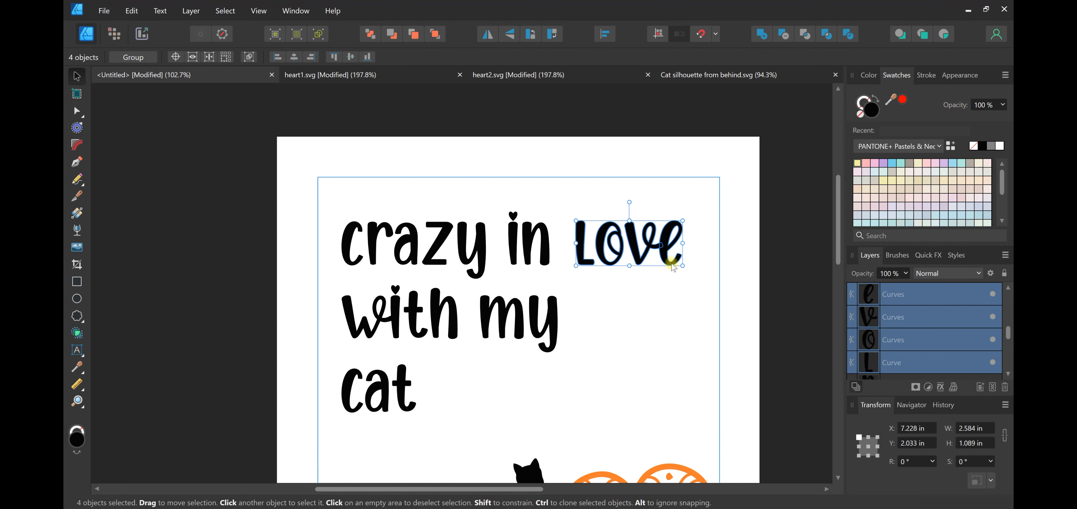
left_click(760, 37)
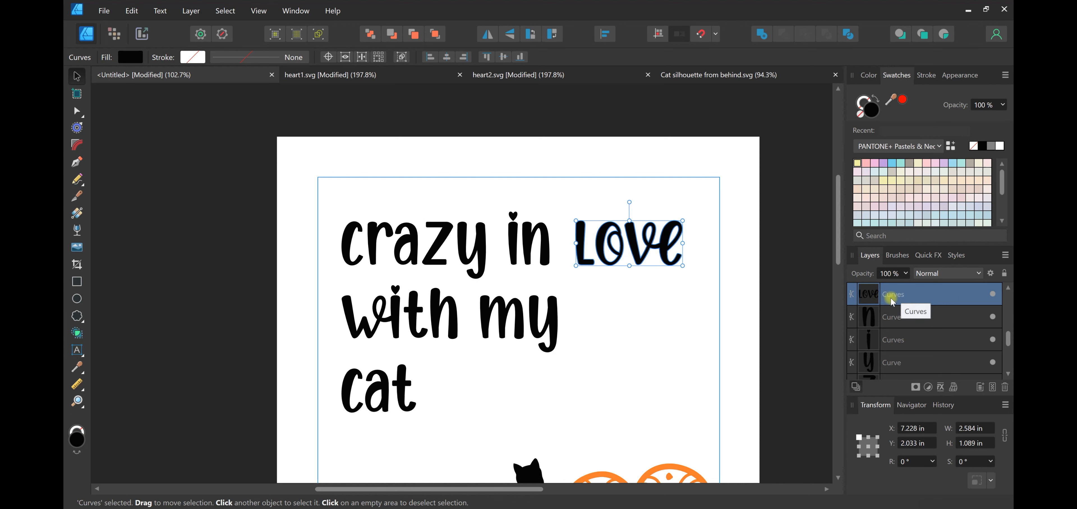
left_click(692, 305)
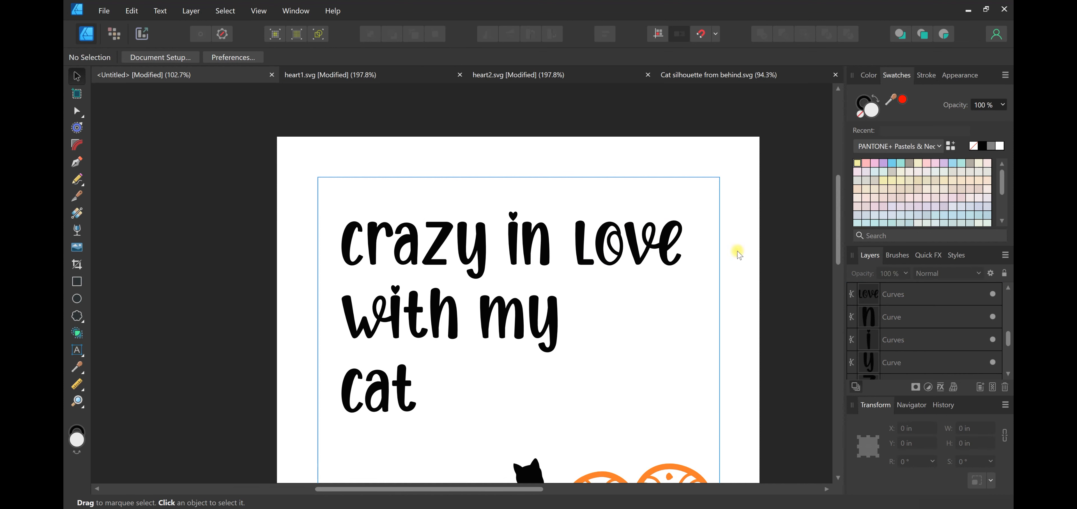
Combine the letters of "in" and the letters of "crazy" into one curves object per word with Add
left_click_drag(498, 190, 573, 289)
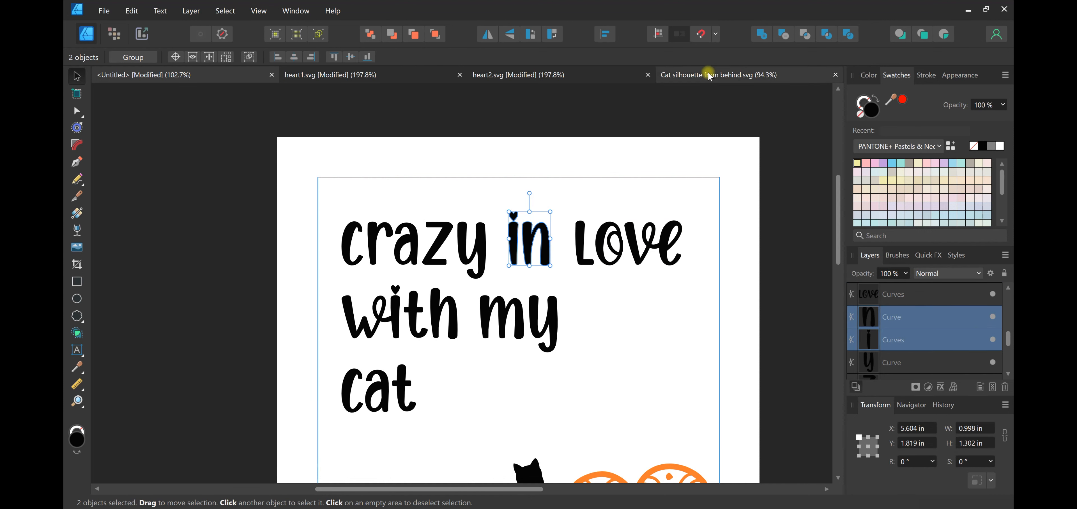
left_click(761, 33)
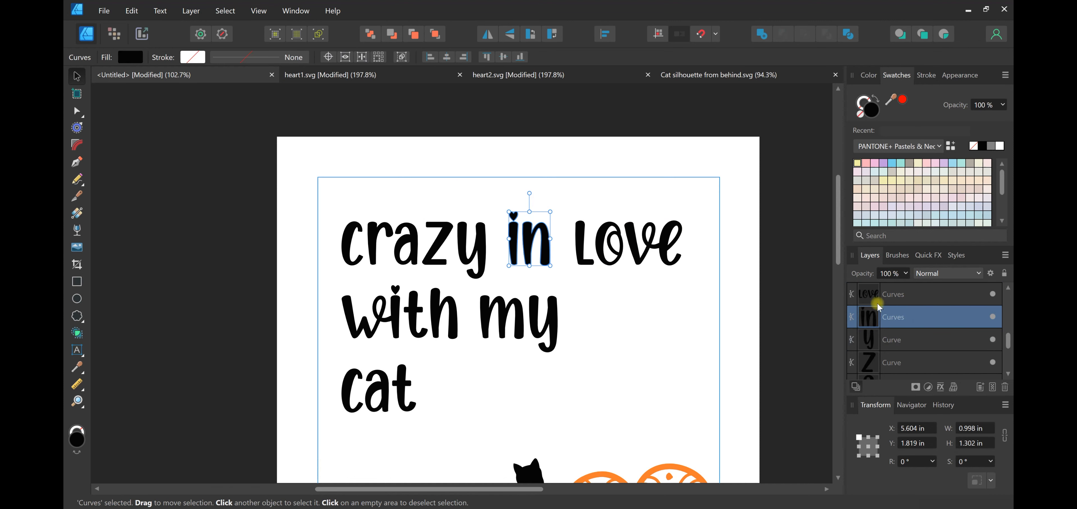
left_click_drag(325, 194, 507, 286)
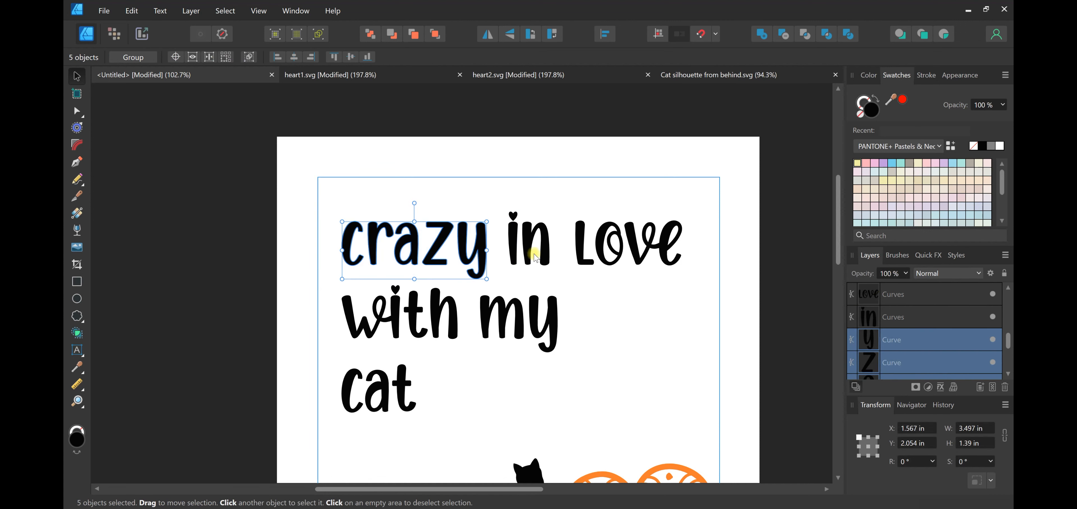
left_click(761, 34)
Combine the letters of "my", "with" and "cat" into one curves object per word with Add
left_click_drag(616, 371, 477, 288)
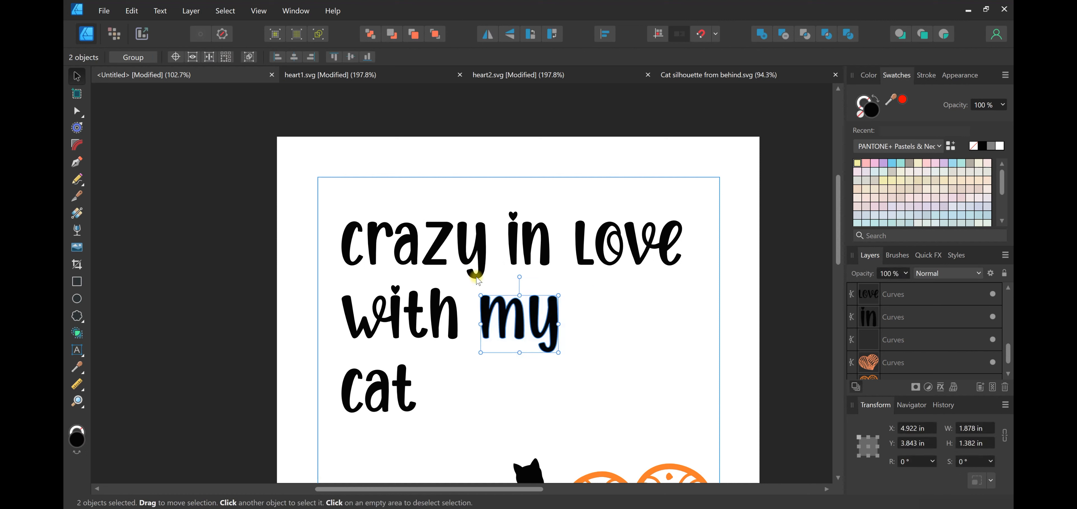
left_click(762, 34)
left_click_drag(332, 275, 475, 366)
left_click(764, 33)
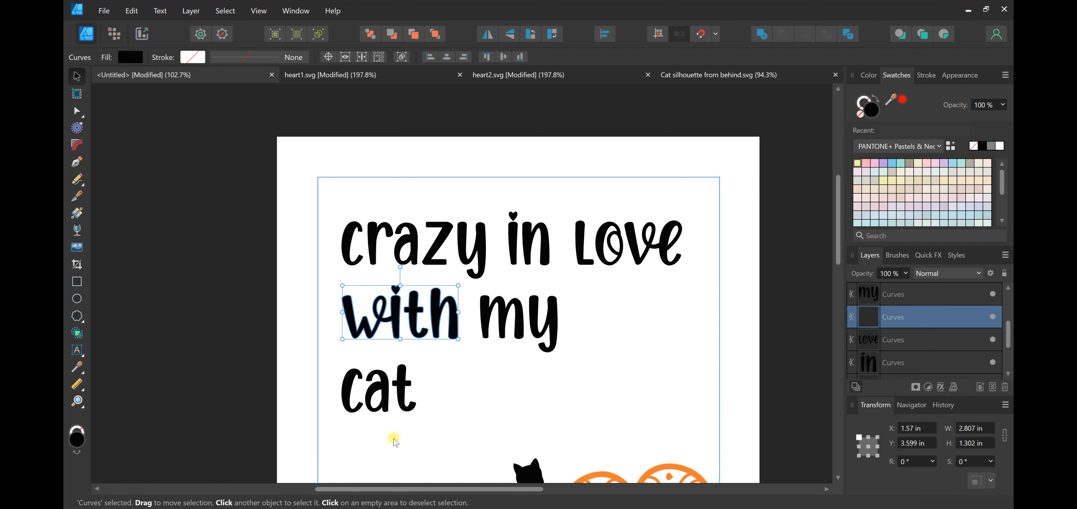
left_click_drag(465, 455, 320, 344)
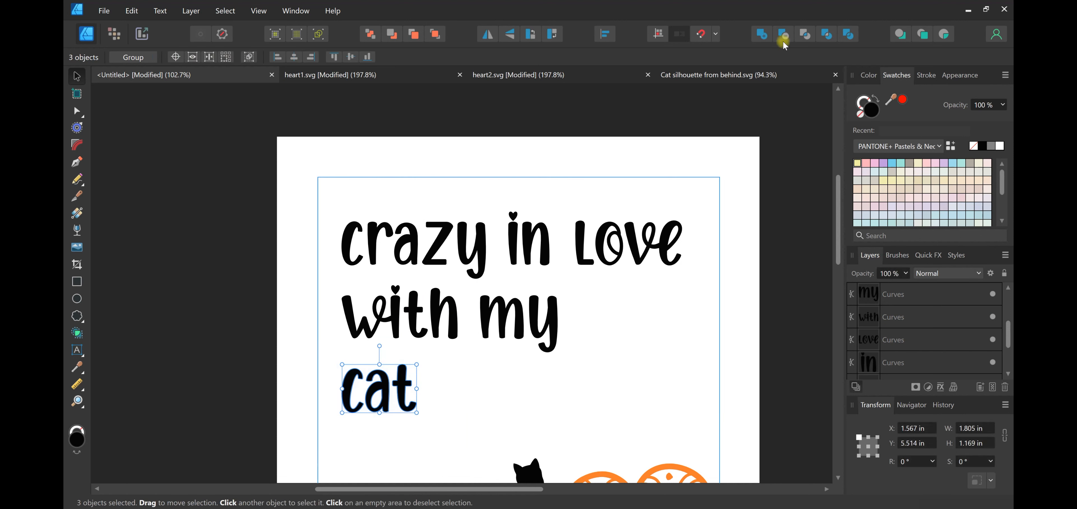
left_click(768, 34)
left_click(596, 345)
Spread the words out, moving "cat", "my" and "with" away and lowering "crazy" and "in", with "in" at about X 5.66 in, Y 3.00 in
left_click_drag(397, 395, 628, 452)
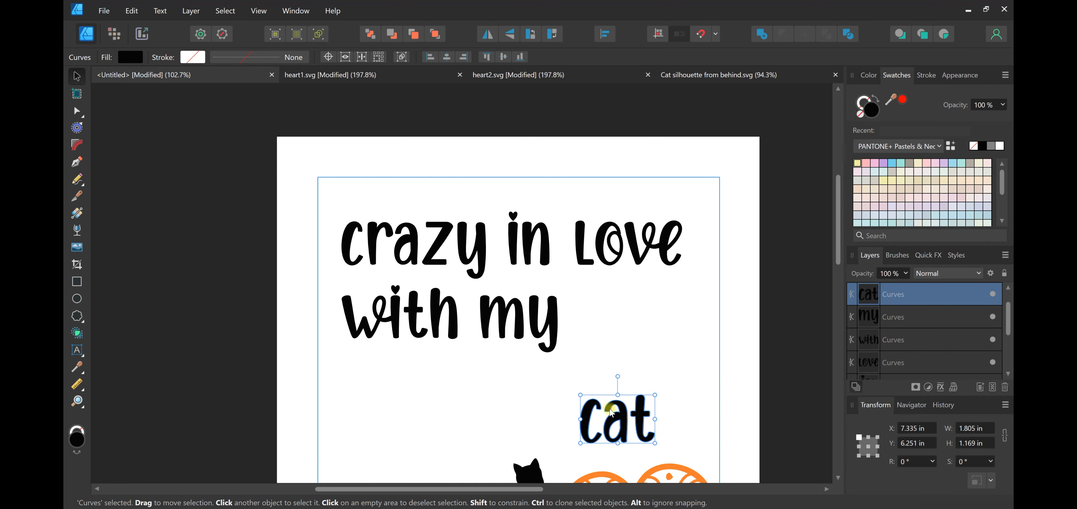
left_click(549, 321)
left_click_drag(606, 324, 660, 350)
left_click_drag(450, 309, 520, 399)
left_click(451, 255)
left_click_drag(415, 224, 426, 272)
left_click_drag(518, 229, 525, 288)
left_click_drag(517, 278, 521, 273)
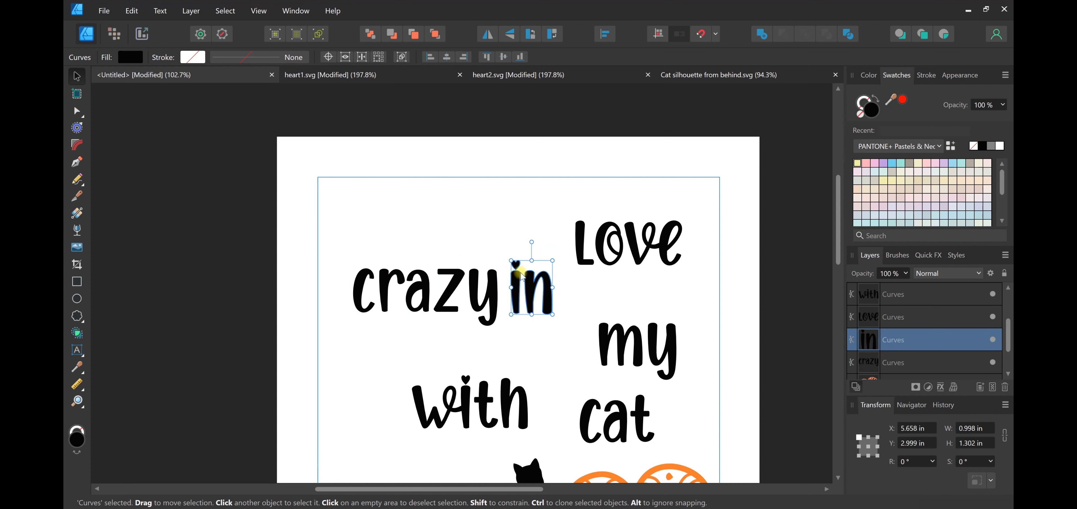
Place "love" beside "in" and enlarge it, and move "with" up beneath "crazy in"
scroll(621, 272, "down", 1)
left_click_drag(617, 234, 609, 286)
left_click(500, 392)
left_click_drag(504, 368, 485, 335)
left_click_drag(600, 285, 606, 284)
left_click_drag(676, 250, 716, 211)
Move "my" next to "with", and set an enlarged "cat" beneath "my"
left_click_drag(629, 354, 548, 368)
scroll(627, 367, "down", 1)
left_click_drag(615, 371, 635, 349)
left_click_drag(485, 342, 484, 336)
Move the cat silhouette beneath "love", and move the scalloped heart left over the scribbled heart
left_click(648, 366)
left_click_drag(614, 358, 685, 300)
scroll(660, 335, "down", 2)
left_click_drag(672, 381, 434, 332)
Raise the cat silhouette to about X 8.65 in, Y 4.68 in, enlarge it until its tail meets "cat", and deselect it
left_click_drag(672, 295, 673, 269)
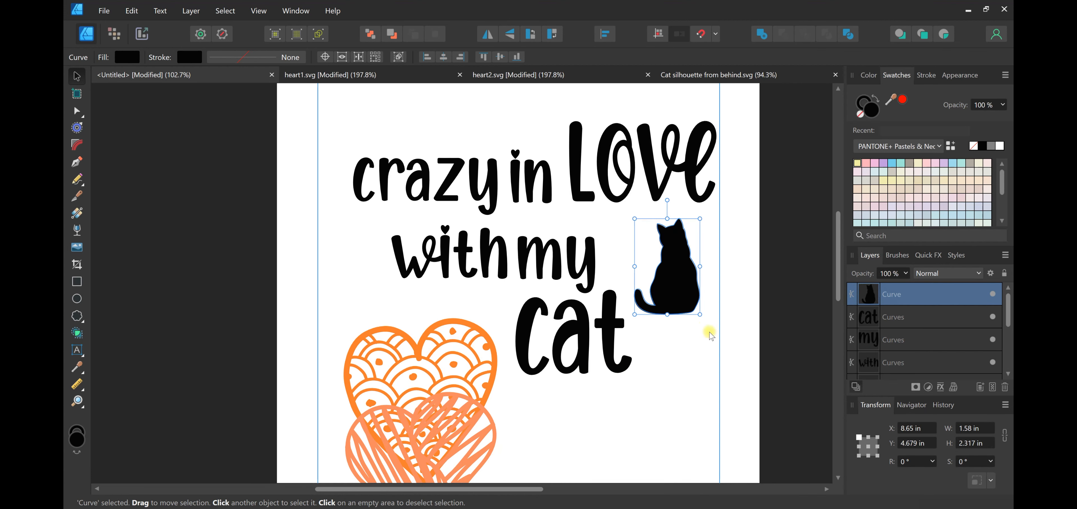
mouse_move(707, 325)
left_mouse_down()
mouse_move(733, 363)
mouse_move(703, 338)
left_mouse_up()
left_click(692, 390)
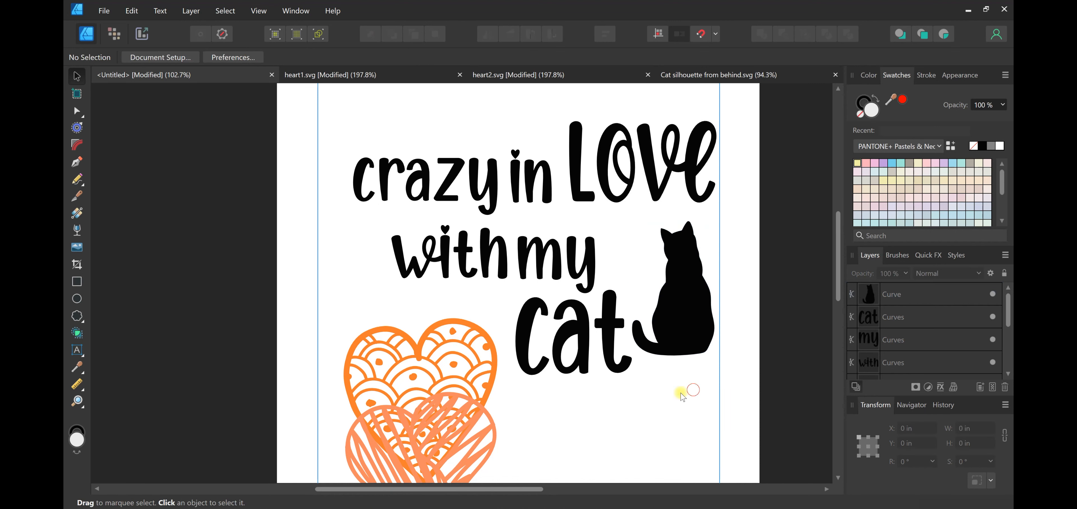
Shrink the scalloped heart to about 1.56 in wide, rotate it about 23.4°, and place it in front of "cat"
scroll(517, 420, "up", 2)
left_click_drag(435, 427, 392, 269)
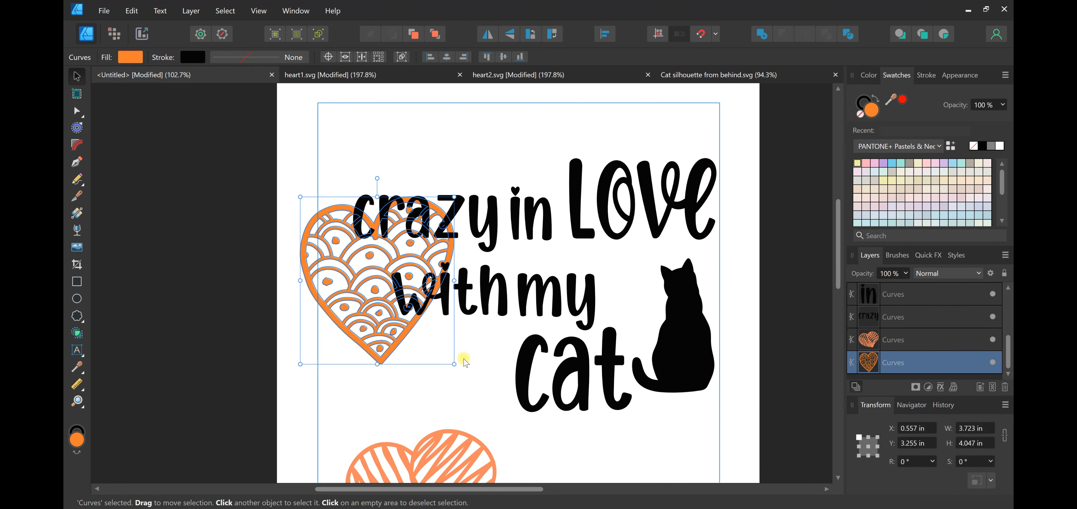
left_click_drag(443, 352, 500, 386)
left_click_drag(470, 318, 446, 318)
left_click_drag(458, 365, 469, 364)
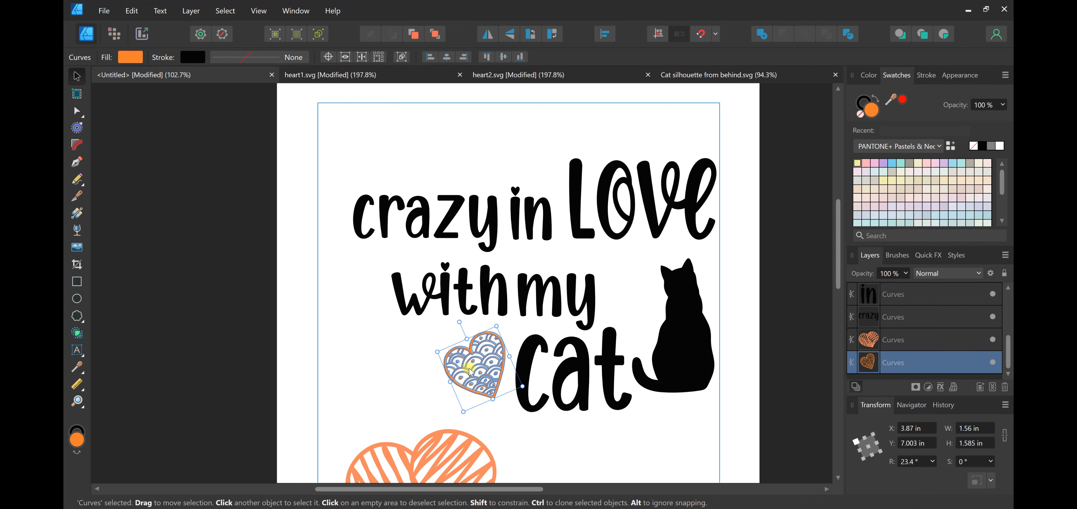
left_click(528, 431)
Shrink and rotate the scribbled heart, and place it beneath "with" beside the scalloped heart
left_click_drag(459, 448, 471, 149)
scroll(515, 217, "up", 1)
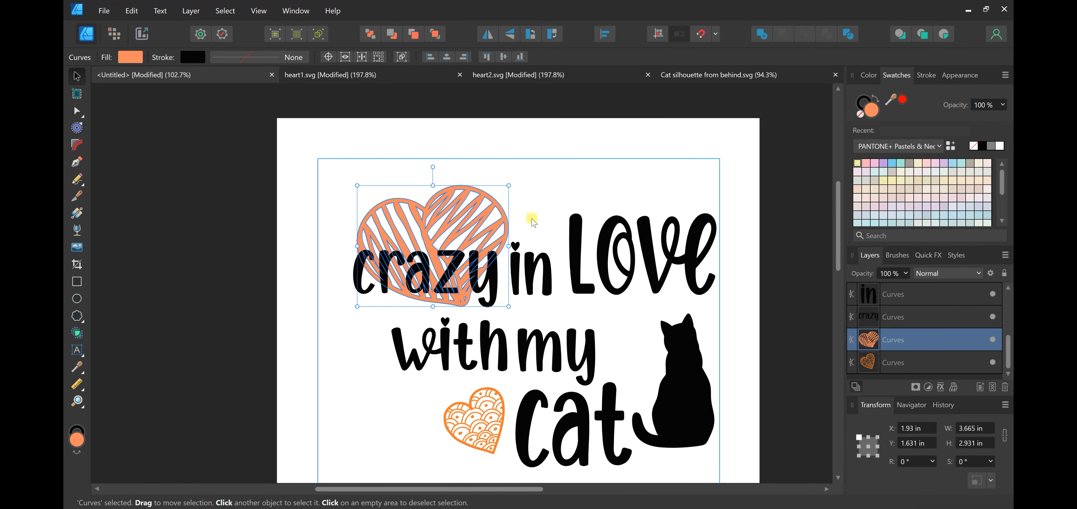
mouse_move(508, 184)
left_mouse_down()
mouse_move(447, 209)
mouse_move(436, 229)
mouse_move(381, 372)
mouse_move(415, 399)
left_mouse_up()
scroll(415, 399, "down", 1)
mouse_move(351, 340)
left_mouse_down()
mouse_move(337, 324)
mouse_move(345, 331)
left_mouse_up()
mouse_move(420, 384)
left_mouse_down()
mouse_move(384, 354)
mouse_move(411, 394)
left_mouse_up()
left_click_drag(336, 426, 370, 396)
left_click(439, 369)
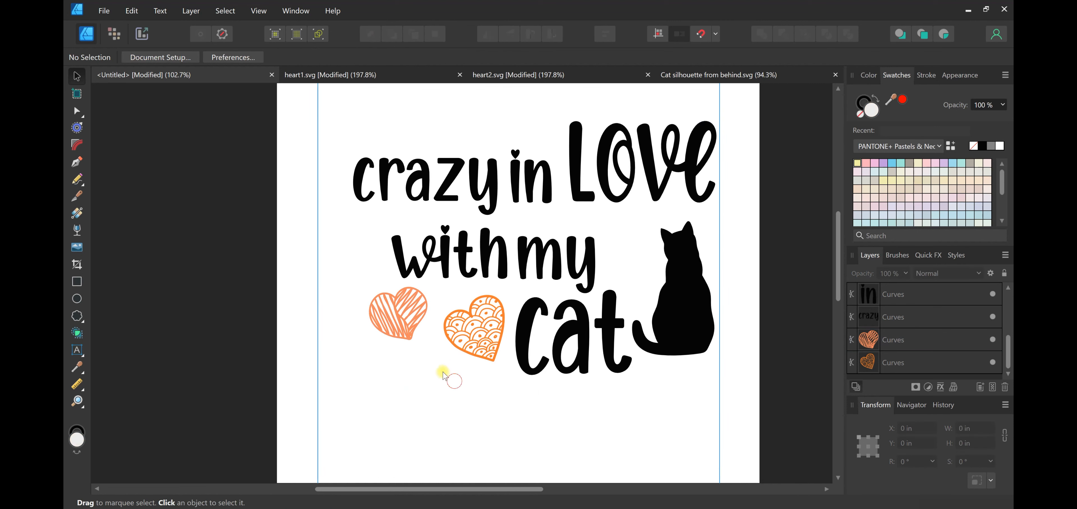
Delete the scalloped heart, and enlarge the scribbled heart to about 2.71 × 2.48 in in front of "cat"
scroll(437, 366, "up", 3)
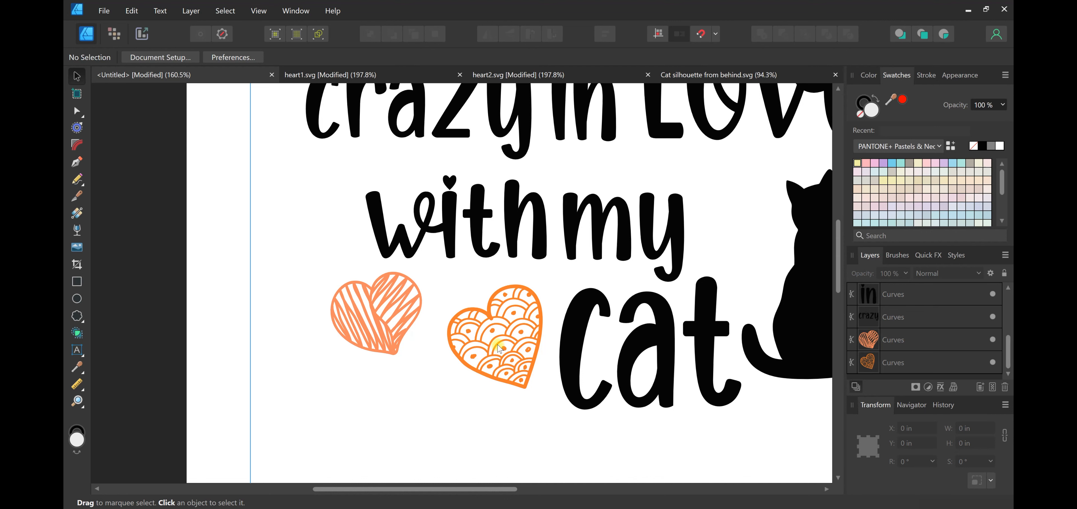
scroll(523, 354, "down", 3)
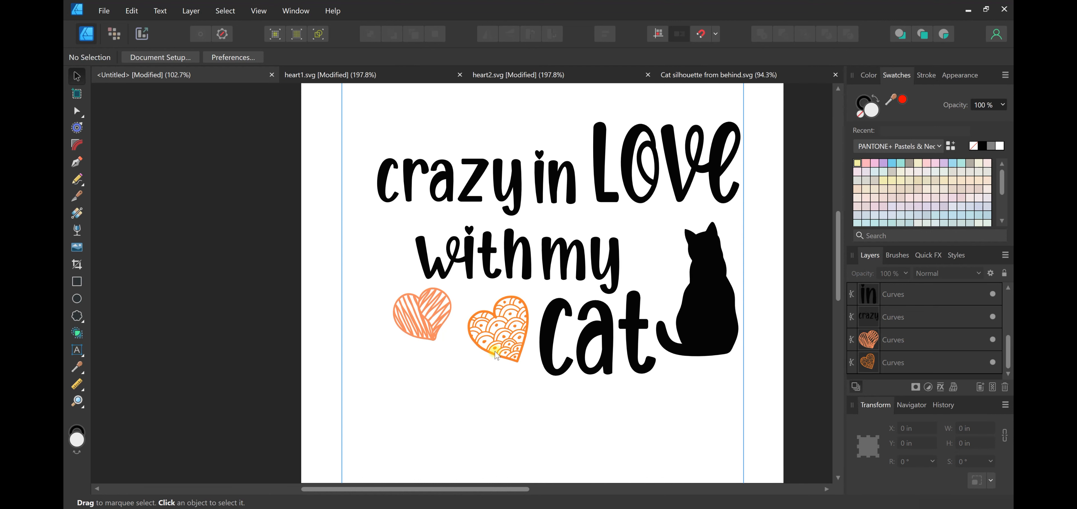
left_click(493, 341)
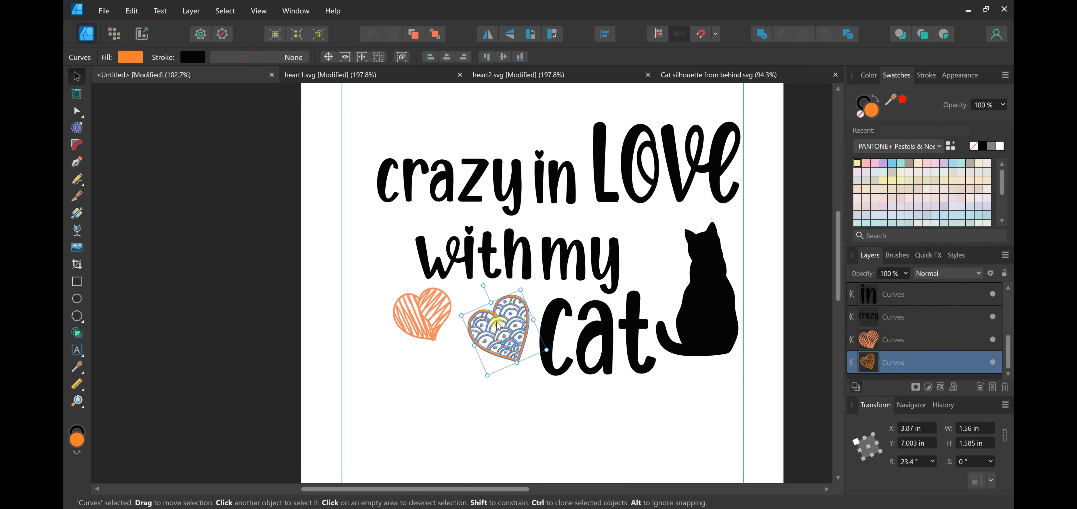
key("Delete")
mouse_move(451, 340)
left_mouse_down()
mouse_move(500, 369)
mouse_move(506, 391)
left_mouse_up()
mouse_move(486, 352)
left_mouse_down()
mouse_move(515, 356)
mouse_move(479, 370)
left_mouse_up()
left_click(534, 394)
scroll(527, 367, "up", 1)
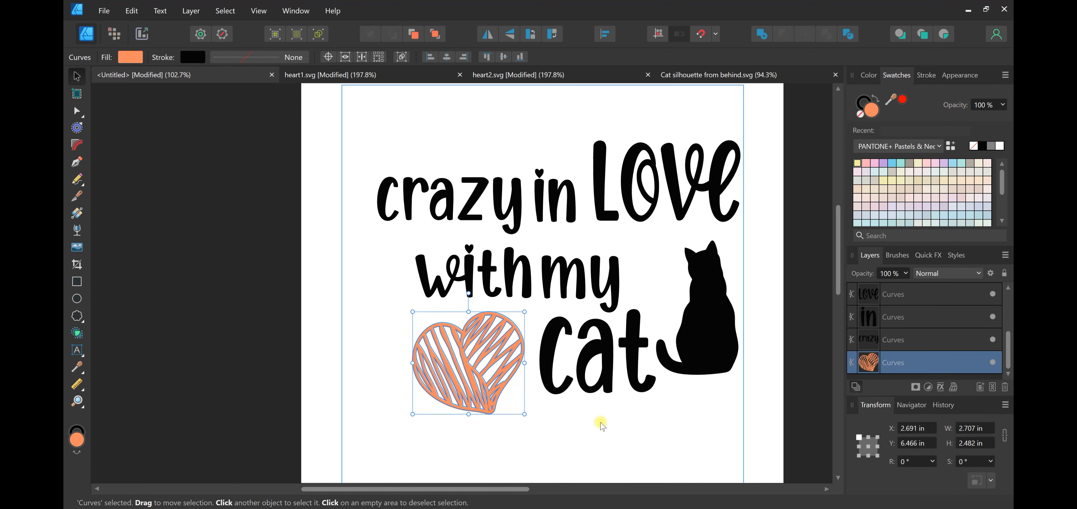
left_click(644, 436)
Move the cat silhouette slightly up and left to about X 8.54 in, Y 4.49 in, and deselect it
scroll(651, 337, "up", 1)
scroll(644, 309, "down", 3)
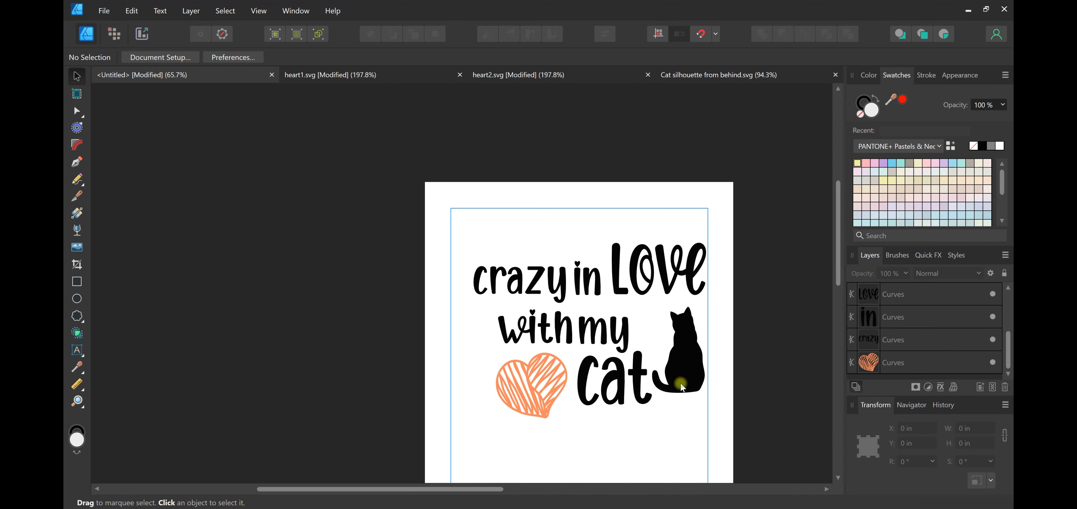
scroll(682, 387, "up", 2)
left_click(695, 372)
left_click(506, 388)
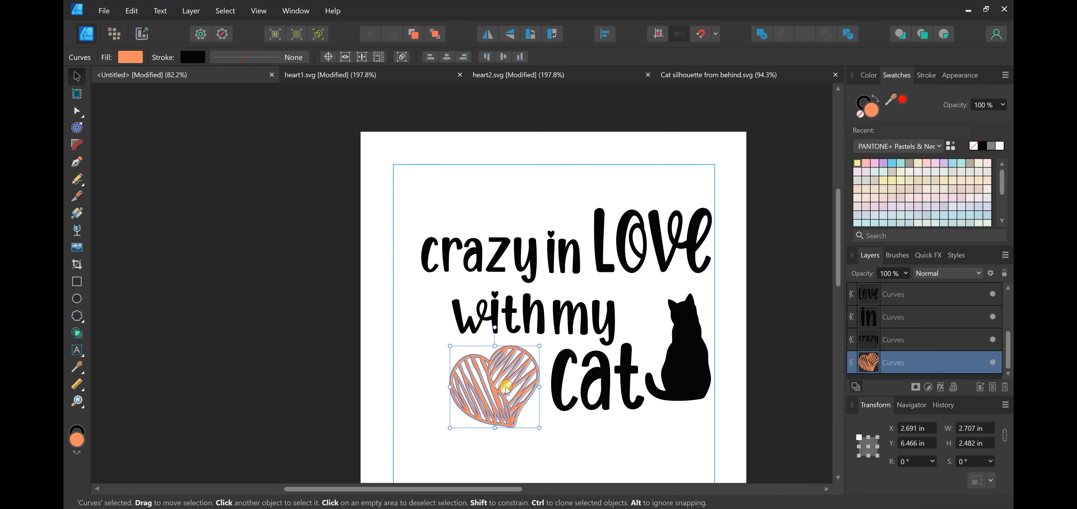
left_click(553, 431)
scroll(585, 442, "up", 1)
left_click_drag(695, 369, 694, 356)
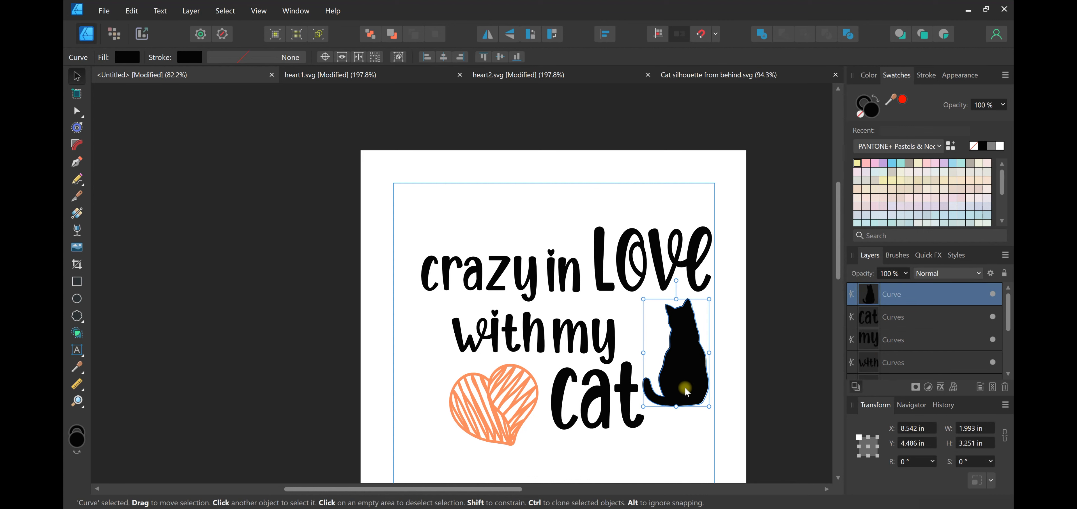
left_click(678, 429)
Move "my" and "with" right and slightly up with a wider gap between them, and raise the scribbled heart toward "with"
scroll(677, 416, "down", 1)
scroll(645, 393, "up", 4)
left_click_drag(565, 287, 599, 275)
left_click_drag(473, 264, 496, 257)
left_click_drag(439, 372, 446, 353)
left_click(621, 451)
Nudge the word "cat" to about X 5.65 in, Y 6.54 in, between the heart and the cat silhouette
scroll(634, 402, "down", 3)
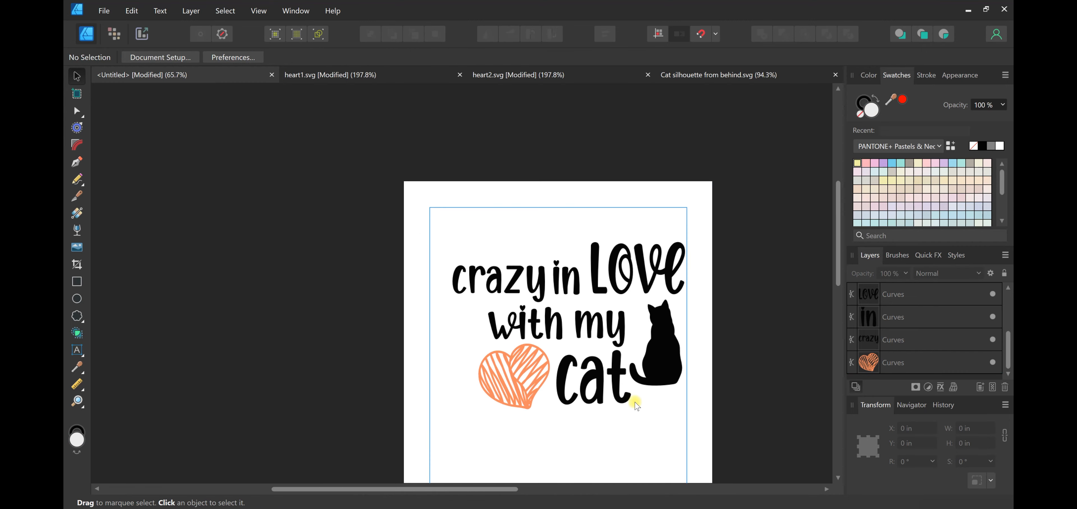
scroll(653, 423, "up", 2)
scroll(668, 412, "down", 1)
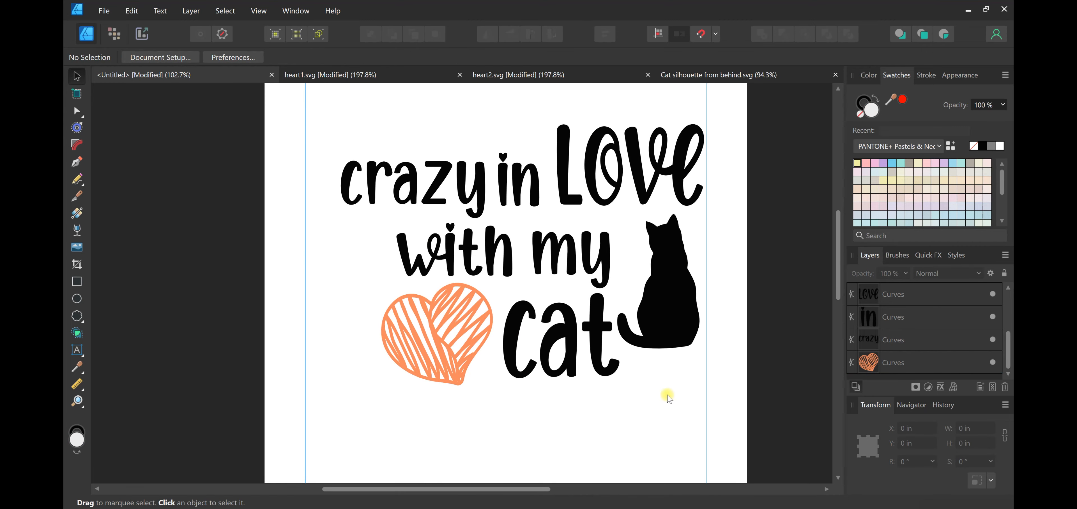
scroll(668, 397, "down", 4)
scroll(666, 392, "down", 2)
scroll(693, 405, "up", 1)
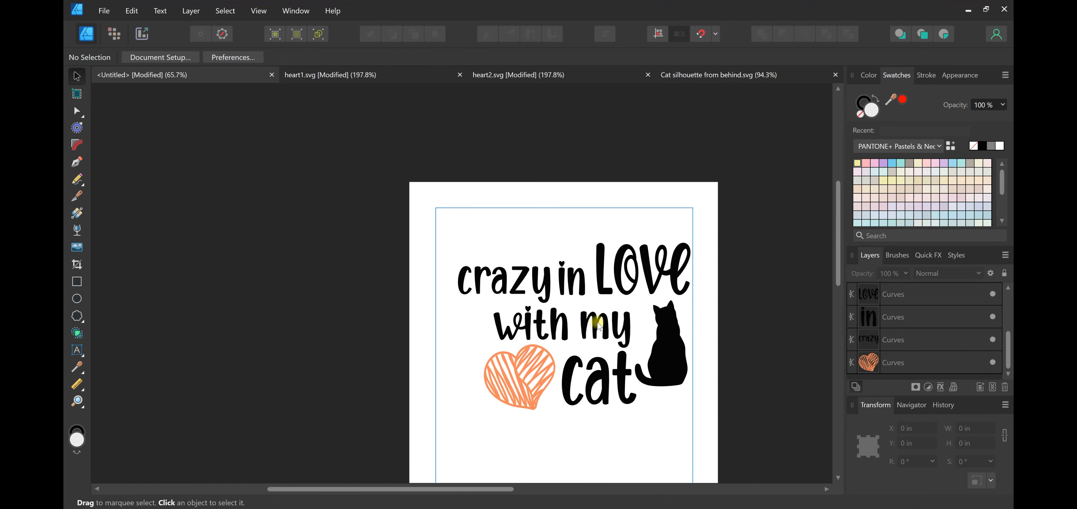
left_click_drag(593, 389, 593, 395)
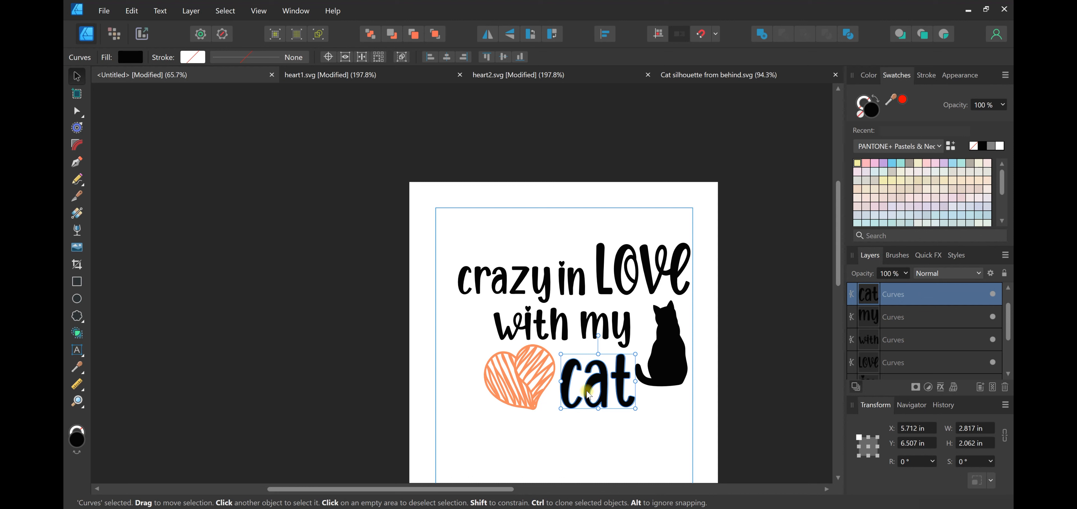
left_click_drag(592, 381, 597, 381)
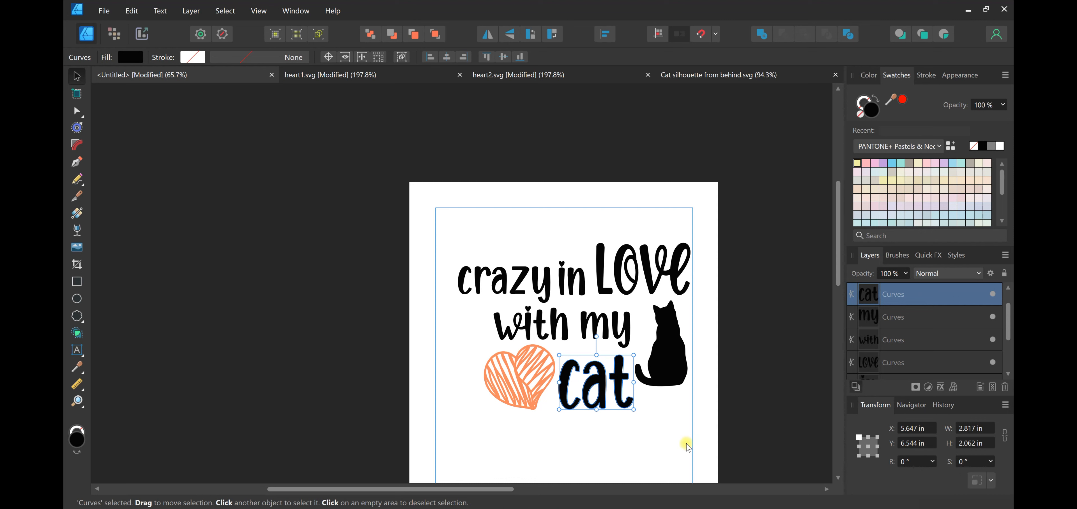
left_click(694, 431)
Move "crazy" slightly left to about X 1.73 in, Y 3.22 in, widening its gap to "in"
scroll(693, 335, "up", 1)
scroll(646, 324, "down", 2)
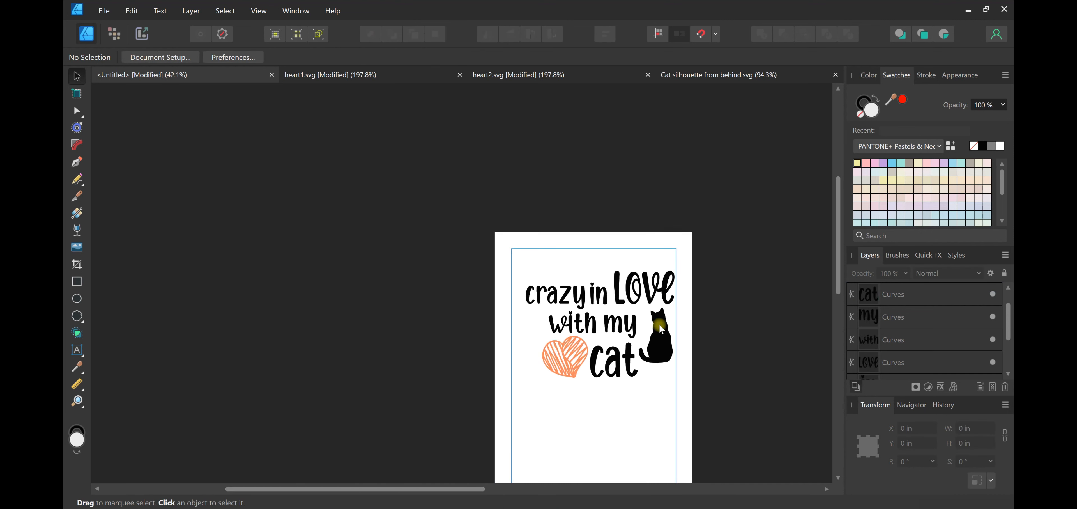
scroll(727, 356, "up", 1)
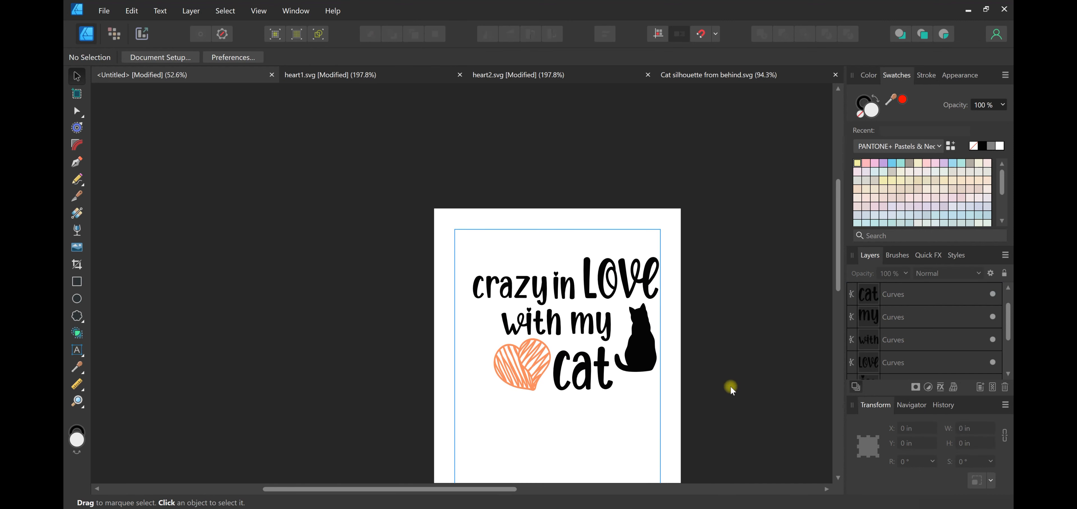
scroll(731, 390, "up", 1)
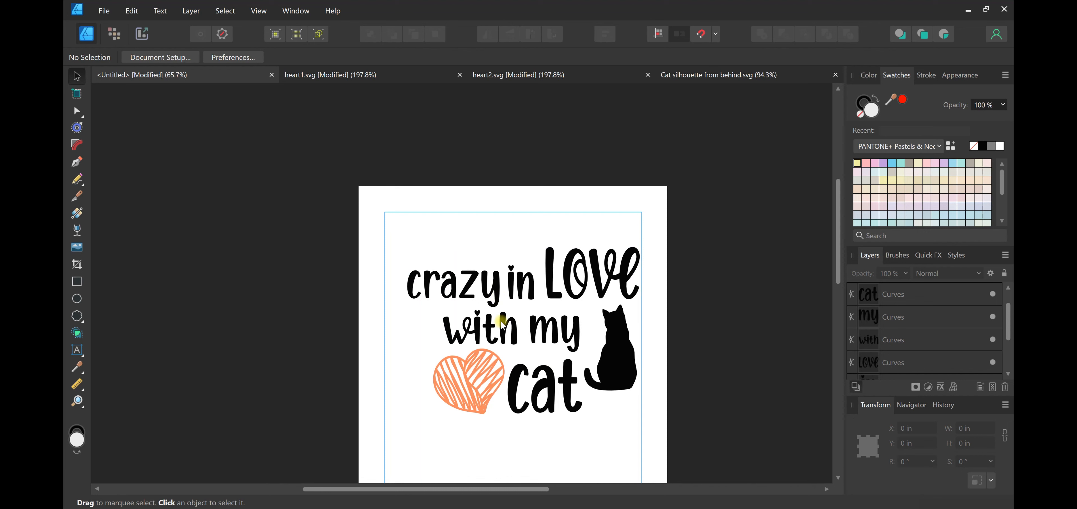
left_click_drag(491, 298, 489, 298)
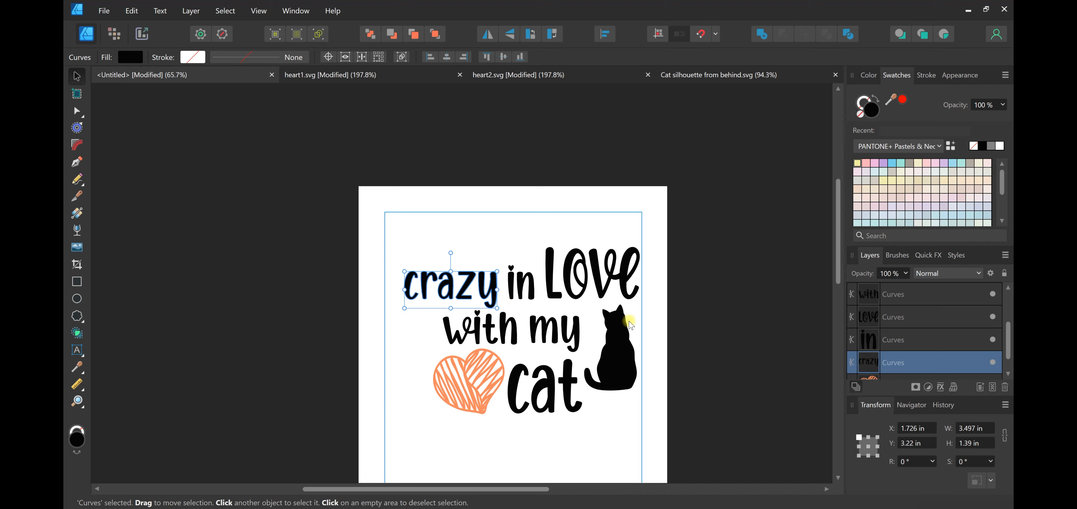
left_click(668, 392)
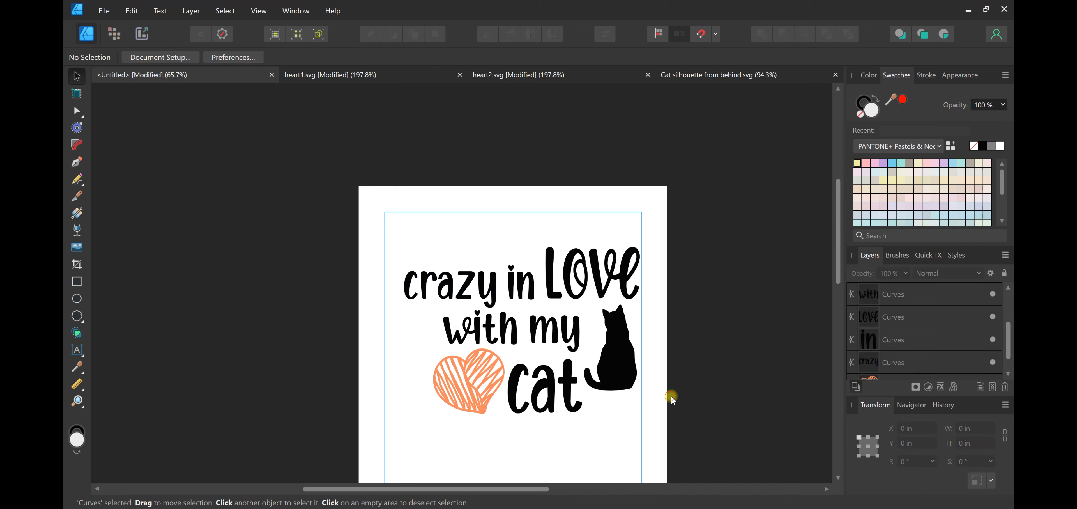
Merge all eight objects into one shape with Boolean Add, and move it to about X 1.27 in, Y 2.06 in
left_click_drag(323, 163, 688, 469)
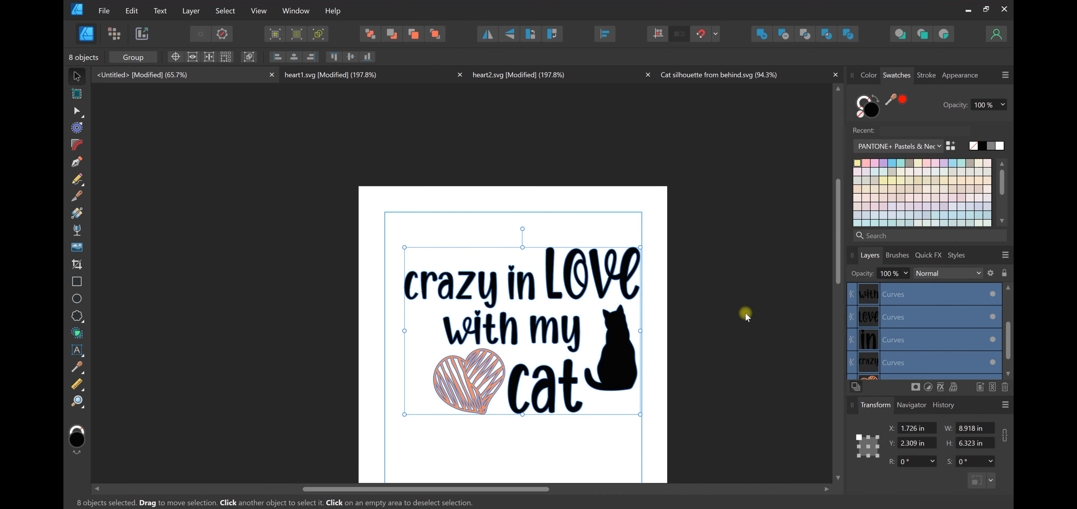
left_click(766, 36)
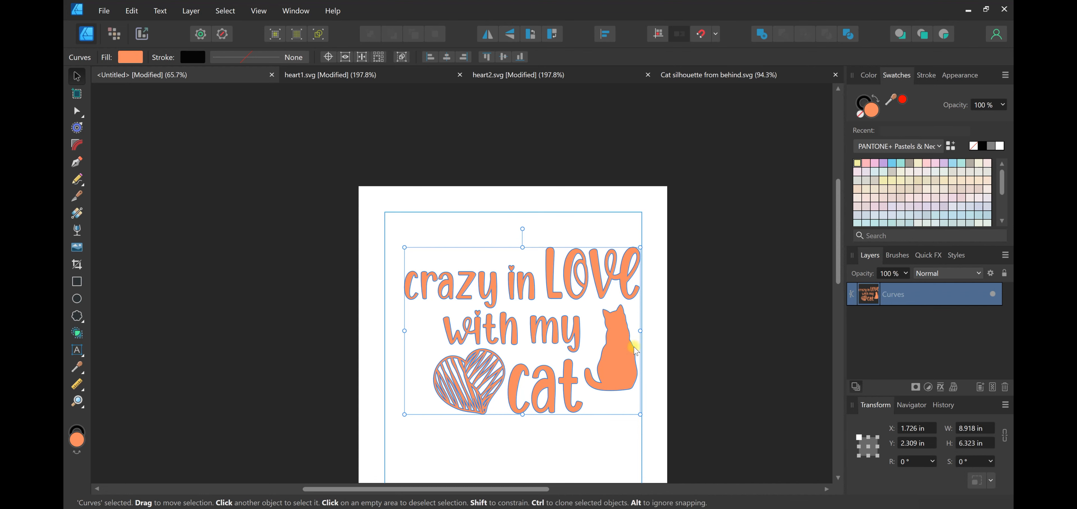
left_click(686, 364)
left_click_drag(627, 350, 605, 351)
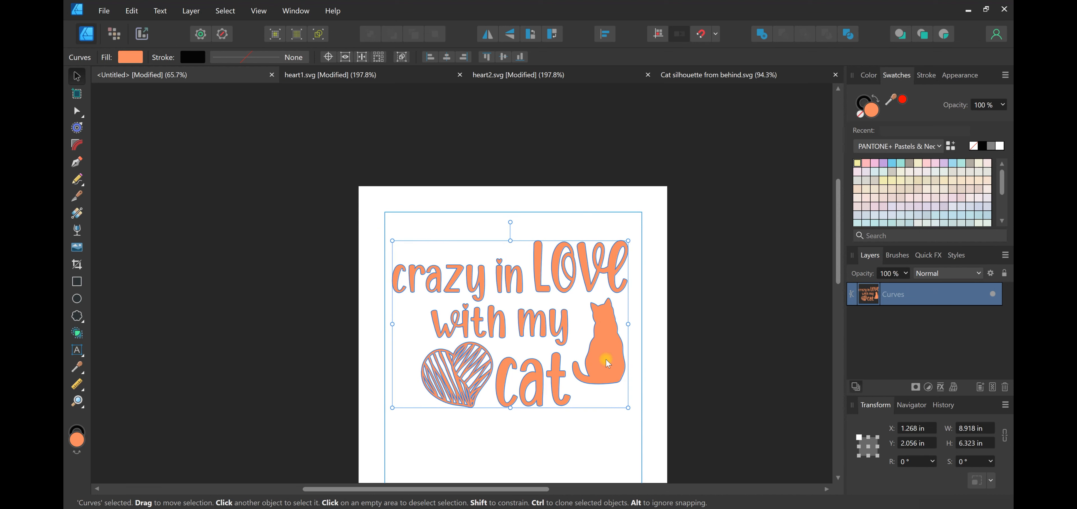
Scale the merged design down to about 6.86 × 4.88 in, and move it to about X 2.09 in, Y 3.73 in
scroll(608, 359, "down", 3)
scroll(607, 351, "up", 2)
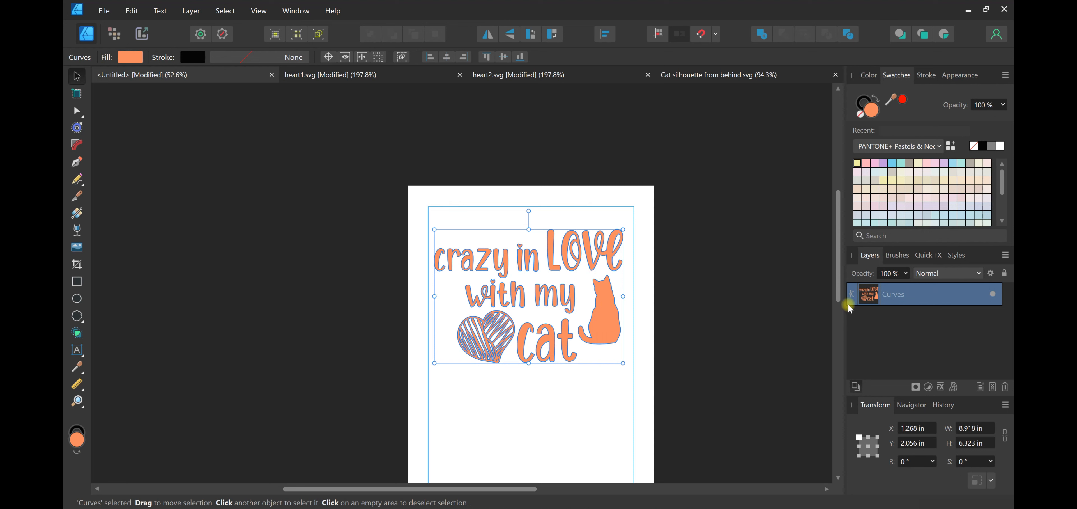
left_click_drag(623, 363, 566, 321)
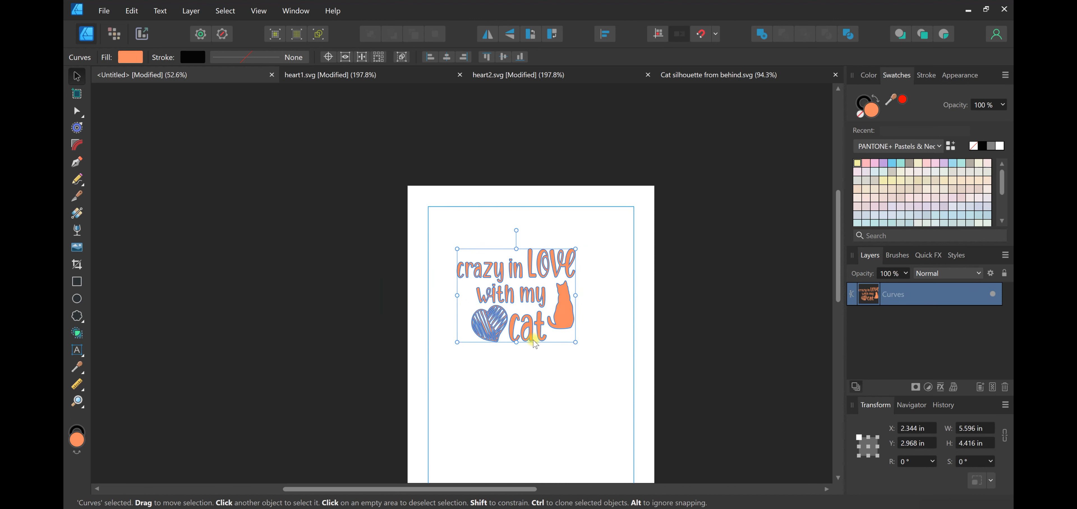
left_click_drag(576, 341, 602, 355)
scroll(564, 343, "up", 3)
mouse_move(572, 294)
left_mouse_down()
mouse_move(594, 296)
mouse_move(573, 301)
left_mouse_up()
left_click(609, 426)
scroll(629, 356, "up", 1)
scroll(599, 319, "down", 2)
scroll(599, 354, "up", 3)
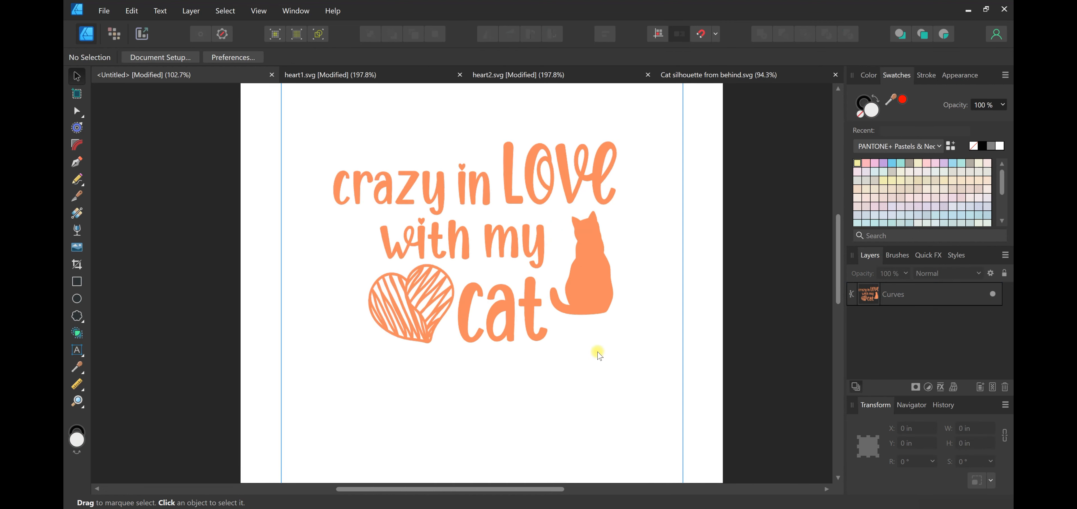
left_click_drag(603, 303, 598, 327)
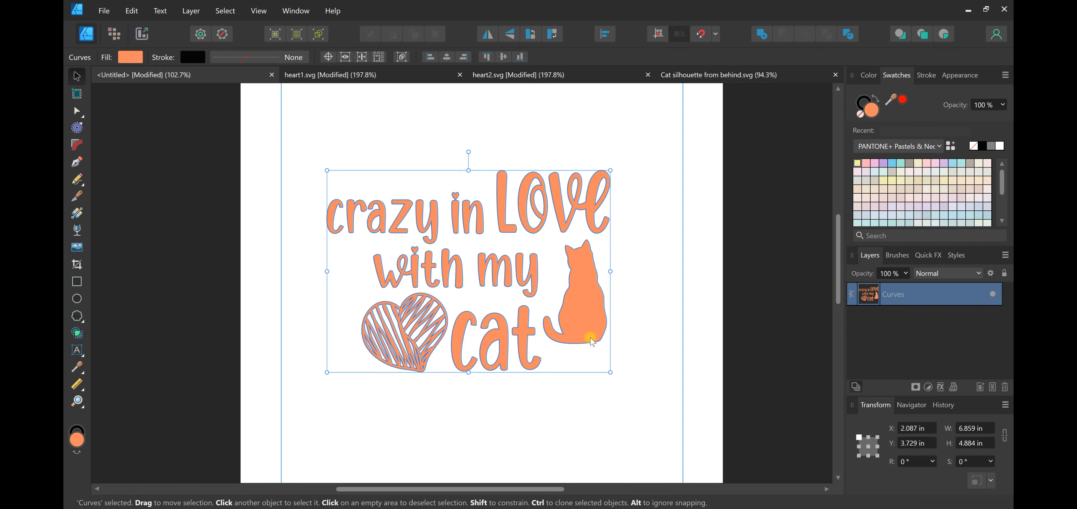
Switch to the browser and review the Creative Fabrica hearts and cat silhouette pages, dismissing their download offers
left_click(525, 311)
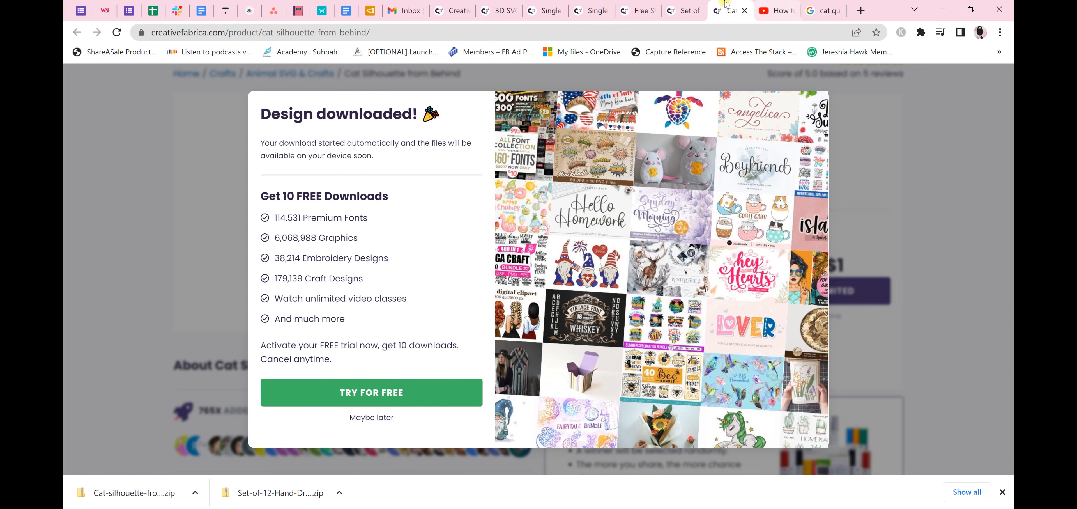
left_click(698, 5)
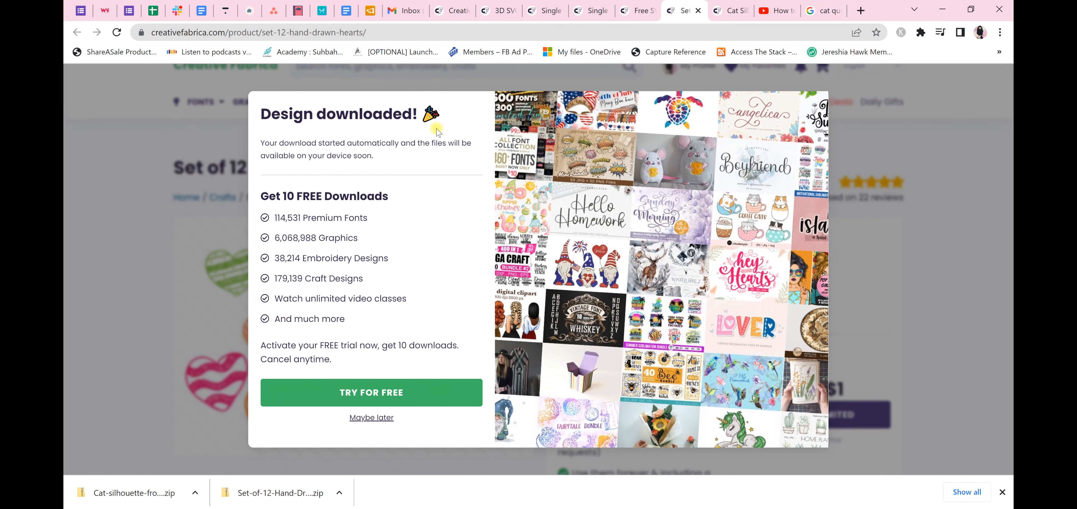
left_click(356, 418)
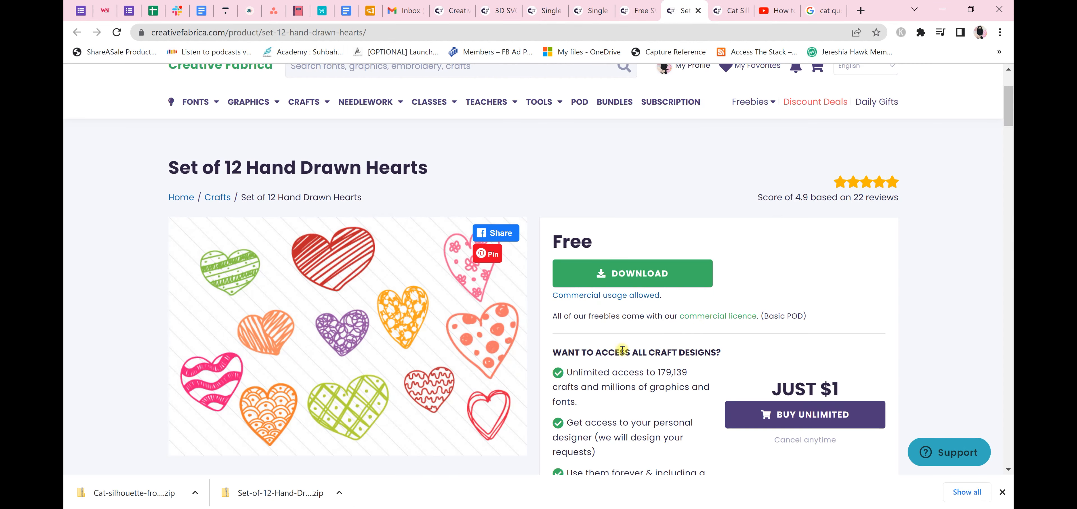
scroll(364, 327, "down", 3)
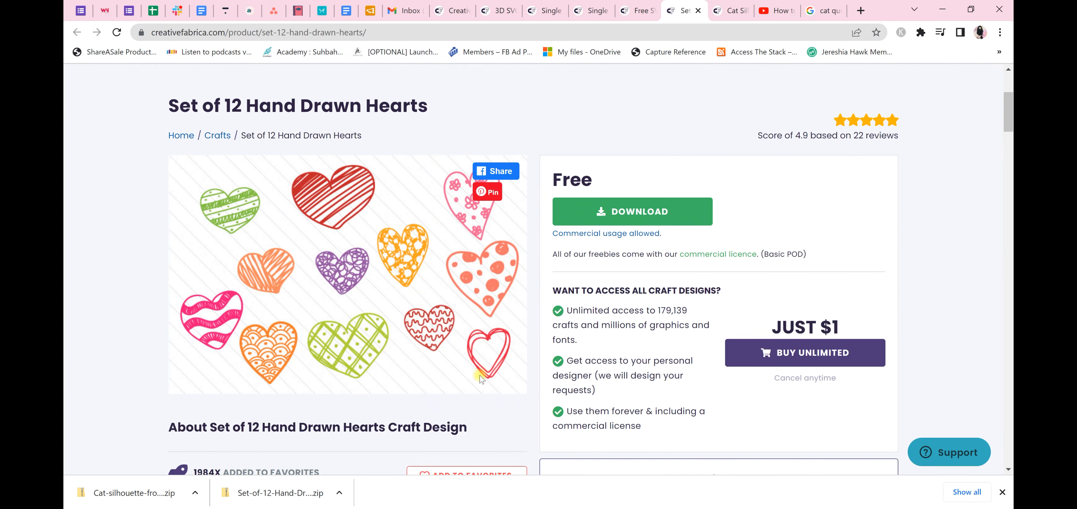
left_click(716, 4)
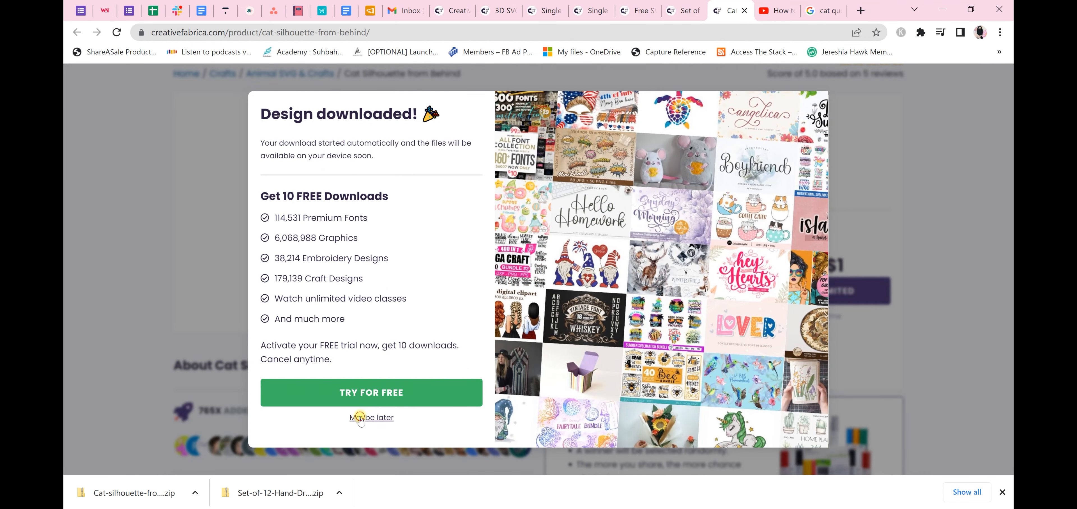
left_click(360, 418)
scroll(356, 356, "up", 2)
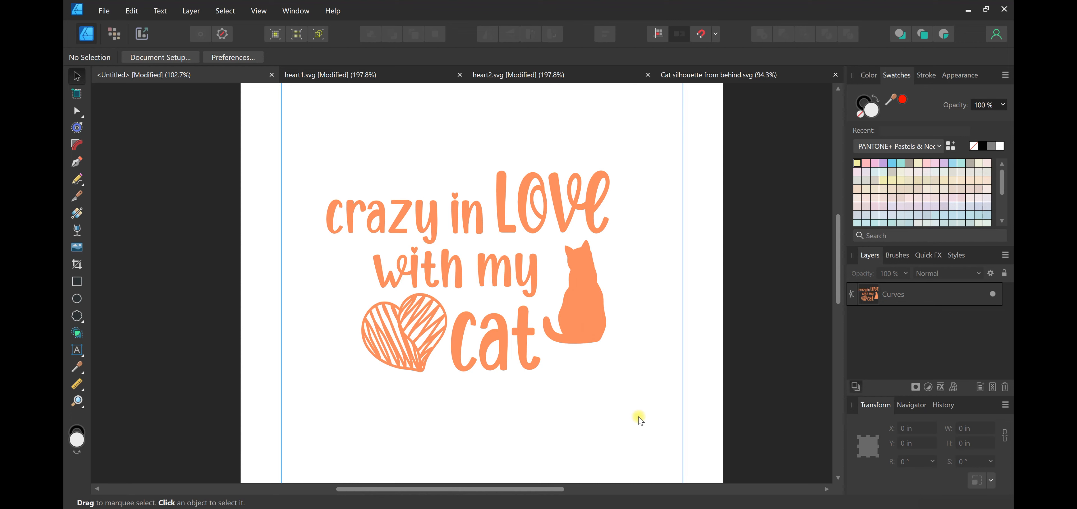
Return to Affinity Designer and move the merged design to about X 2.42 in, Y 3.97 in
mouse_move(581, 328)
left_mouse_down()
mouse_move(606, 342)
mouse_move(595, 337)
left_mouse_up()
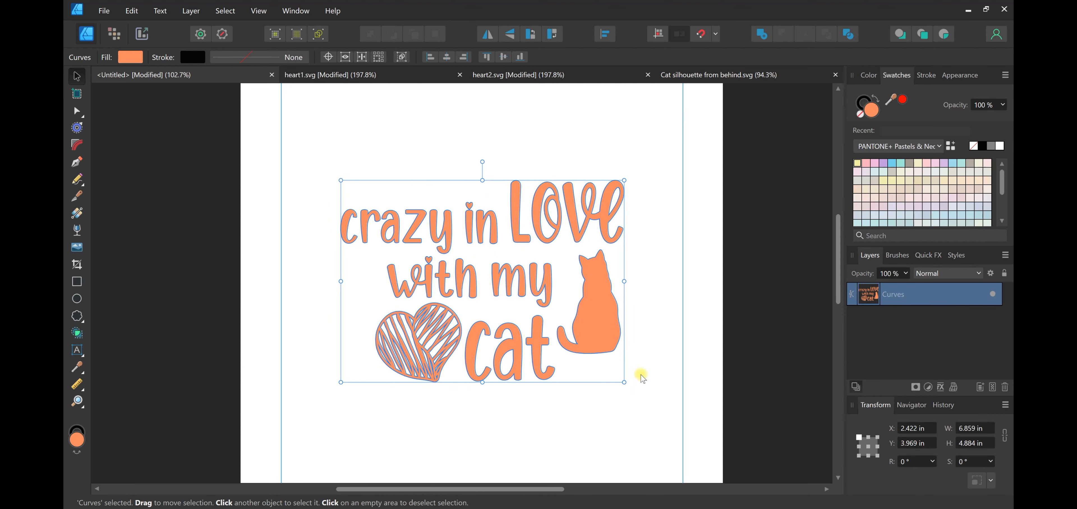
Move the merged design up the page to about X 2.49 in, Y 2.42 in
left_click(609, 385)
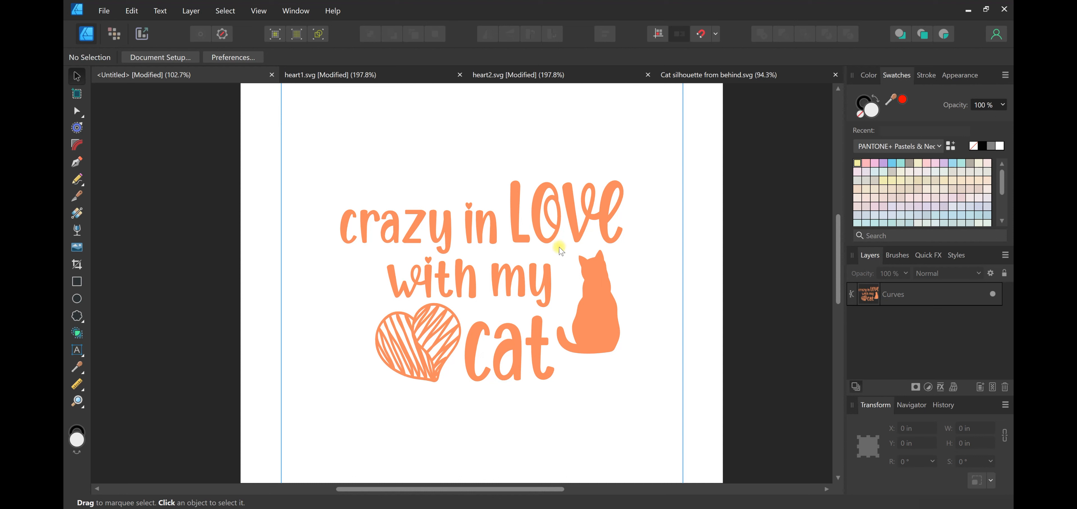
scroll(608, 304, "up", 2)
scroll(627, 311, "down", 3)
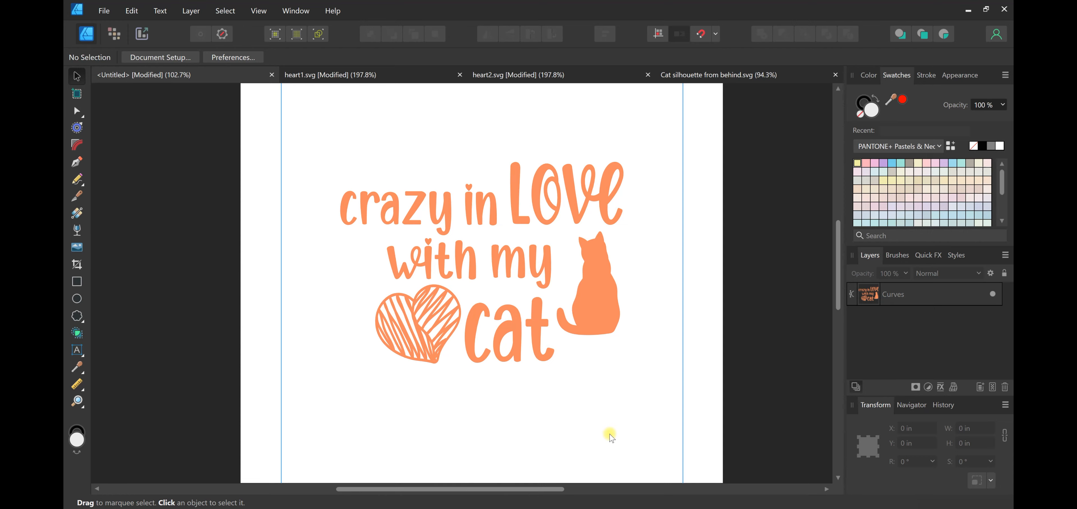
mouse_move(576, 304)
left_mouse_down()
mouse_move(576, 342)
mouse_move(593, 300)
left_mouse_up()
scroll(609, 337, "up", 2)
left_click_drag(590, 349, 597, 297)
left_click(638, 344)
scroll(644, 343, "up", 2)
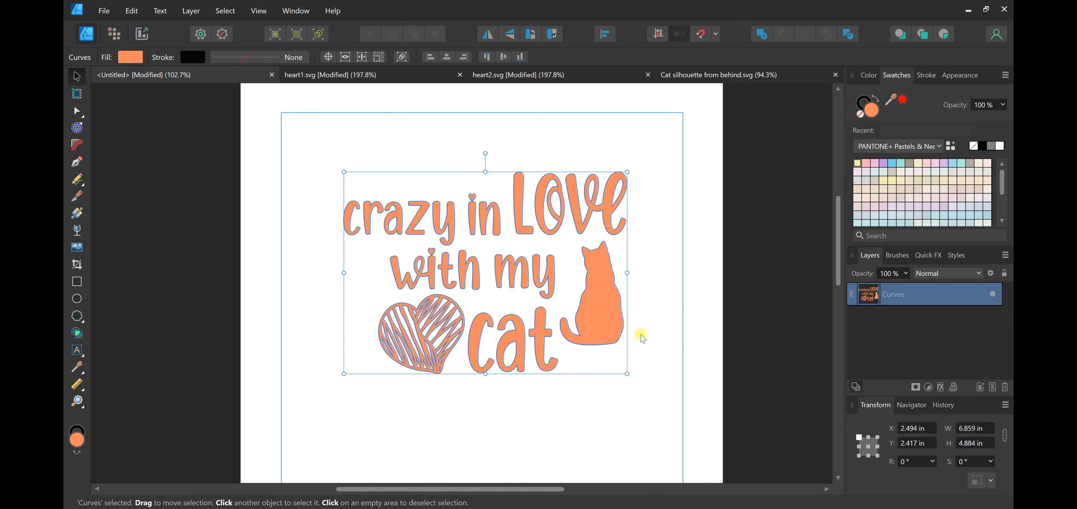
scroll(602, 292, "down", 1)
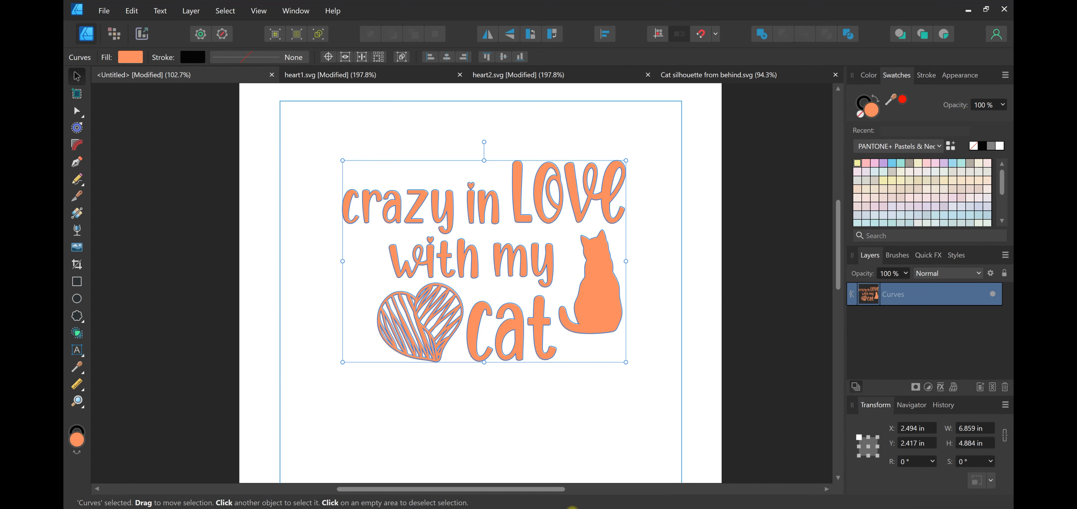
Switch to the browser to look over the Creative Fabrica cat silhouette page, and return to Affinity Designer
left_click(571, 508)
scroll(524, 212, "down", 4)
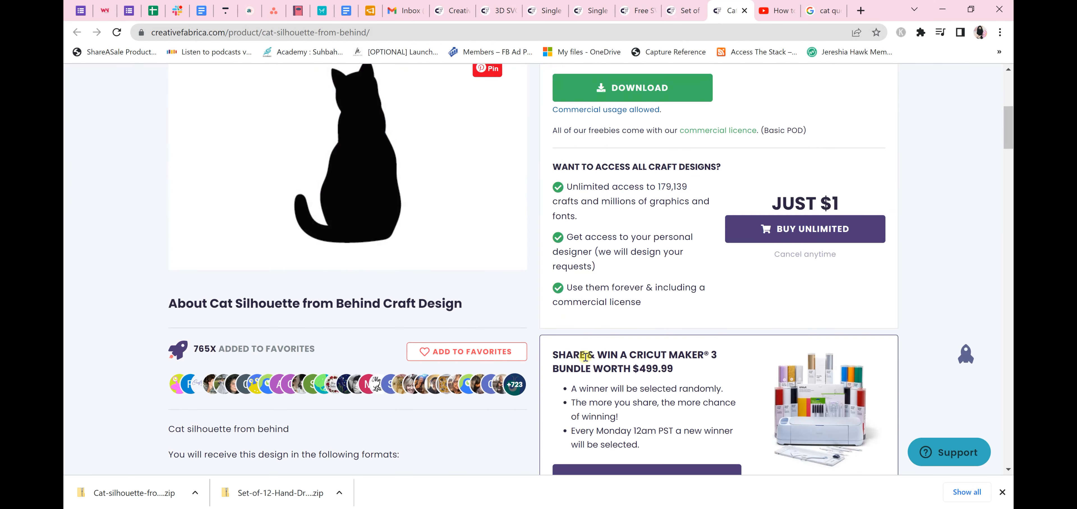
scroll(585, 364, "up", 3)
left_click(572, 508)
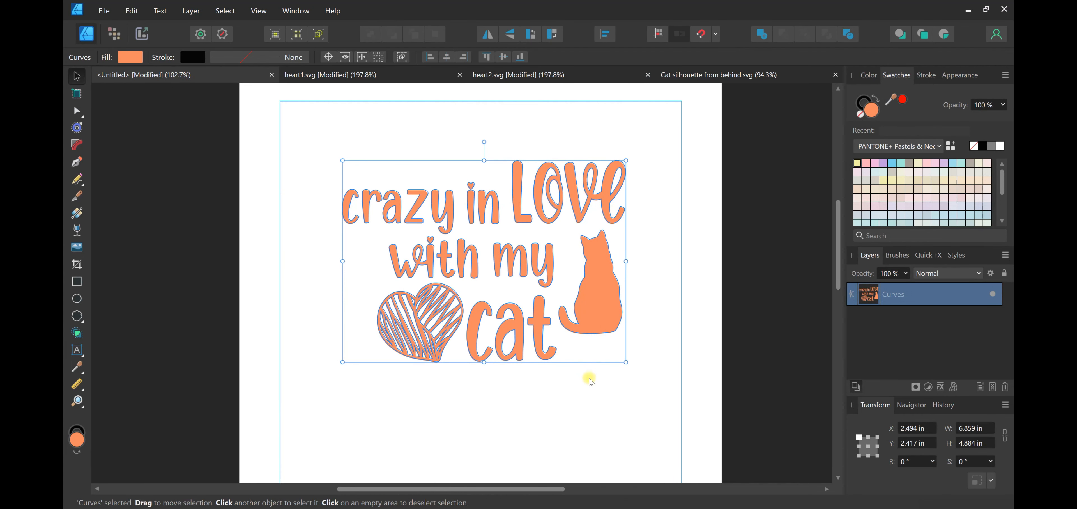
Reselect the merged design and open the export settings with SVG as the file format
left_click(588, 373)
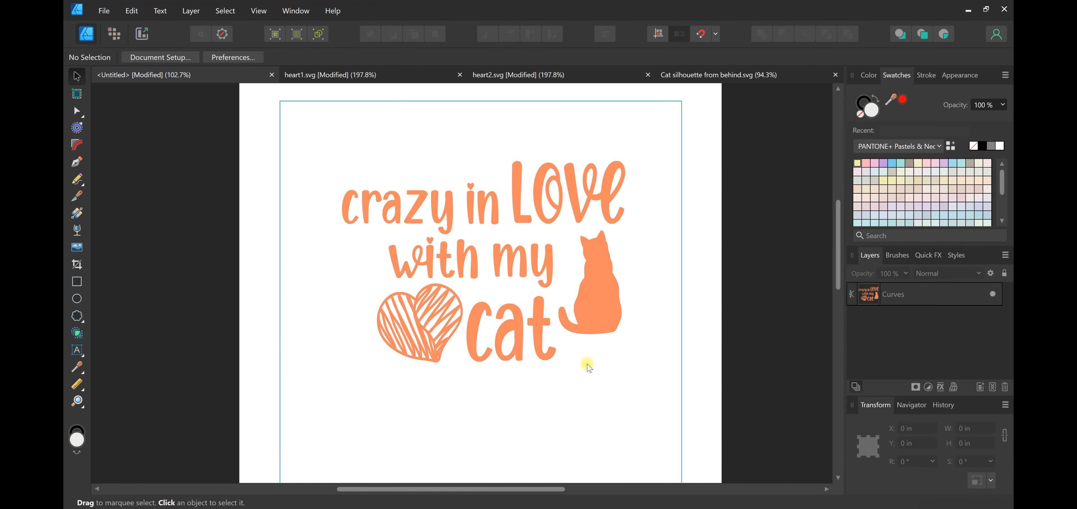
left_click(580, 330)
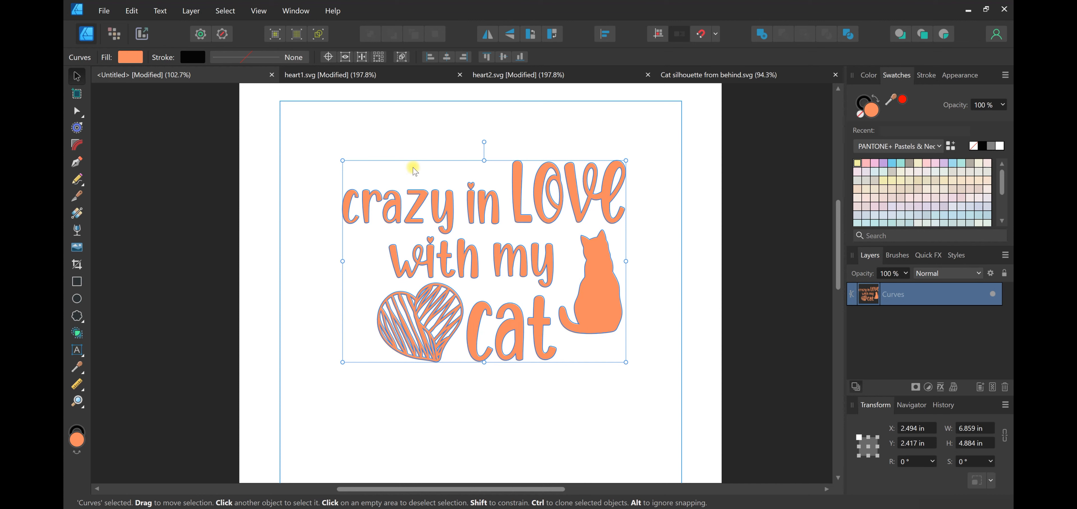
left_click(105, 11)
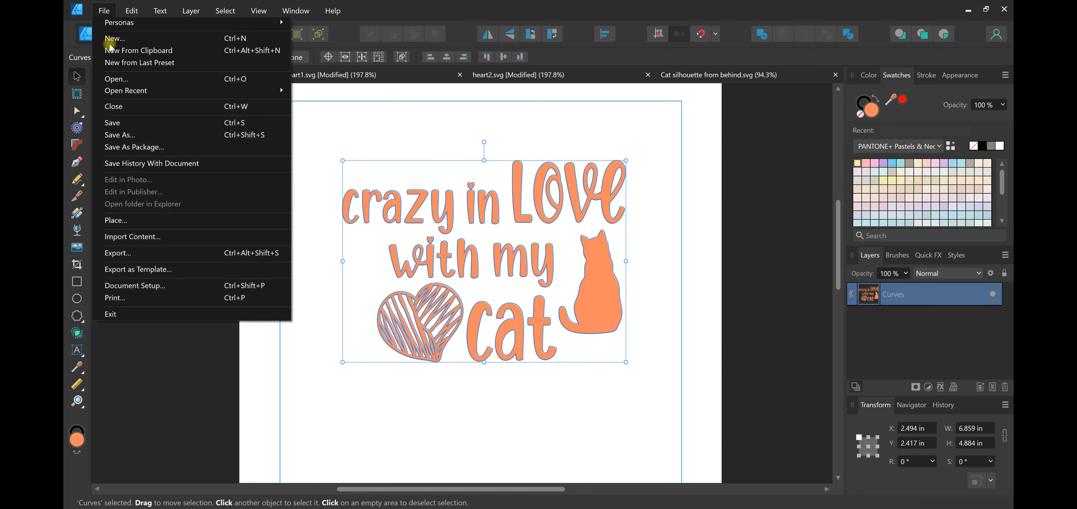
left_click(150, 251)
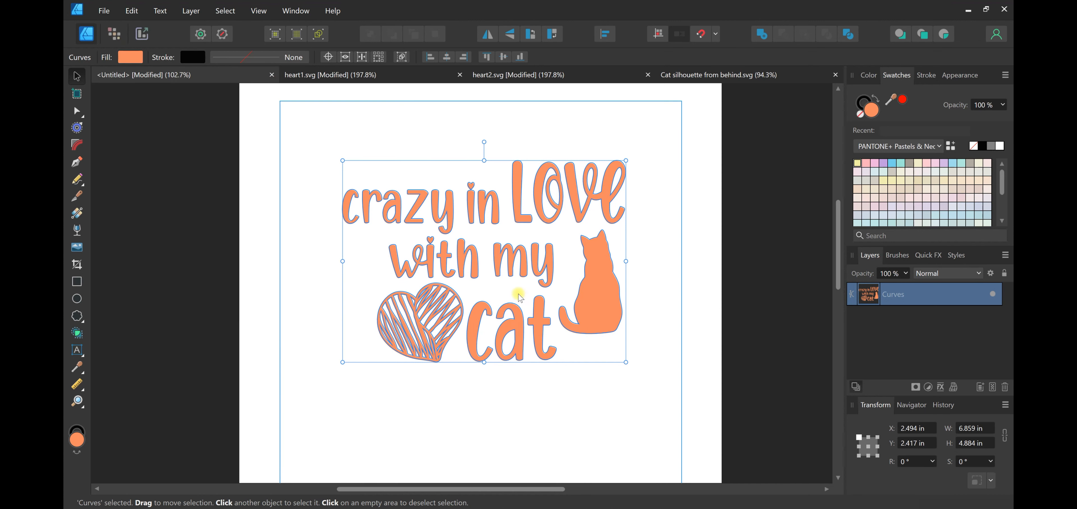
left_click(666, 126)
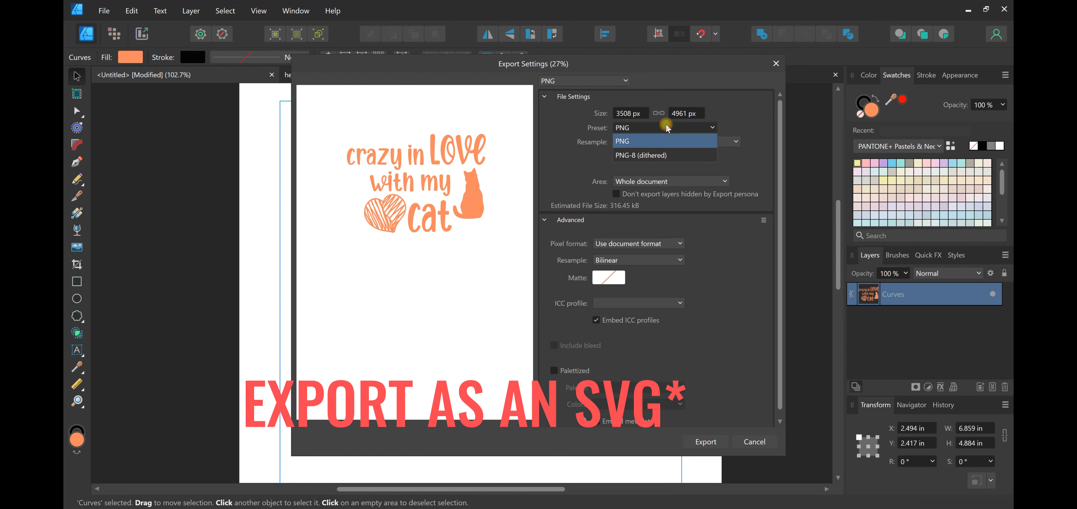
left_click(668, 124)
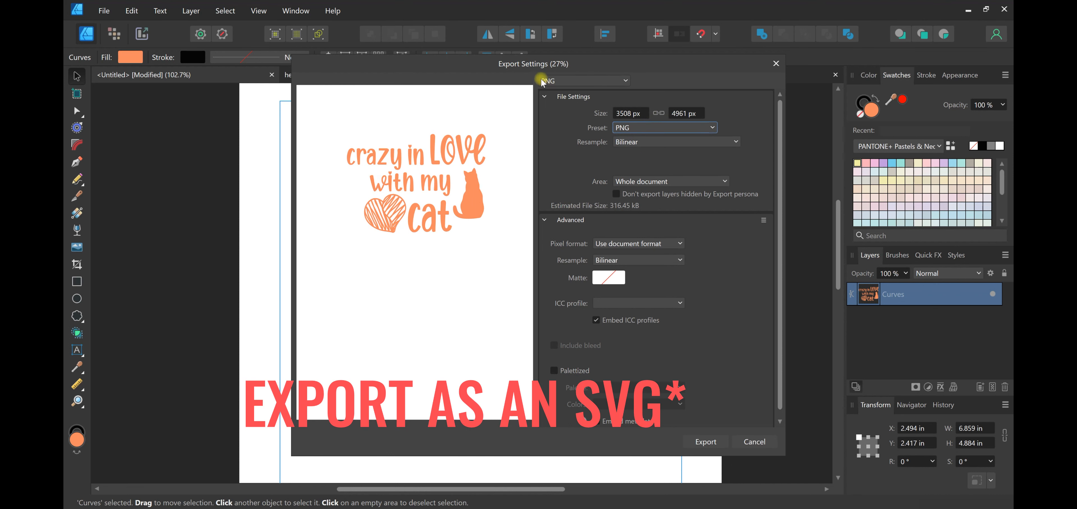
left_click(548, 81)
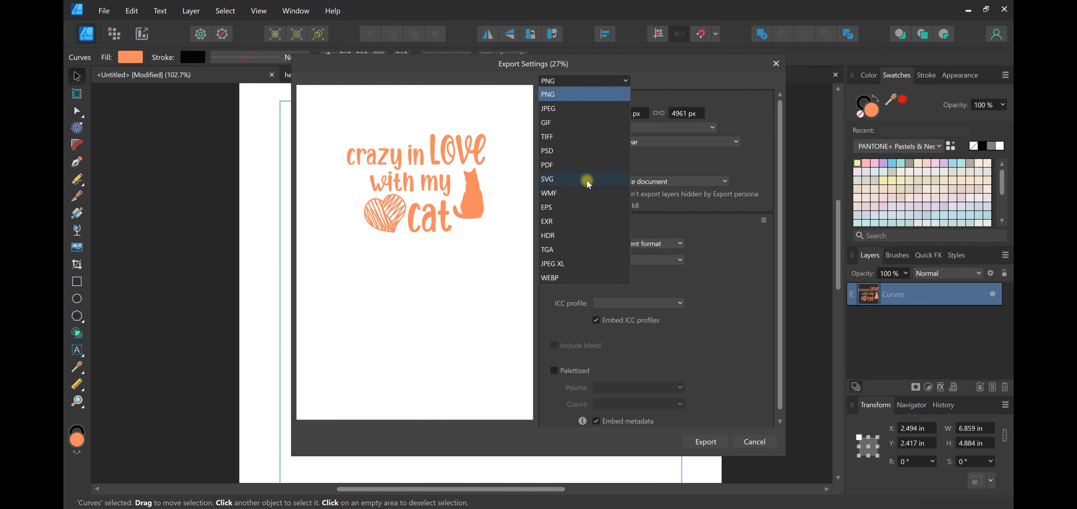
left_click(551, 179)
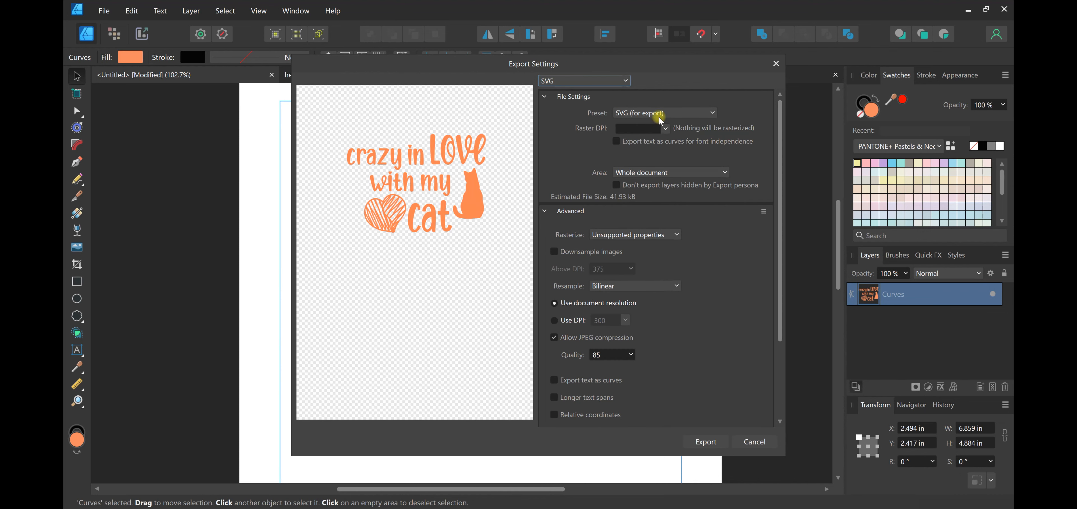
Set the export preset to SVG (digital - high quality) and the export area to Selection Only
left_click(659, 114)
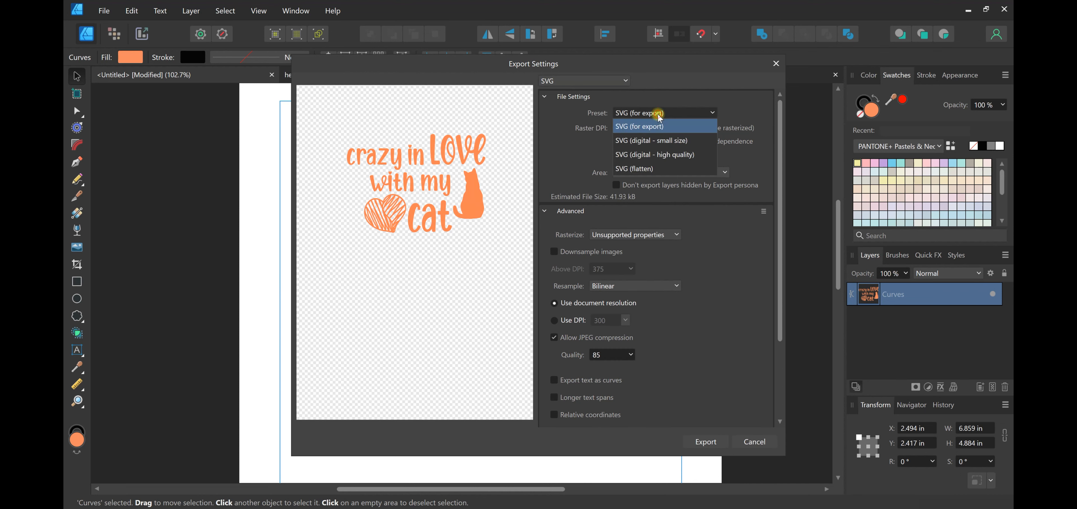
left_click(662, 156)
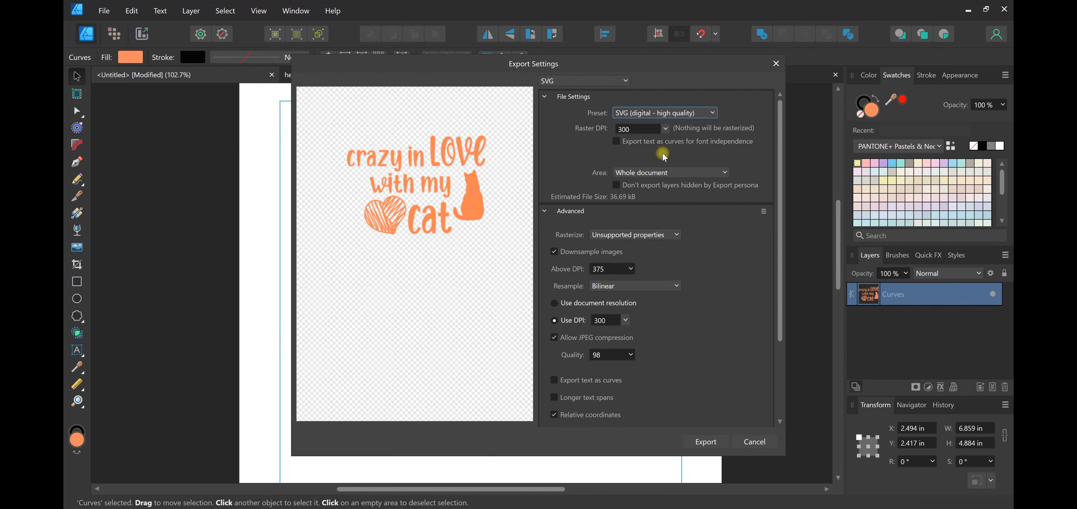
left_click(651, 173)
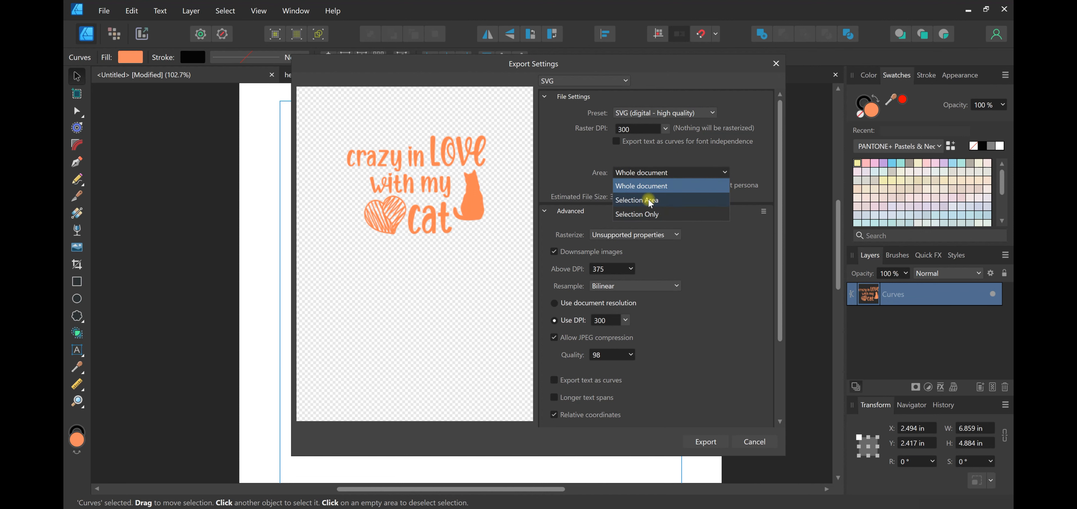
left_click(719, 66)
left_click_drag(594, 67, 629, 112)
left_click(731, 216)
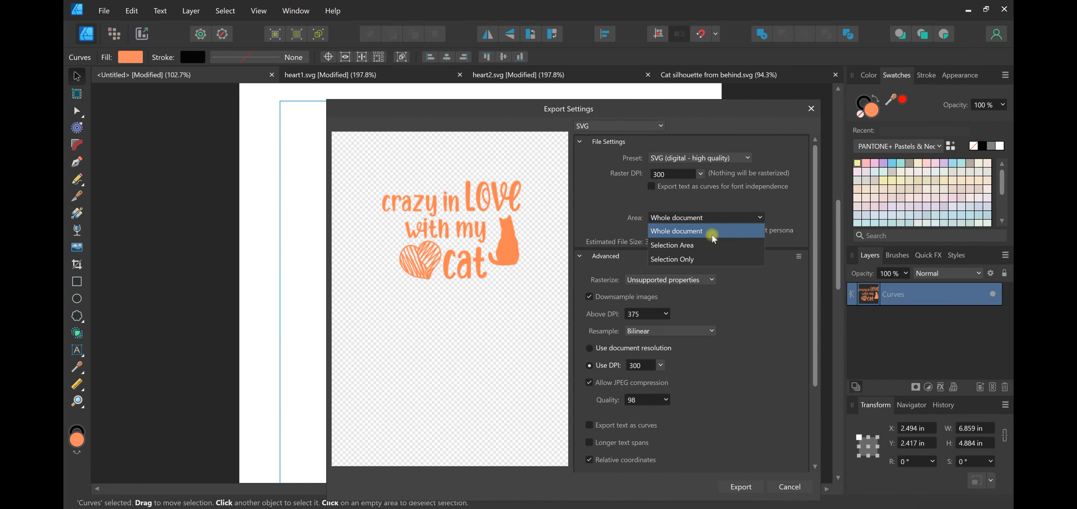
left_click(706, 257)
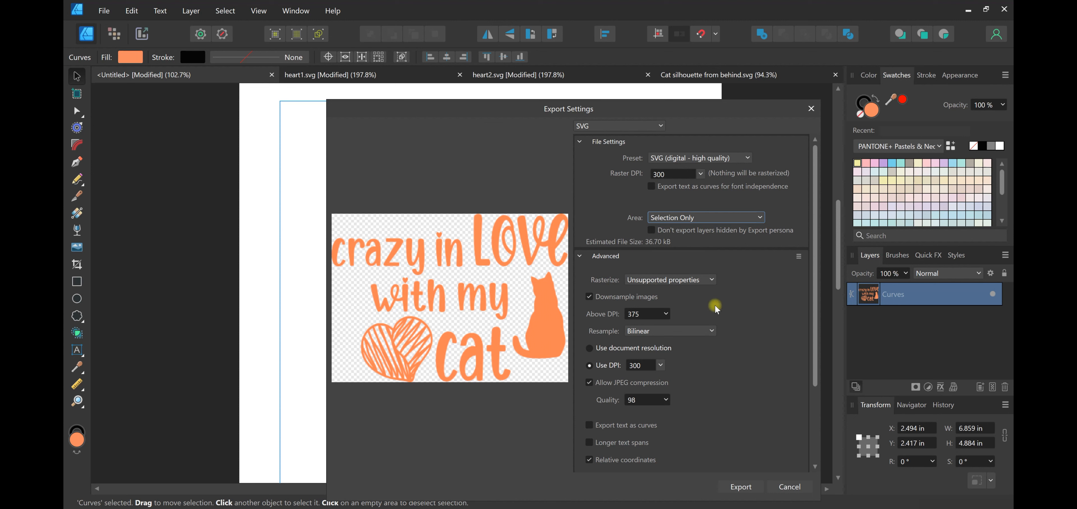
Check the remaining export options, export the design, and save it to the Desktop as Untitled.svg
scroll(733, 297, "down", 2)
scroll(742, 295, "up", 2)
scroll(748, 293, "down", 3)
scroll(752, 354, "up", 3)
left_click(727, 487)
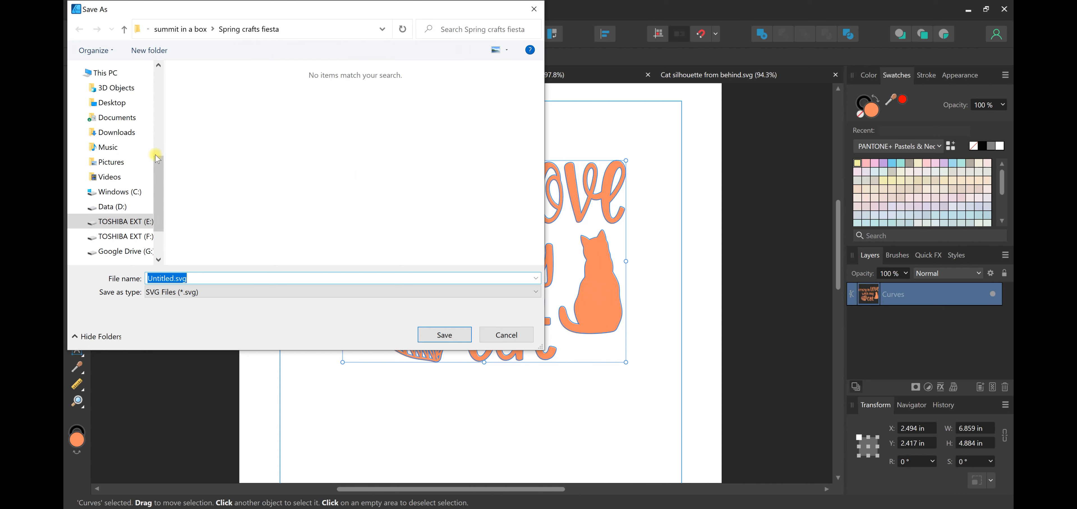
left_click_drag(161, 158, 125, 140)
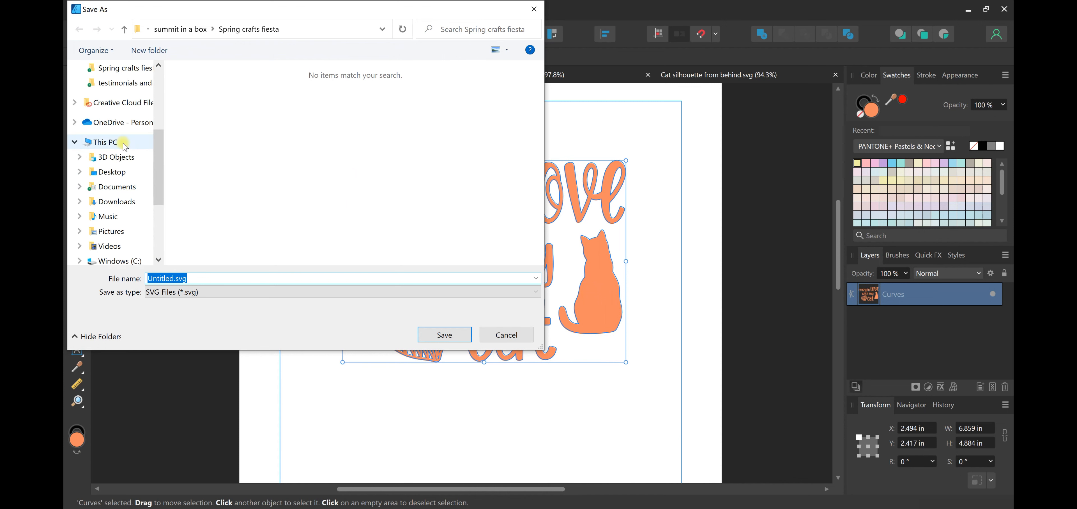
left_click(133, 173)
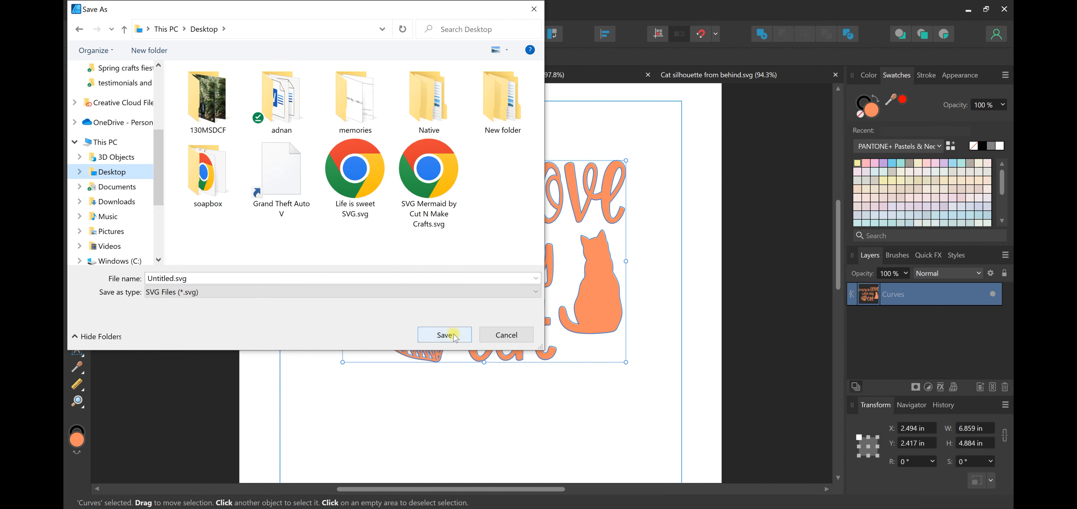
left_click(444, 334)
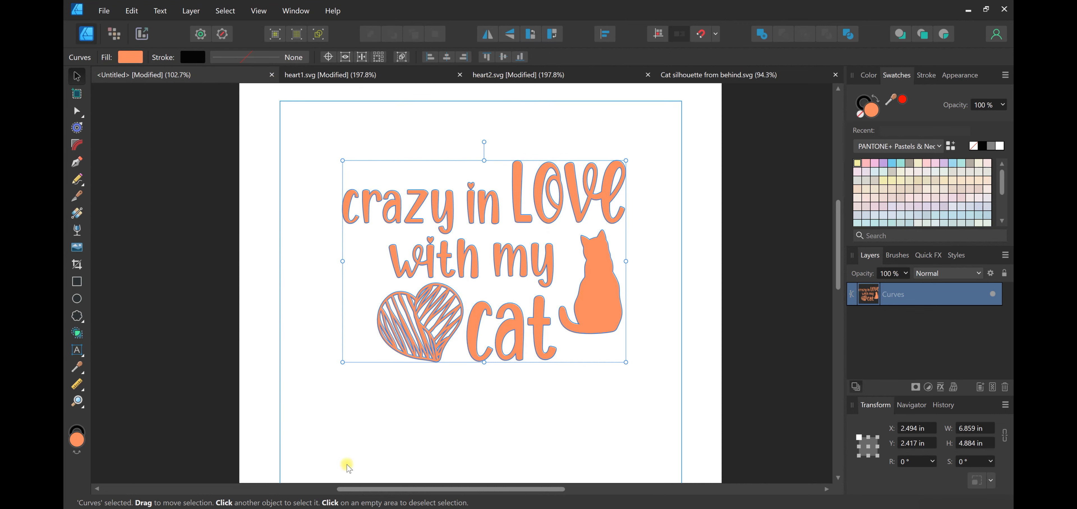
Switch to Cricut Design Space, enlarge the uploaded design to about 6.8 in wide, and place it near the middle of the visible canvas
key("super")
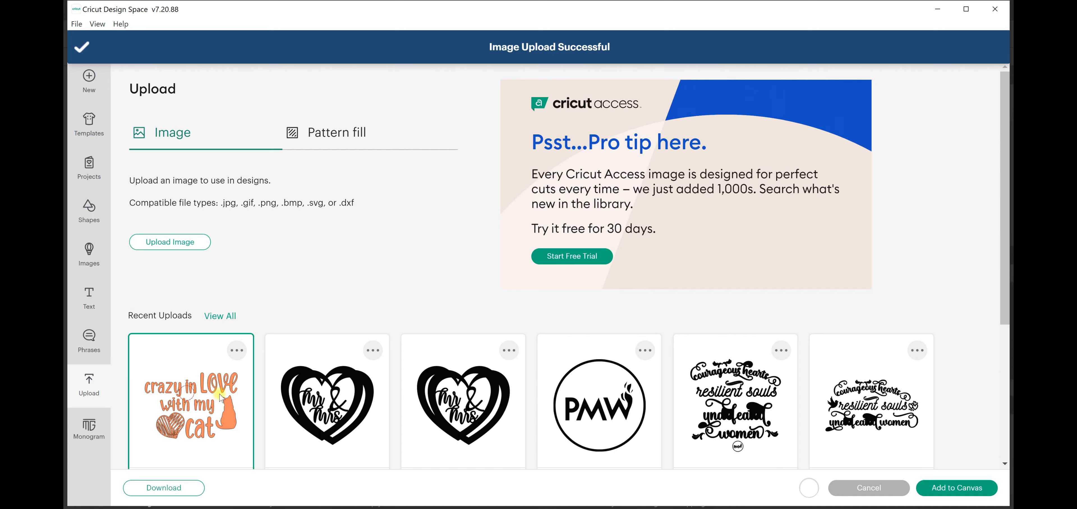
left_click(968, 487)
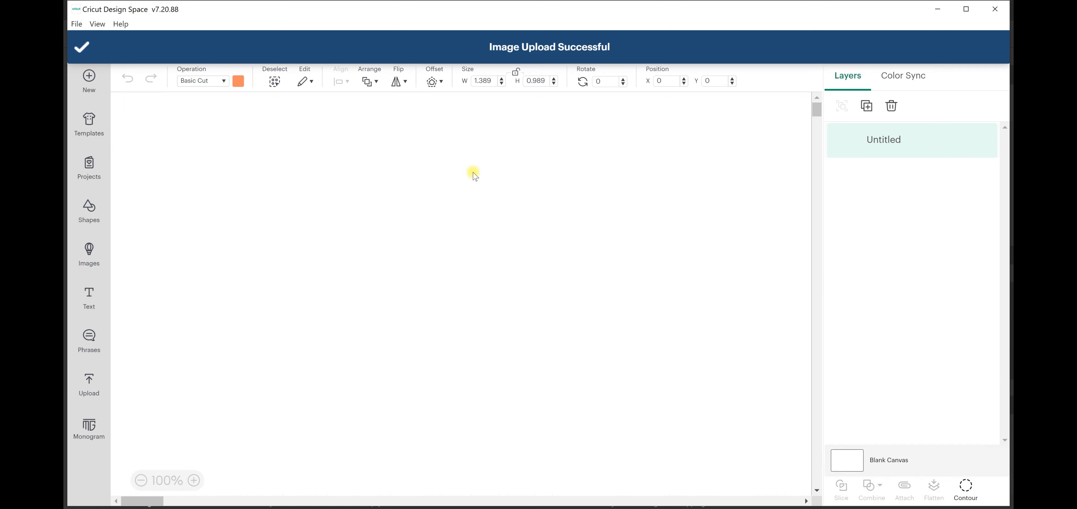
left_click_drag(211, 174, 416, 318)
left_click_drag(395, 271, 500, 333)
left_click_drag(519, 380, 553, 404)
left_click_drag(527, 353, 602, 340)
left_click(692, 318)
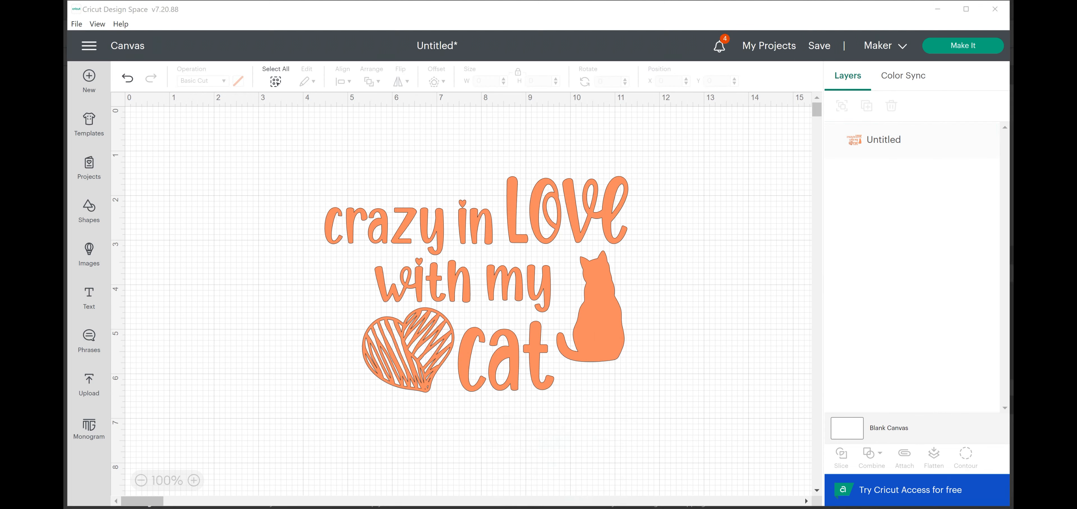
Switch to the browser, open Creative Fabrica's The Craft Club page, and look through its benefits and Craft Vault designs
left_click(566, 508)
right_click(566, 507)
left_click(559, 122)
scroll(560, 122, "up", 5)
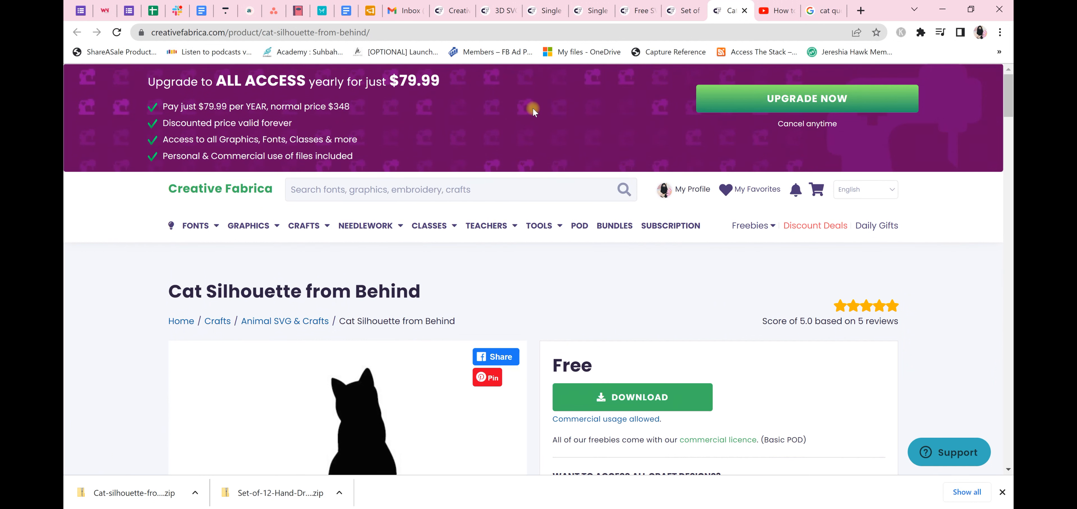
mouse_move(307, 228)
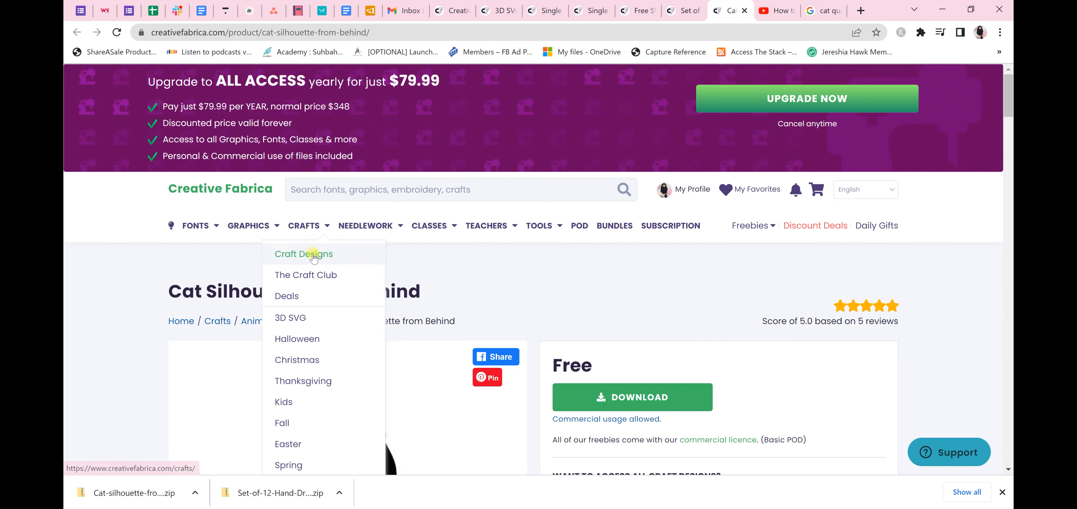
left_click(321, 275)
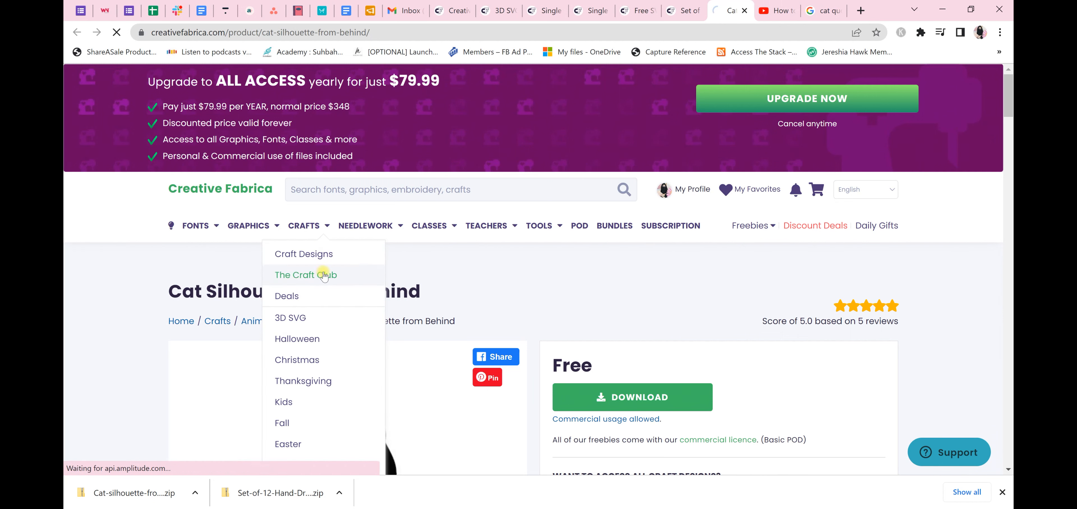
scroll(633, 238, "down", 10)
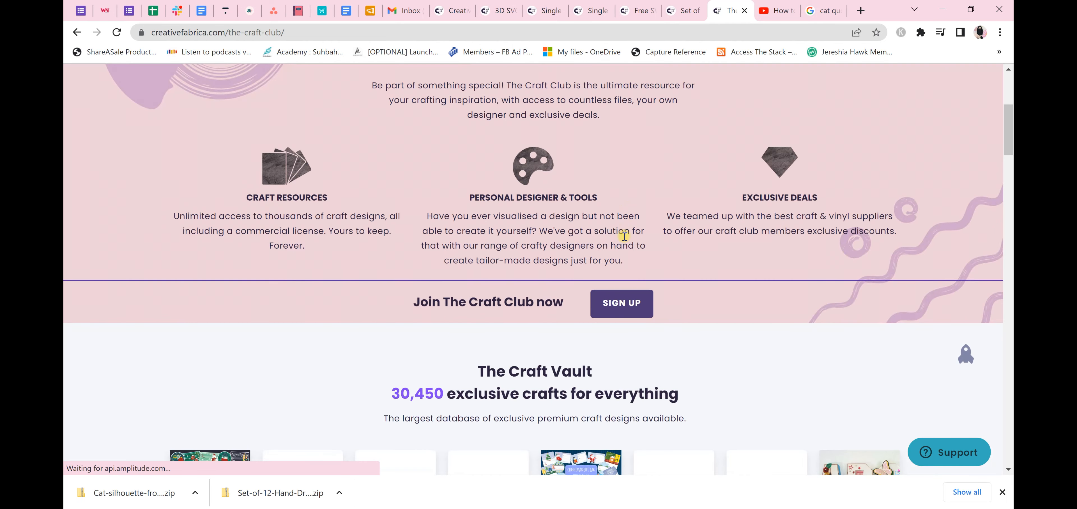
scroll(632, 237, "down", 3)
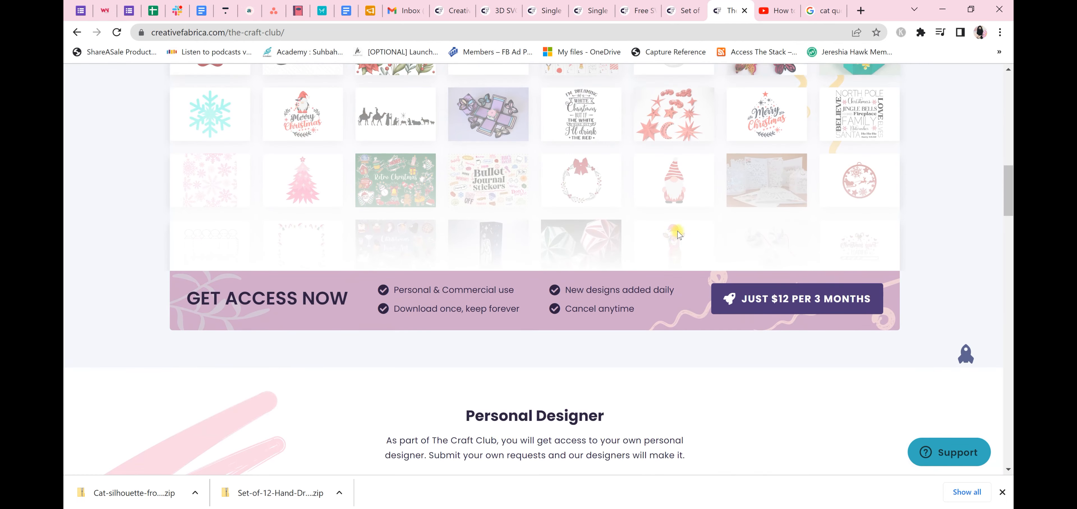
scroll(660, 229, "up", 12)
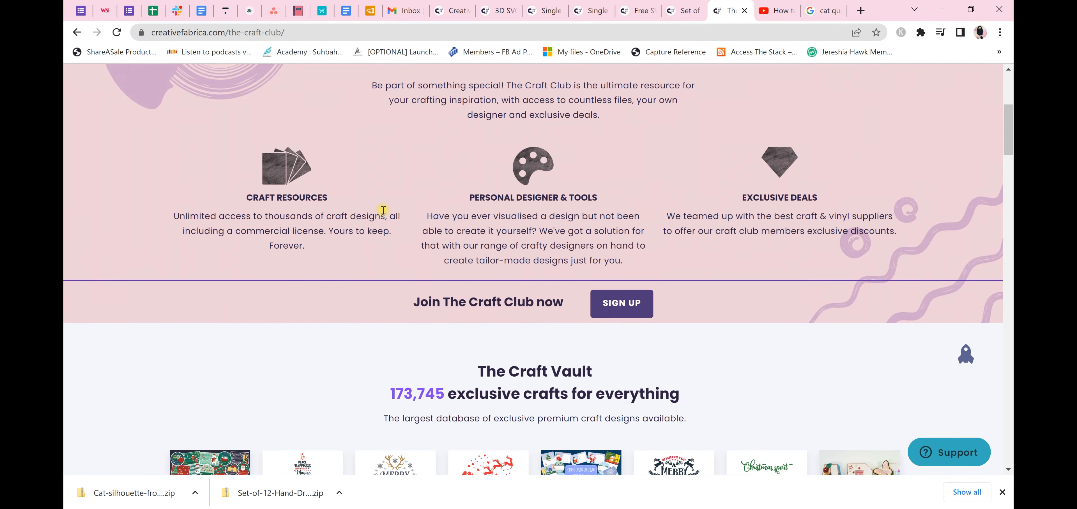
scroll(381, 186, "up", 6)
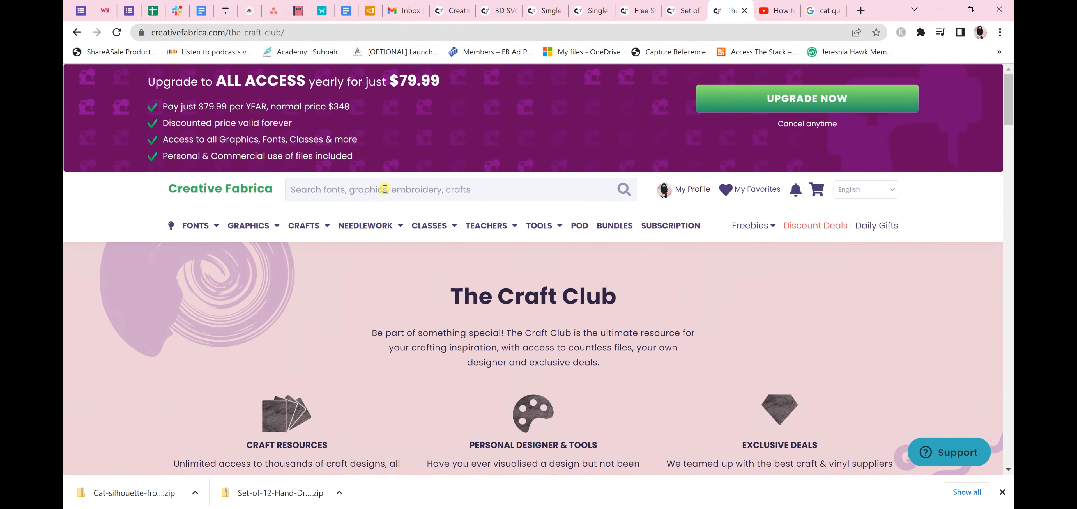
Go to the Creative Fabrica home page and browse the featured fonts, bundles and graphics
mouse_move(204, 234)
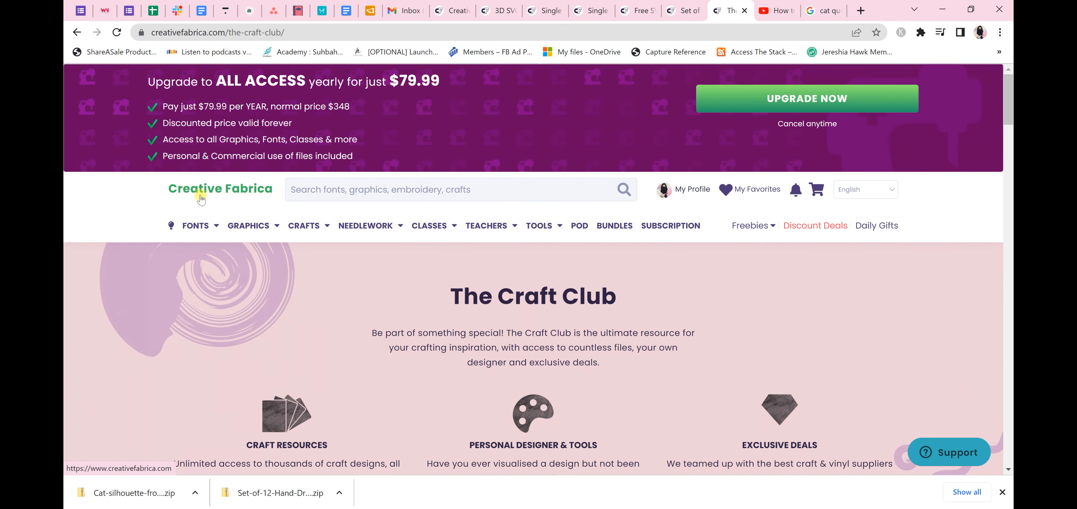
left_click(210, 195)
scroll(217, 176, "down", 10)
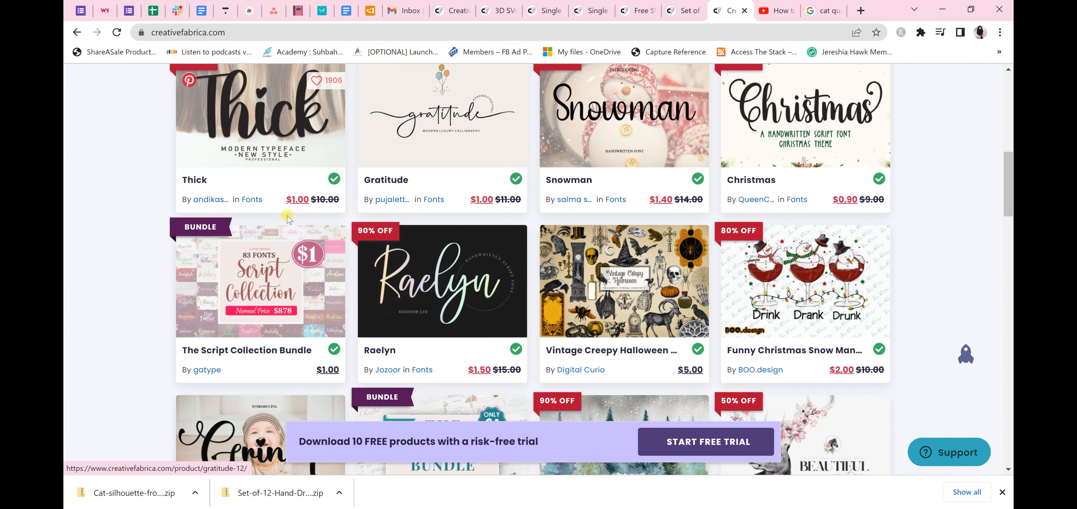
Look through the fonts, graphics, bundles and craft designs in the personal recommendations on the Creative Fabrica home page
scroll(226, 233, "up", 1)
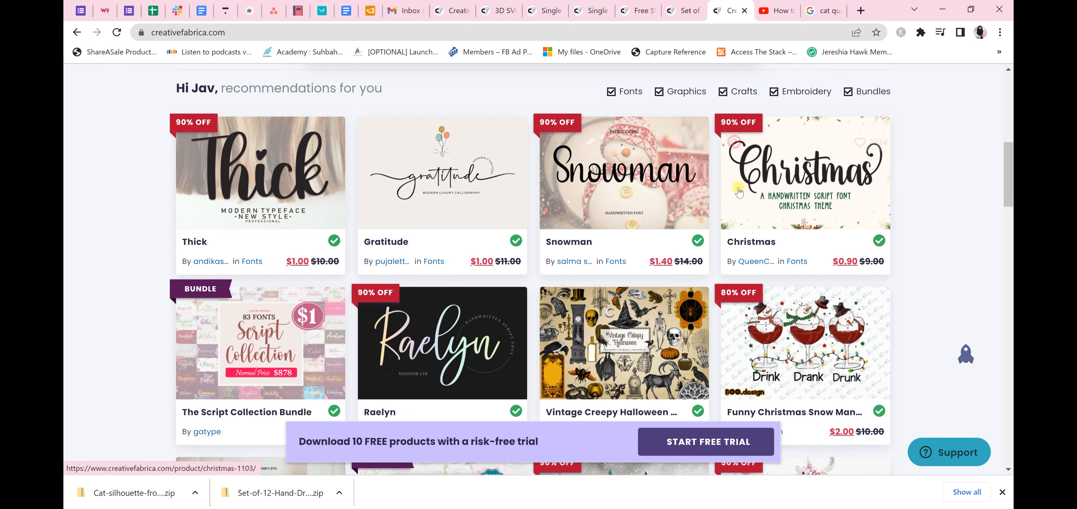
scroll(741, 210, "down", 1)
scroll(741, 210, "down", 2)
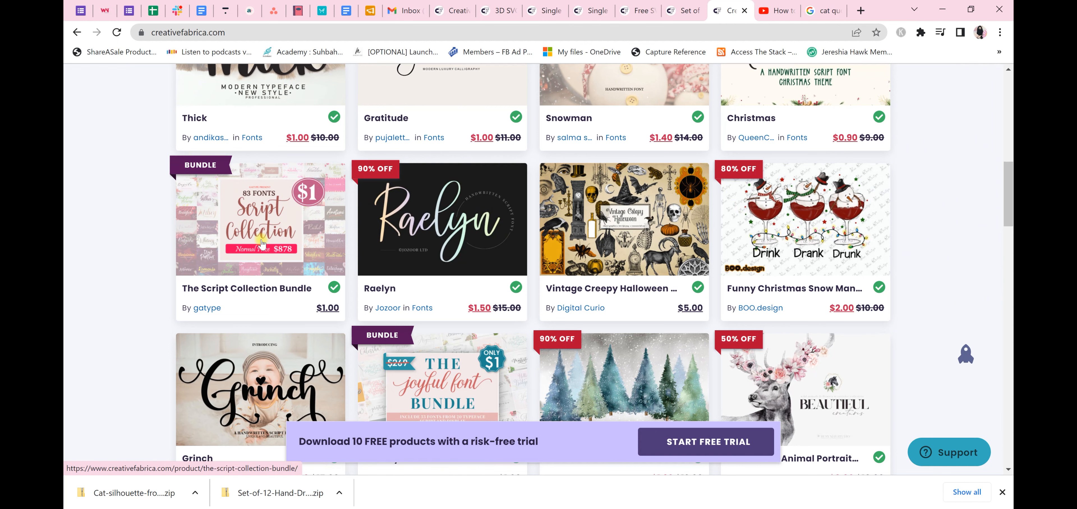
scroll(263, 247, "down", 2)
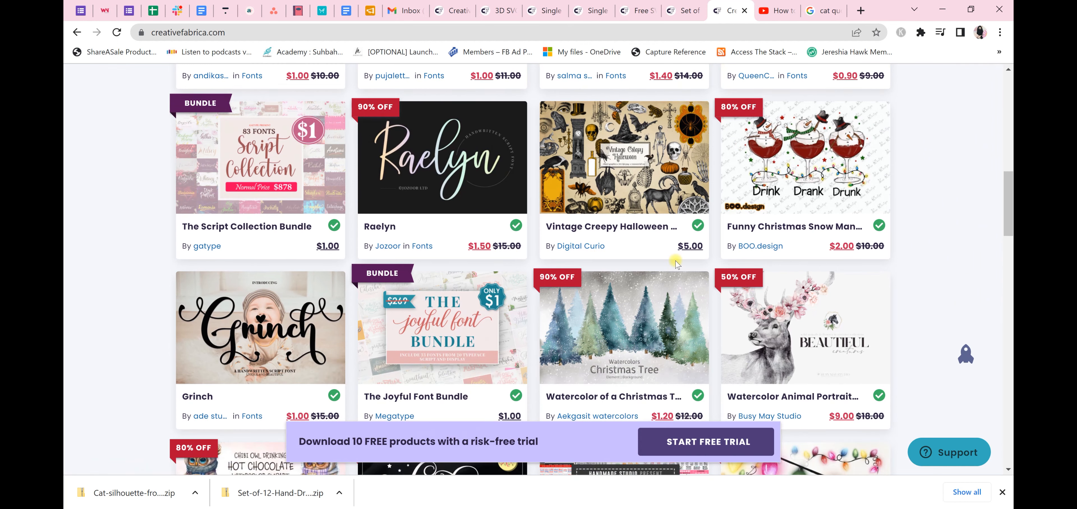
scroll(676, 262, "down", 2)
scroll(679, 251, "down", 1)
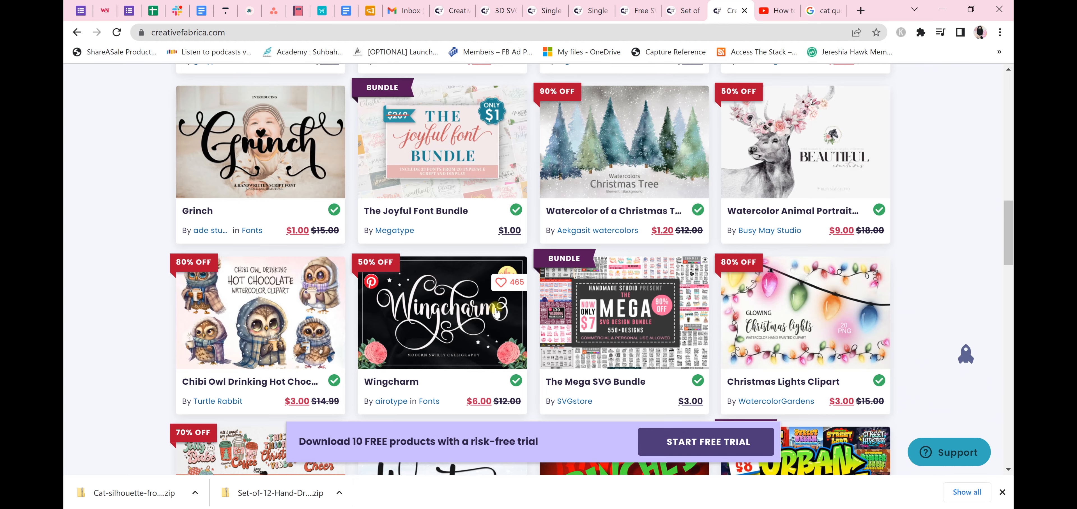
scroll(502, 309, "down", 5)
scroll(505, 306, "down", 4)
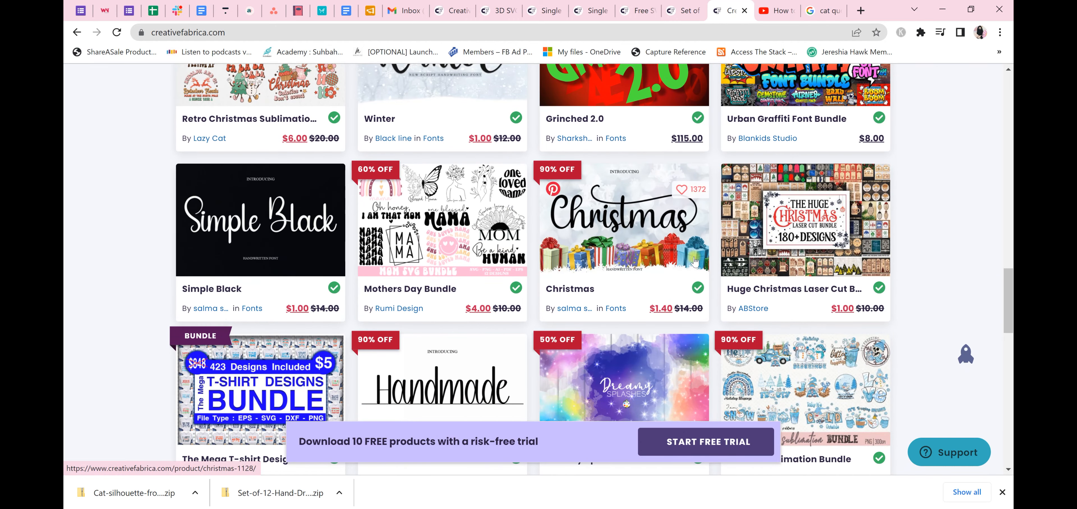
scroll(472, 223, "down", 4)
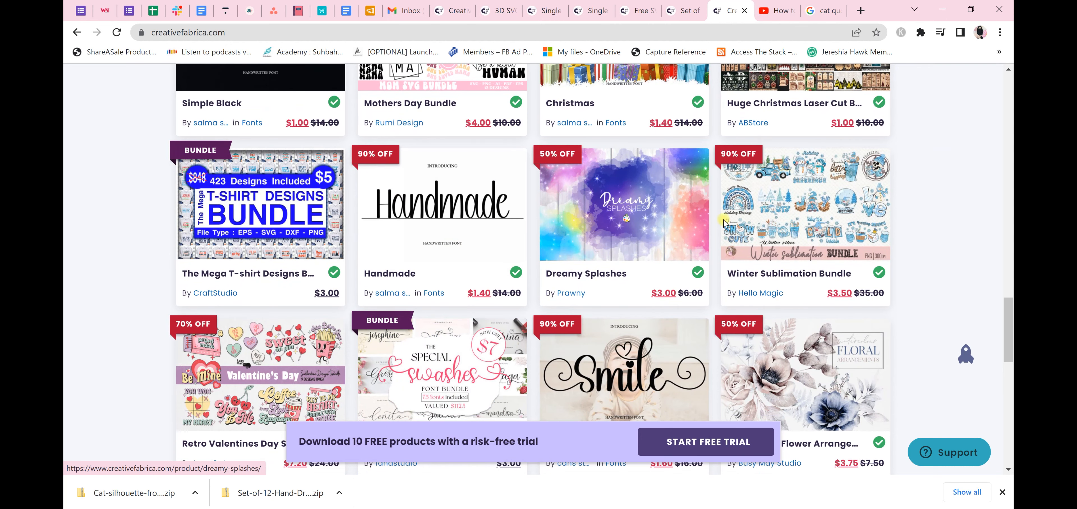
scroll(787, 230, "down", 3)
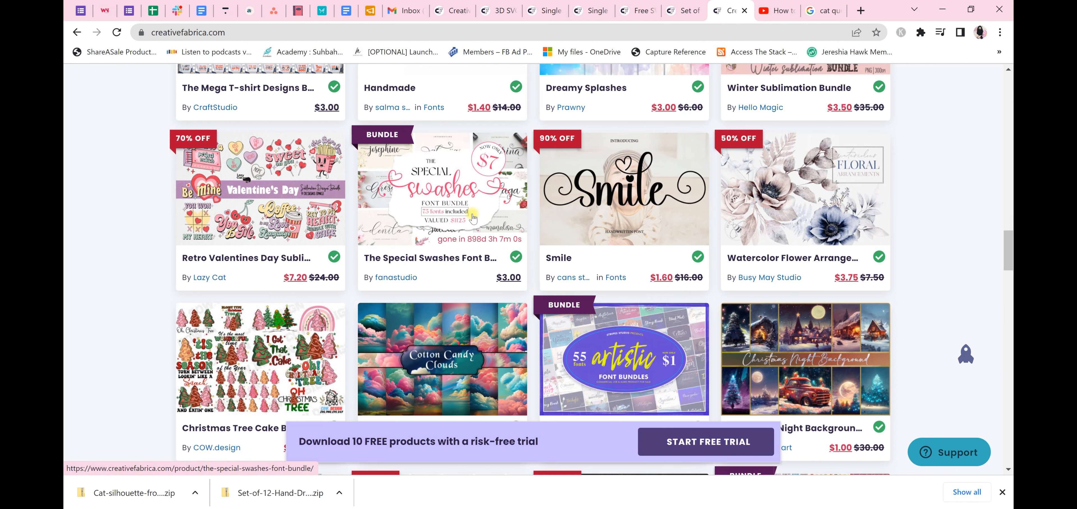
scroll(614, 264, "down", 1)
scroll(611, 262, "down", 1)
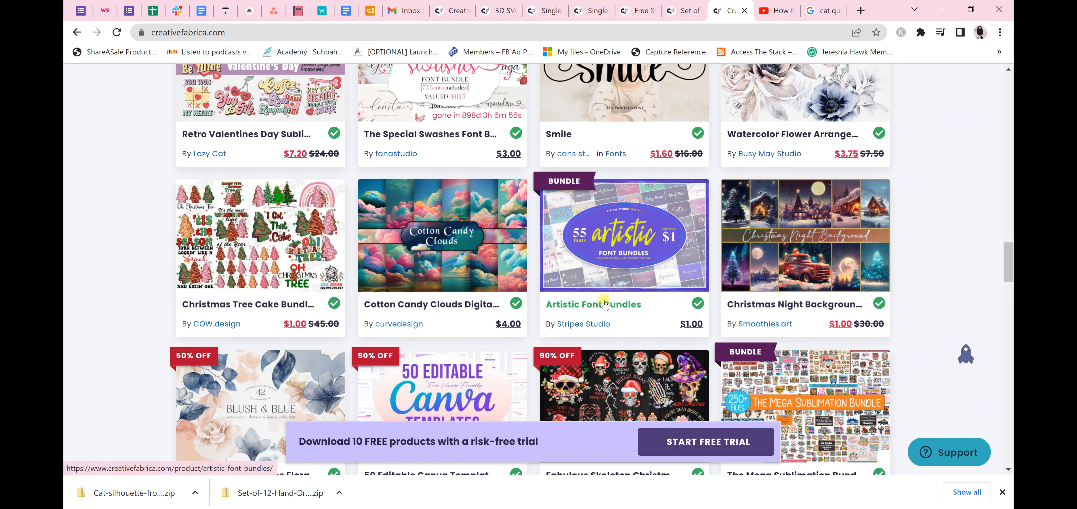
scroll(925, 282, "down", 3)
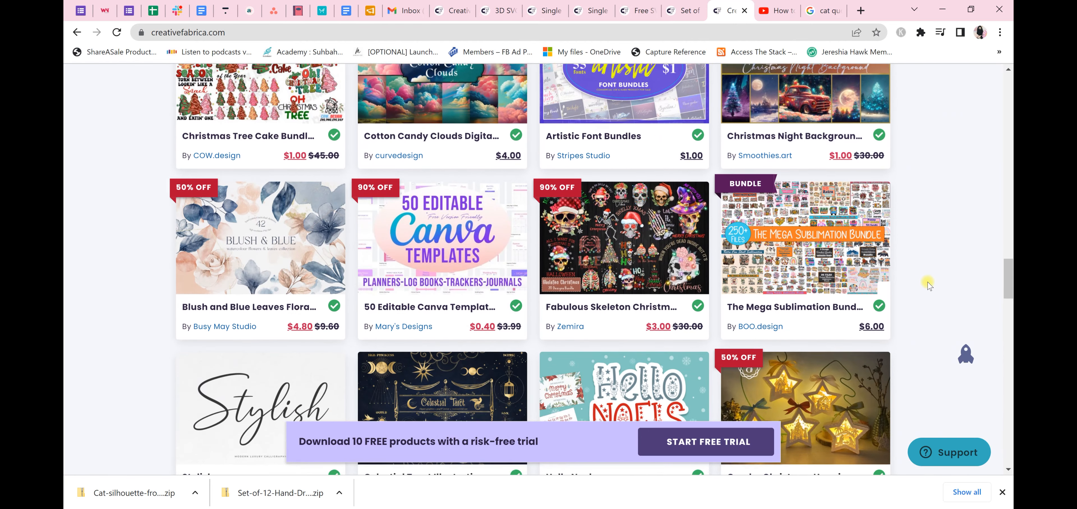
scroll(925, 269, "down", 3)
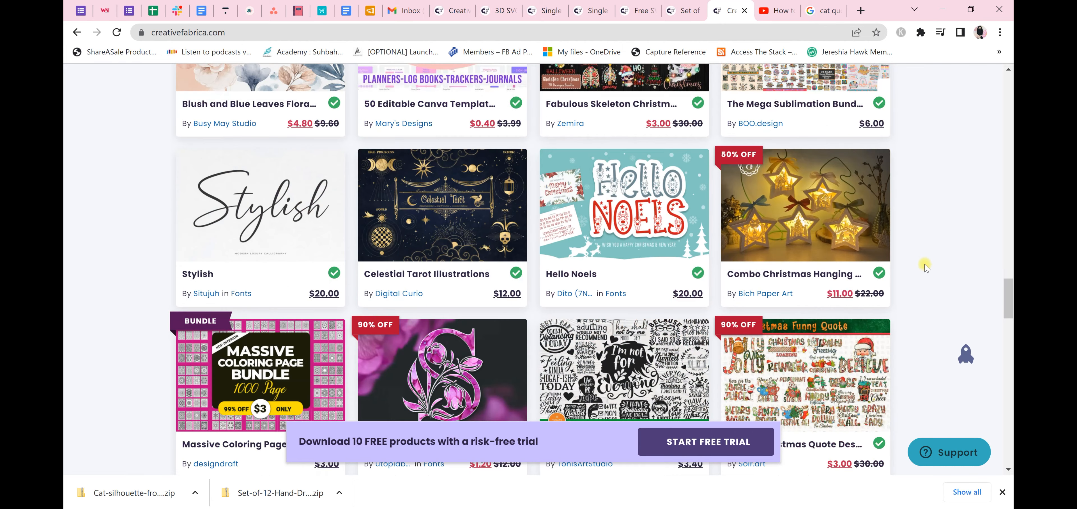
scroll(925, 266, "down", 1)
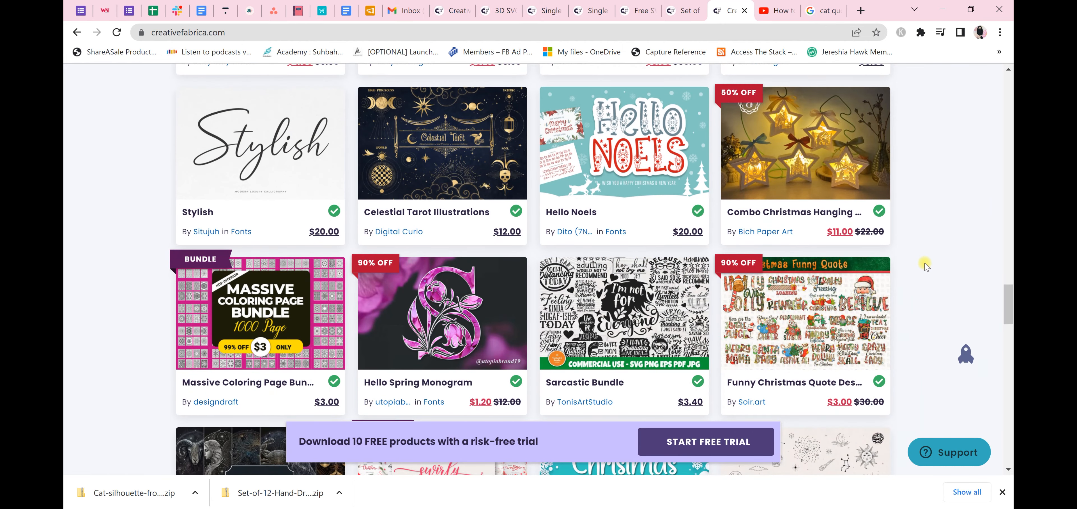
scroll(925, 266, "down", 1)
scroll(926, 266, "down", 4)
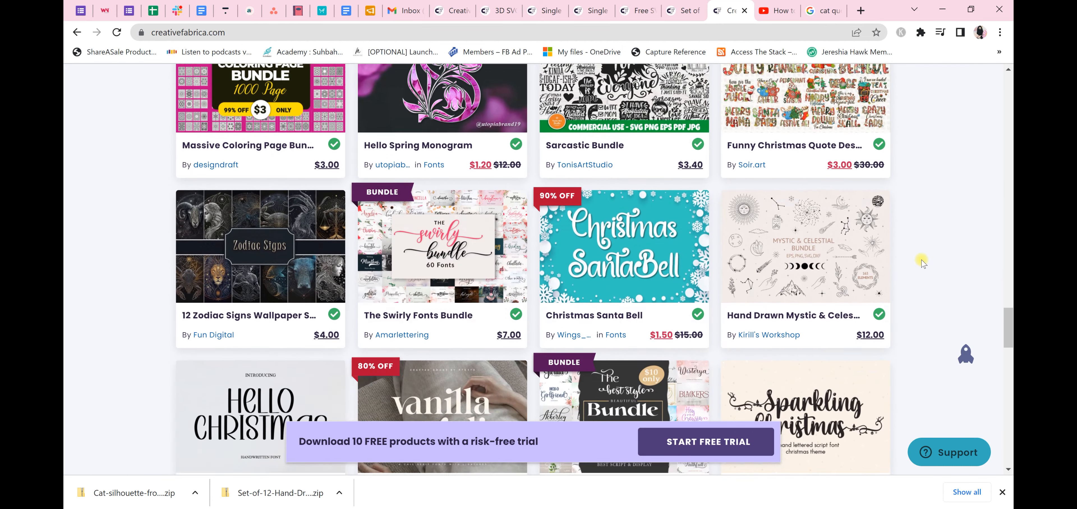
scroll(922, 258, "down", 3)
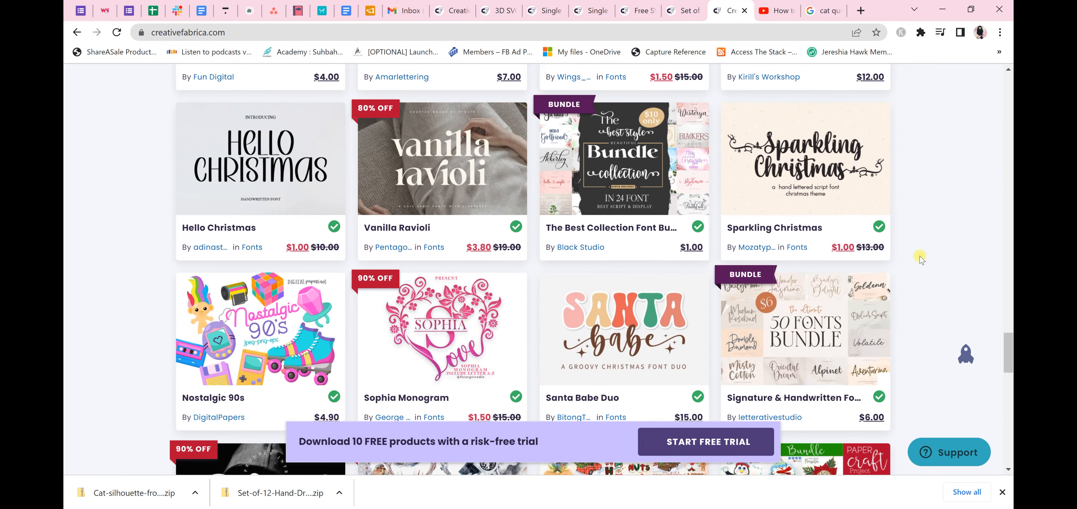
scroll(923, 256, "down", 3)
scroll(922, 256, "down", 5)
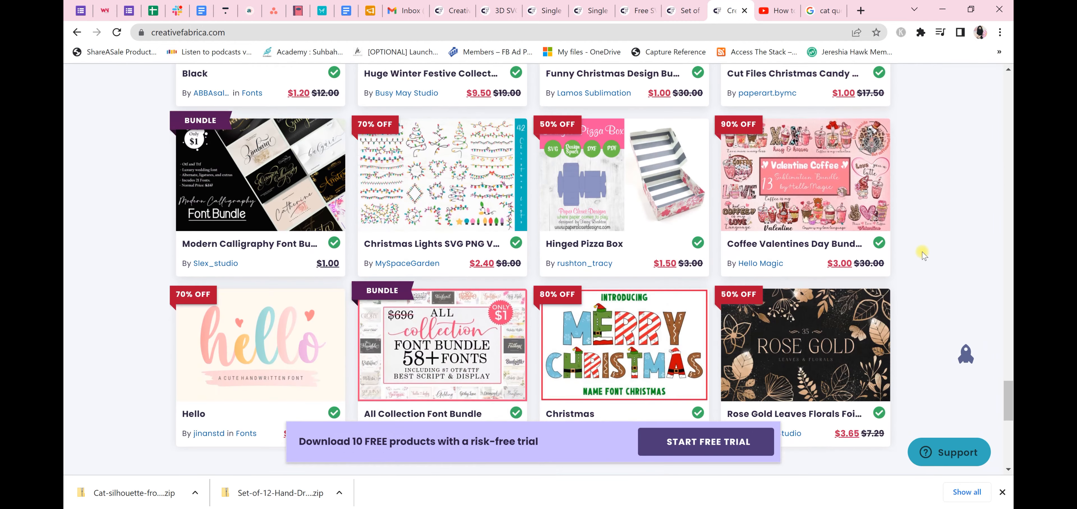
scroll(923, 254, "down", 5)
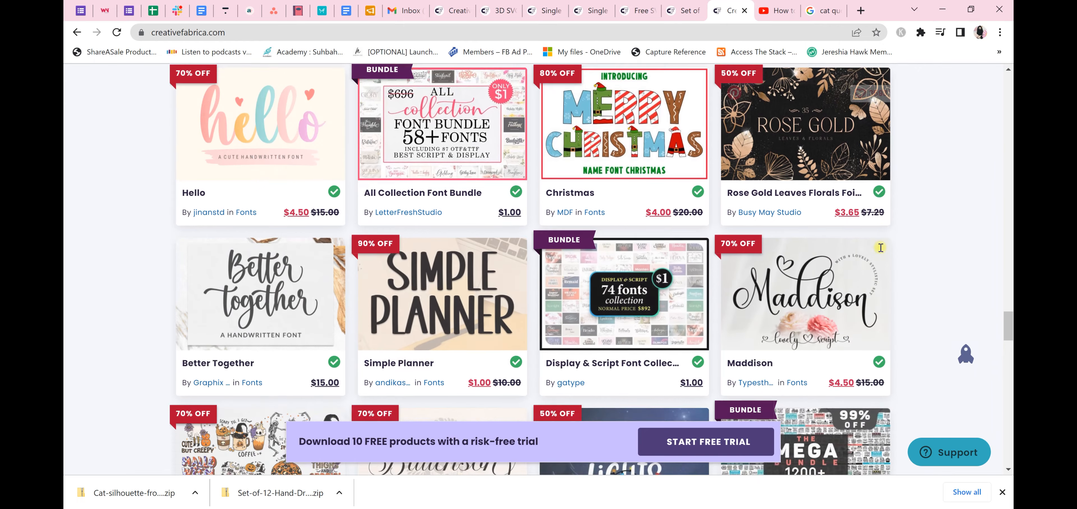
scroll(920, 226, "down", 10)
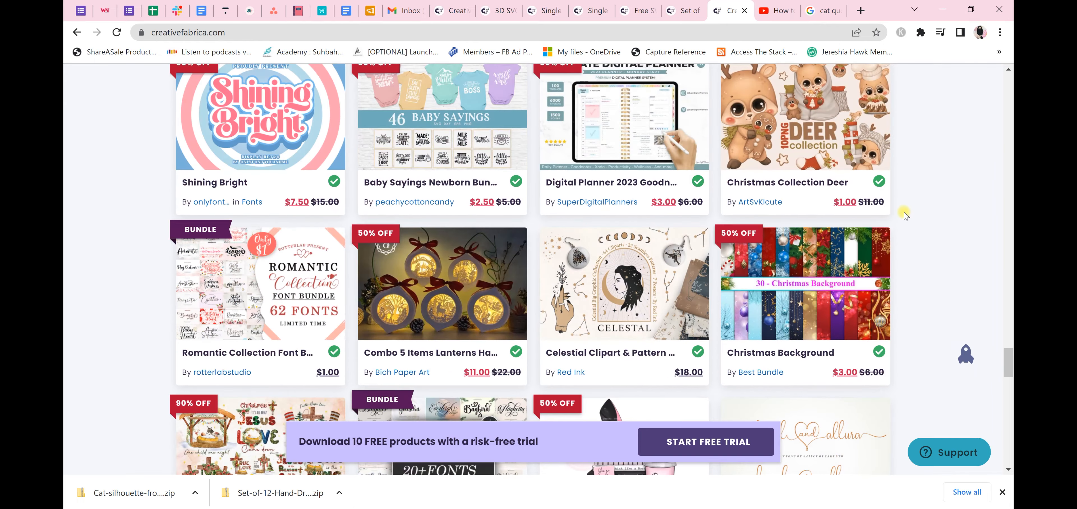
scroll(922, 211, "down", 3)
Search Creative Fabrica for "flower" and look through the flower graphics and fonts in the results
scroll(928, 242, "up", 20)
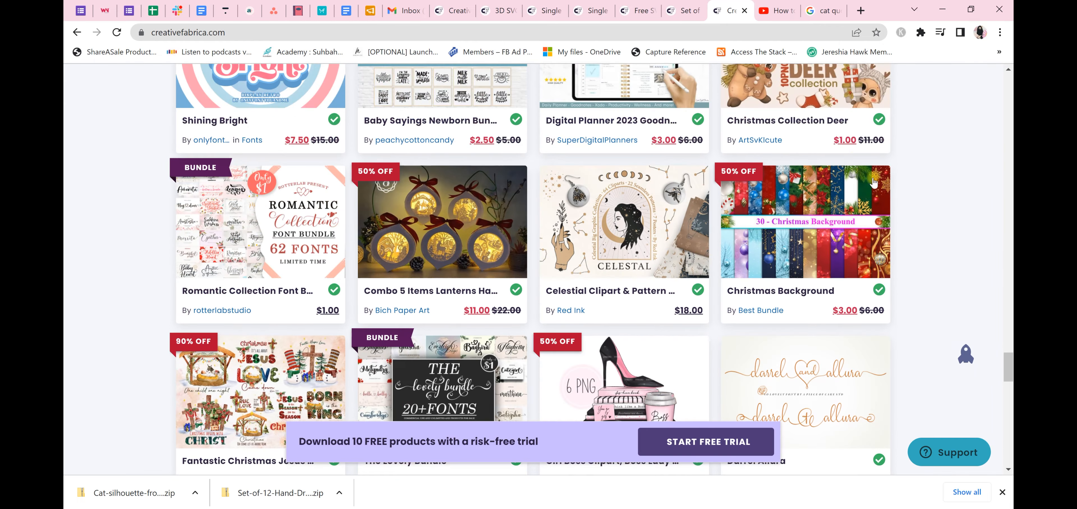
scroll(695, 219, "up", 20)
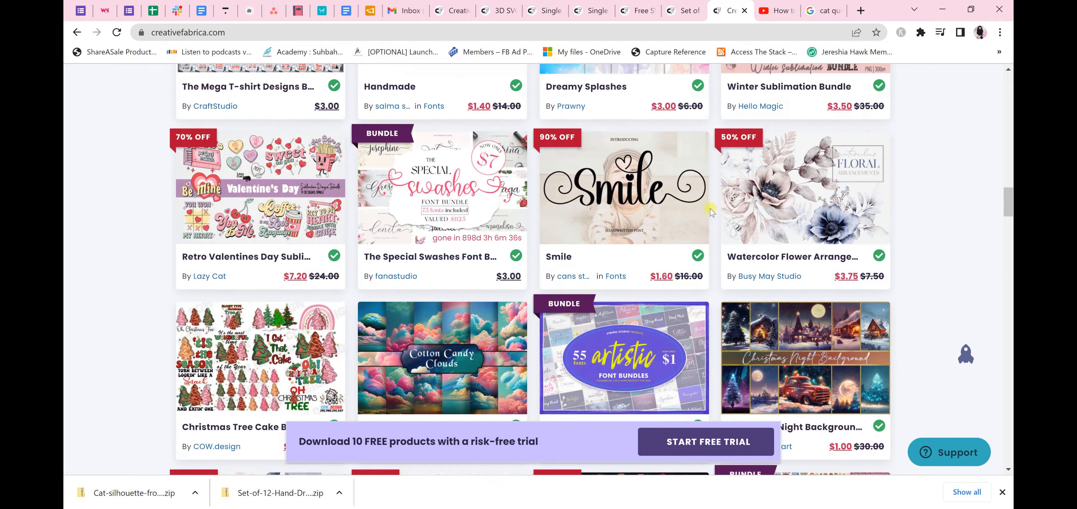
scroll(702, 202, "up", 10)
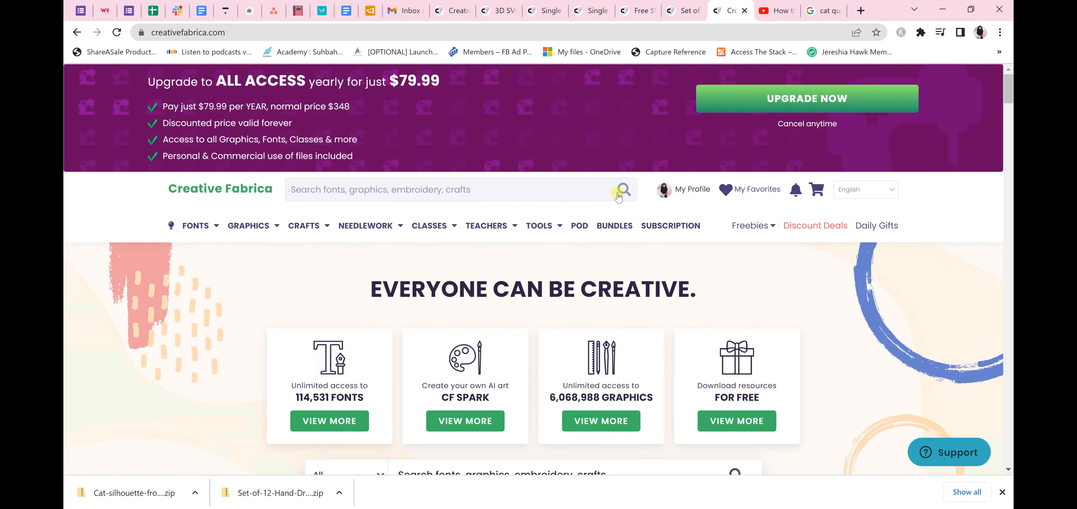
type("flower")
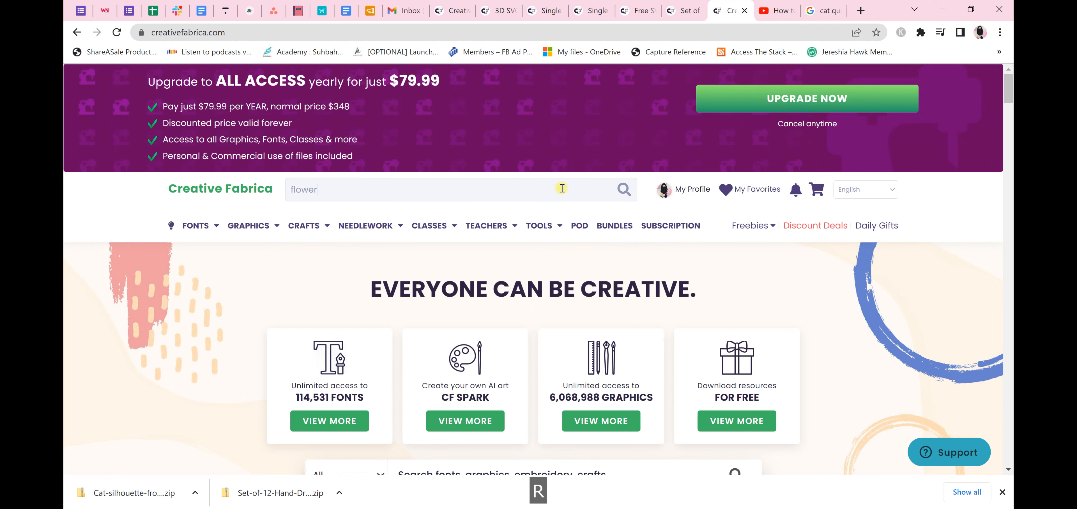
key("Return")
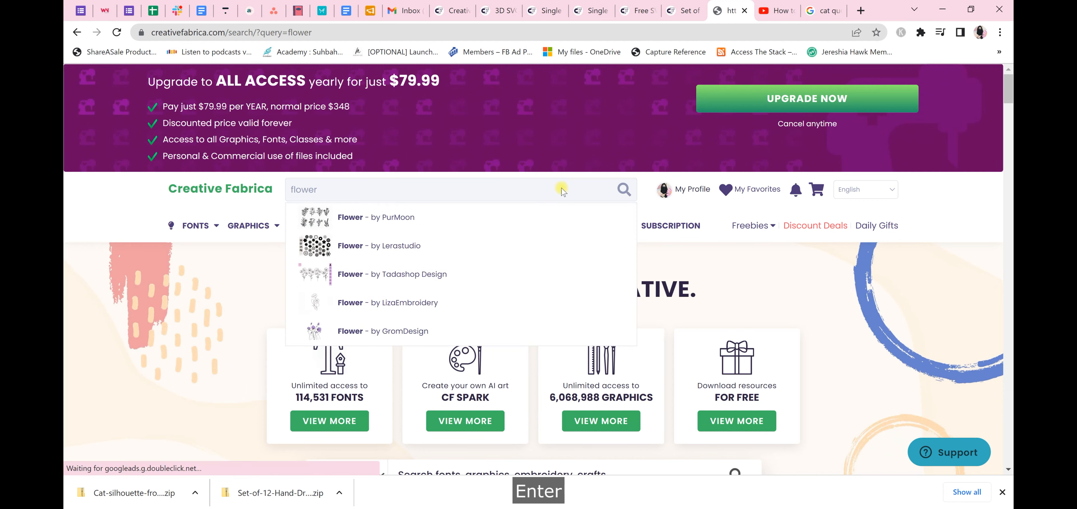
scroll(562, 189, "down", 3)
scroll(562, 189, "down", 5)
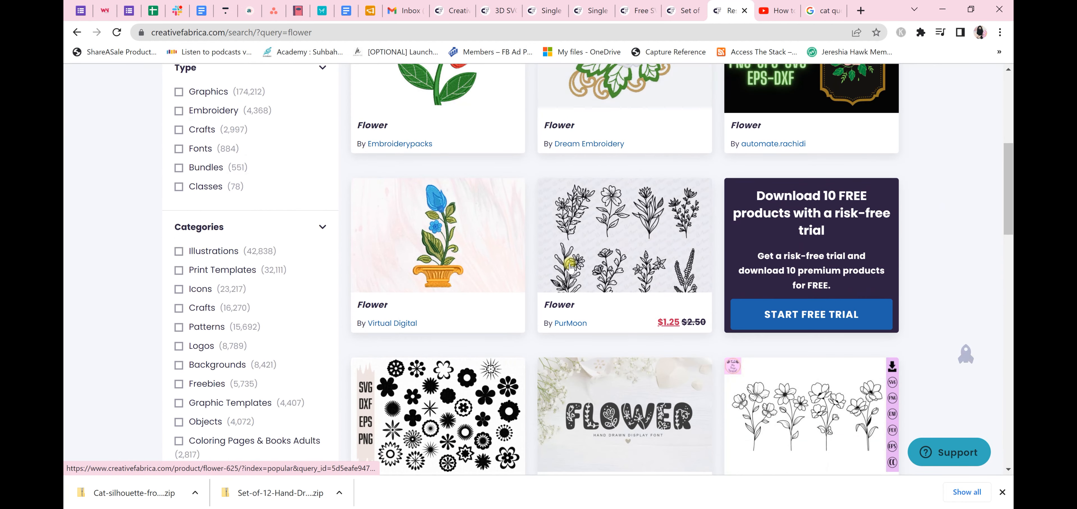
scroll(617, 260, "down", 3)
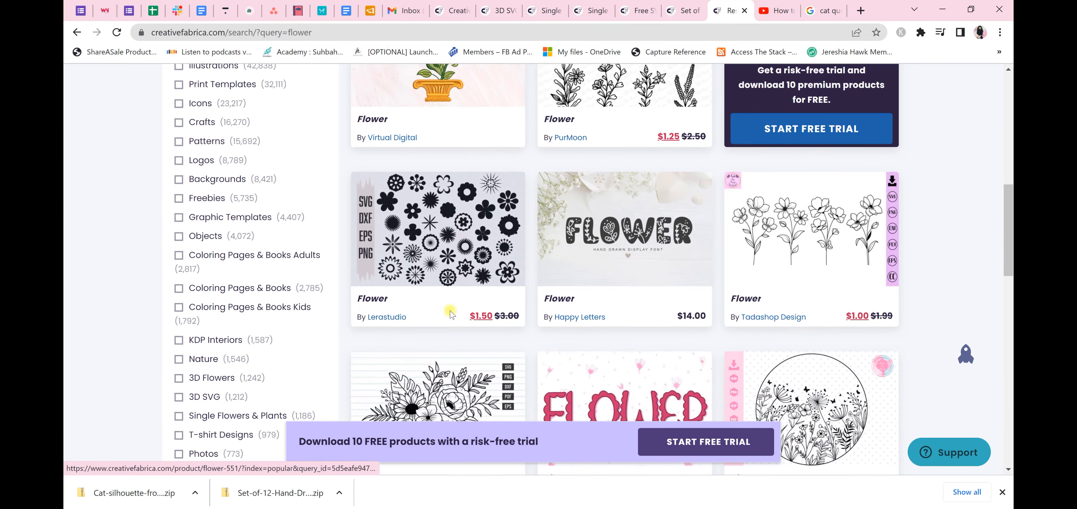
scroll(789, 170, "down", 2)
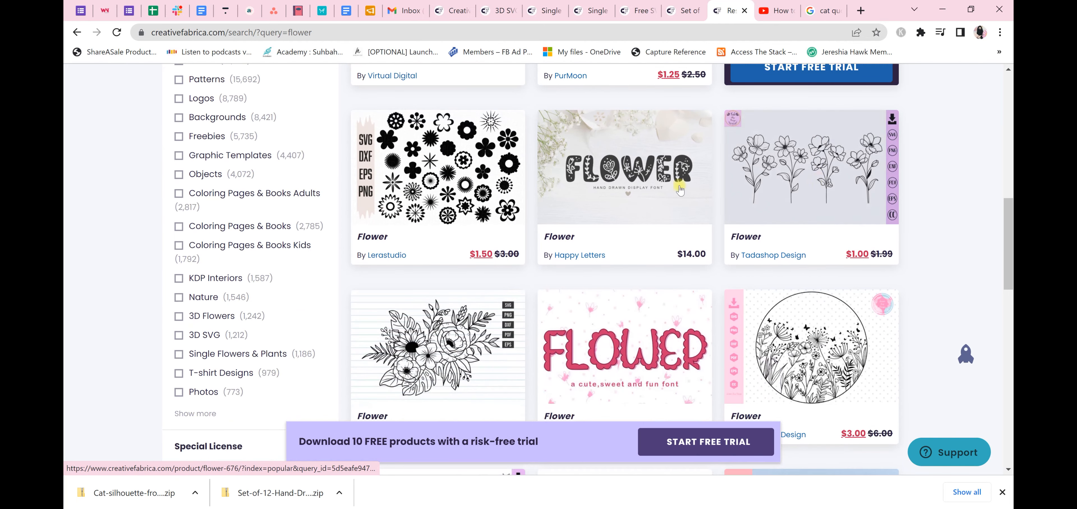
Search Creative Fabrica for "mermaid"
scroll(423, 198, "up", 15)
left_click(423, 183)
type("mermaid")
key("Return")
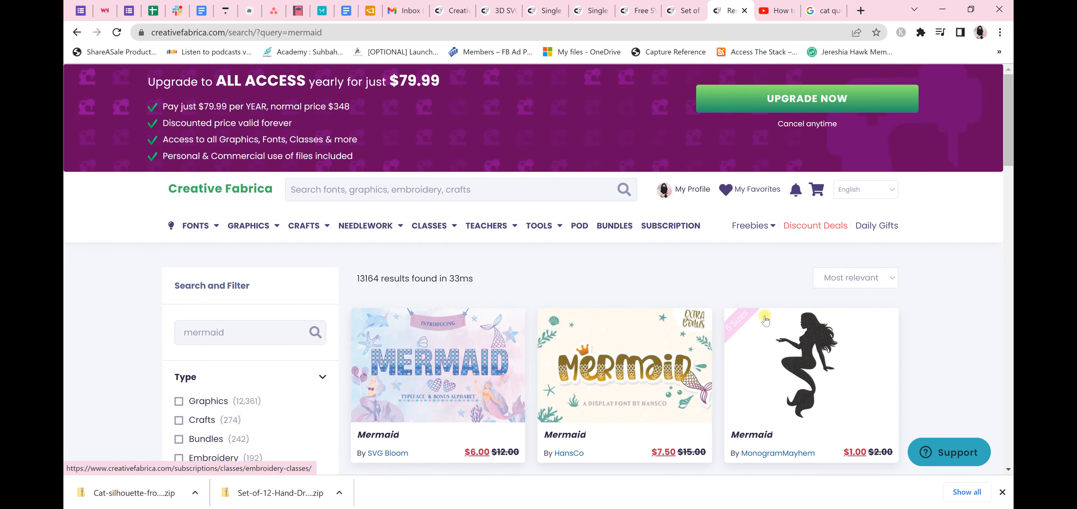
Examine the mermaid silhouettes, fonts, clipart and cut files across the first three pages of search results
scroll(794, 159, "down", 4)
scroll(795, 159, "down", 5)
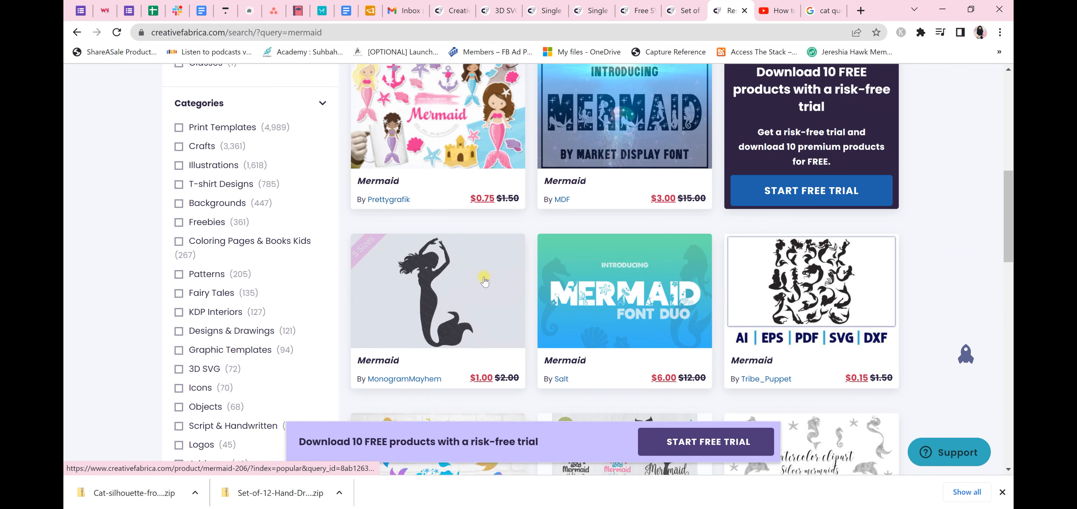
scroll(816, 218, "down", 1)
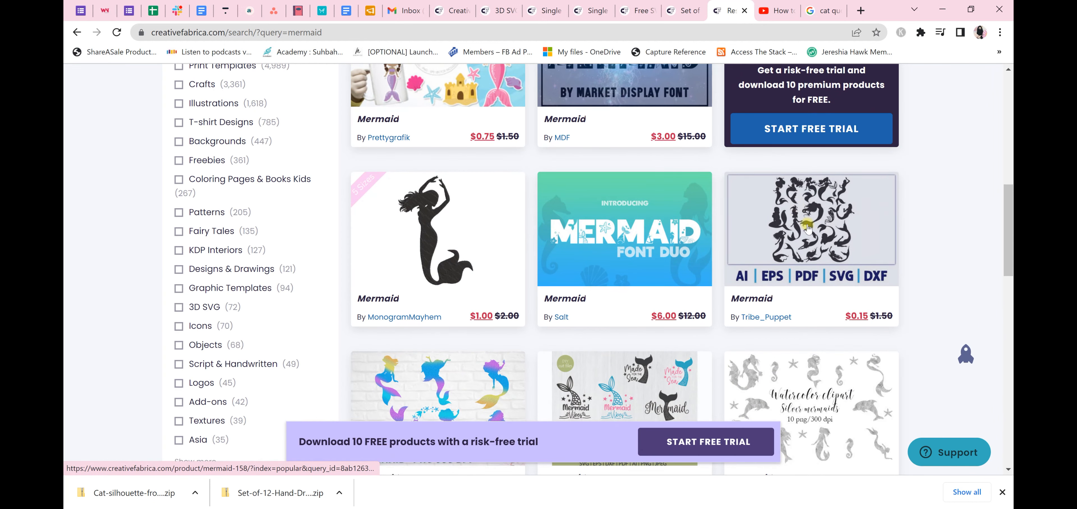
scroll(928, 251, "down", 2)
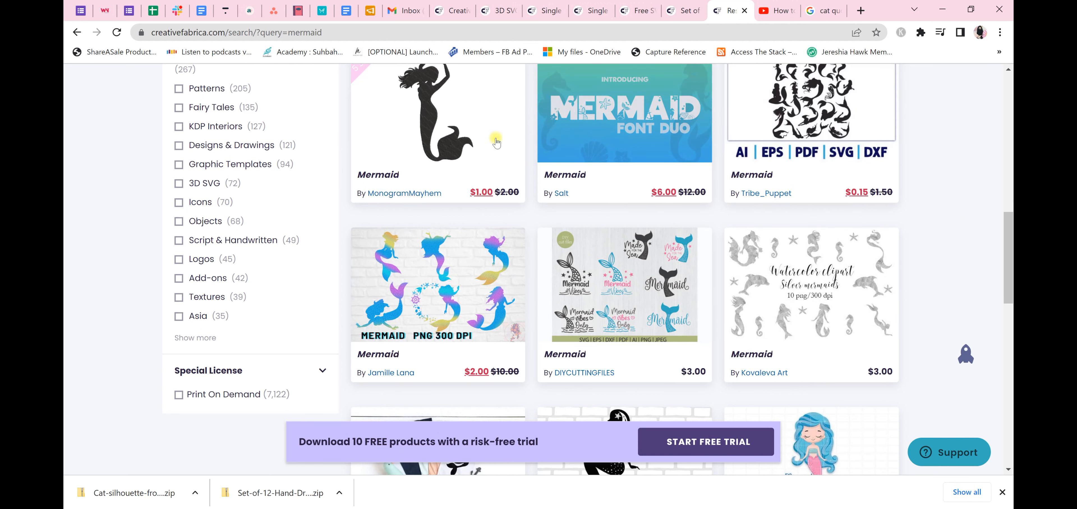
scroll(586, 210, "down", 1)
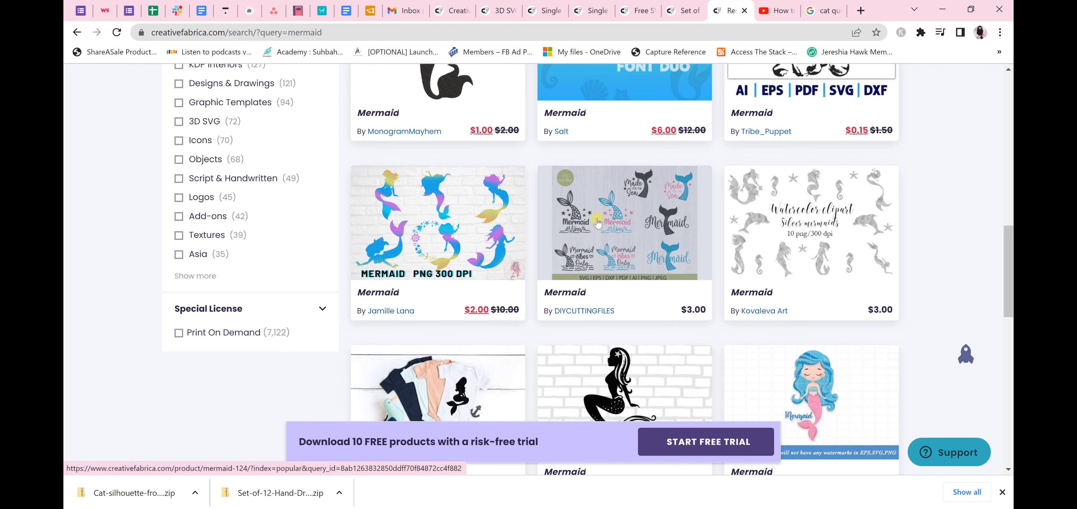
scroll(594, 222, "down", 1)
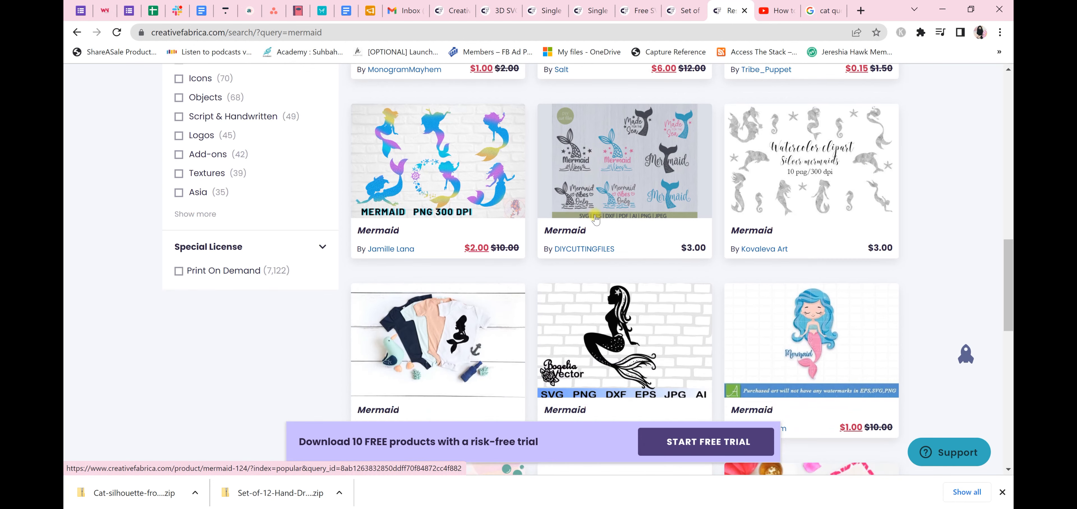
scroll(932, 268, "down", 5)
scroll(932, 269, "down", 5)
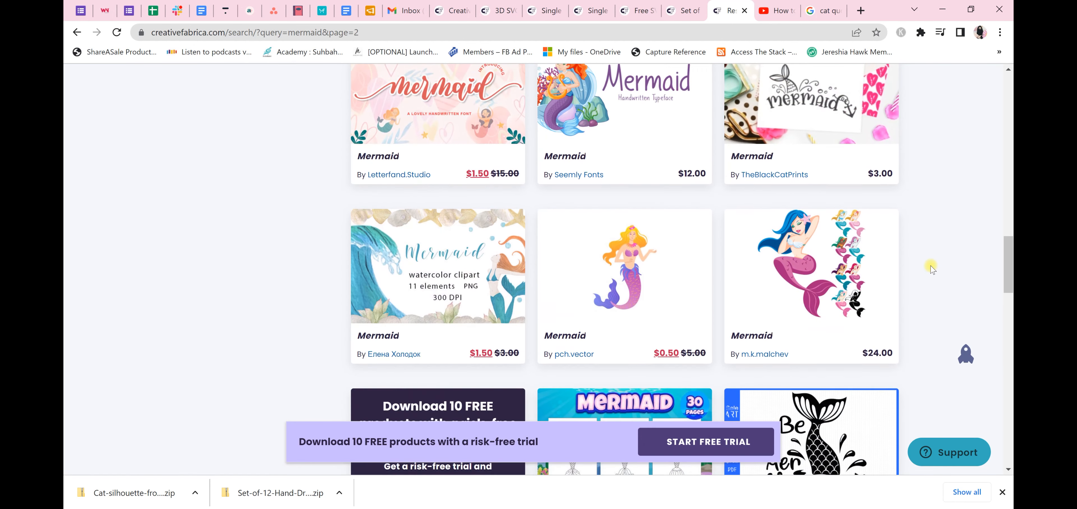
scroll(931, 269, "down", 1)
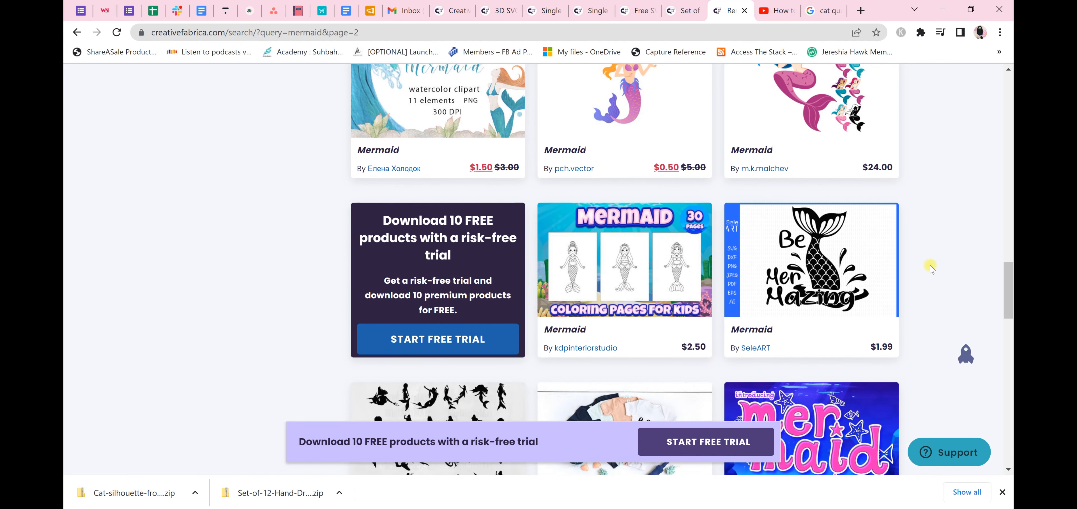
scroll(931, 269, "down", 3)
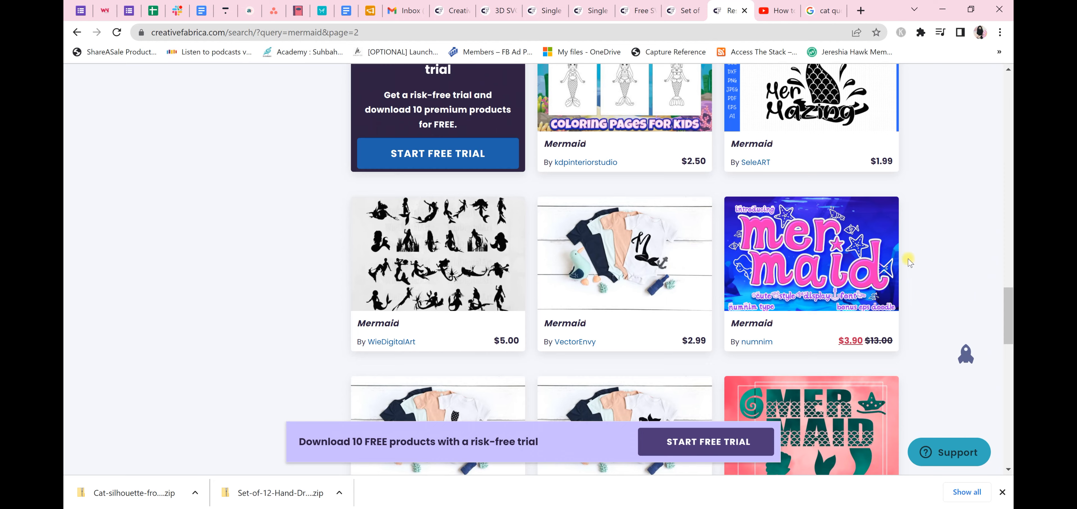
scroll(909, 261, "down", 1)
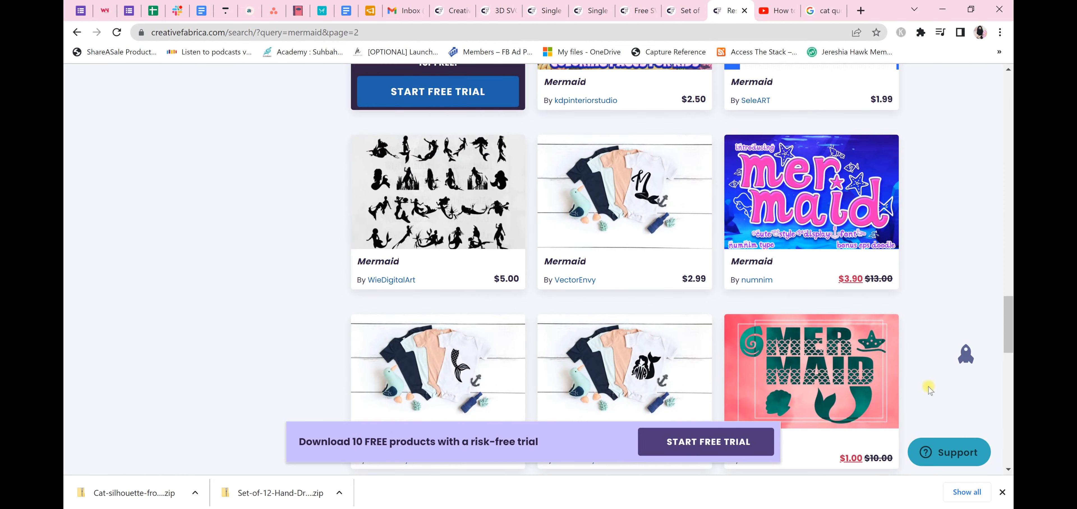
scroll(946, 282, "down", 6)
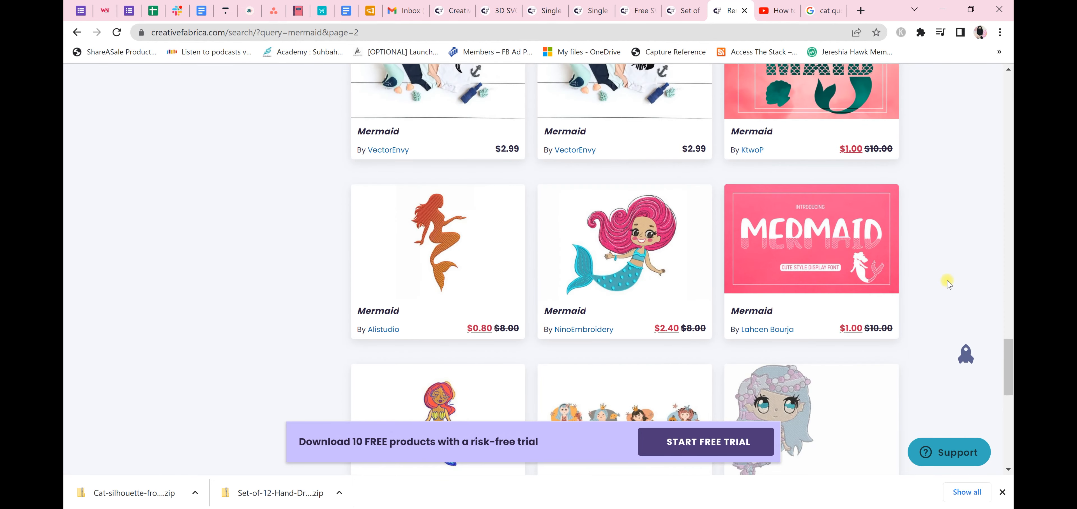
scroll(948, 280, "down", 5)
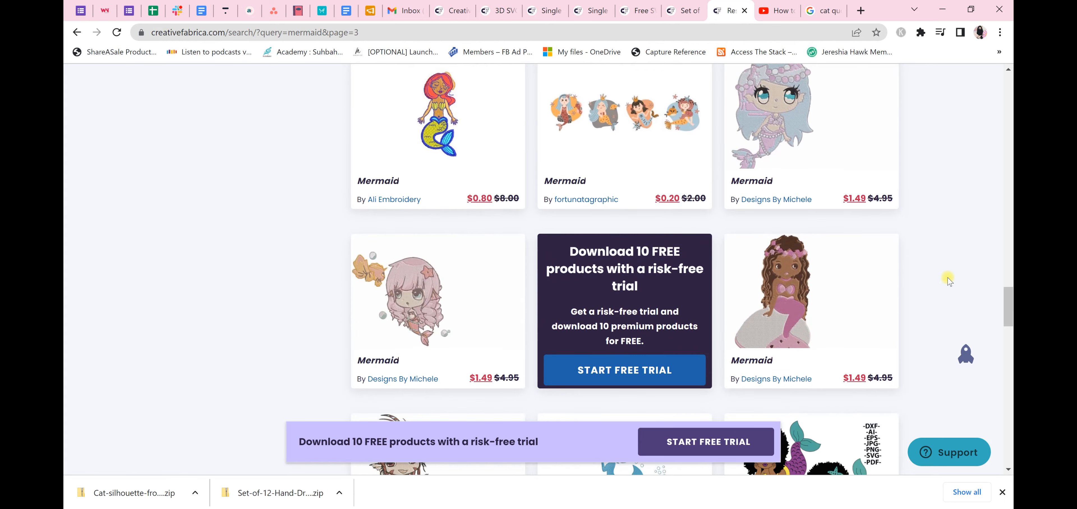
scroll(948, 277, "down", 8)
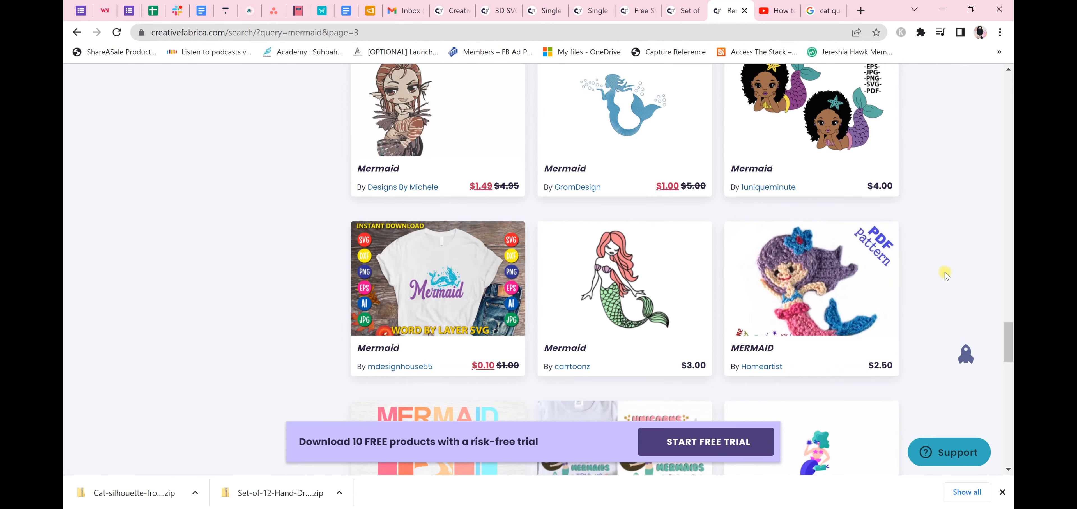
scroll(944, 271, "down", 8)
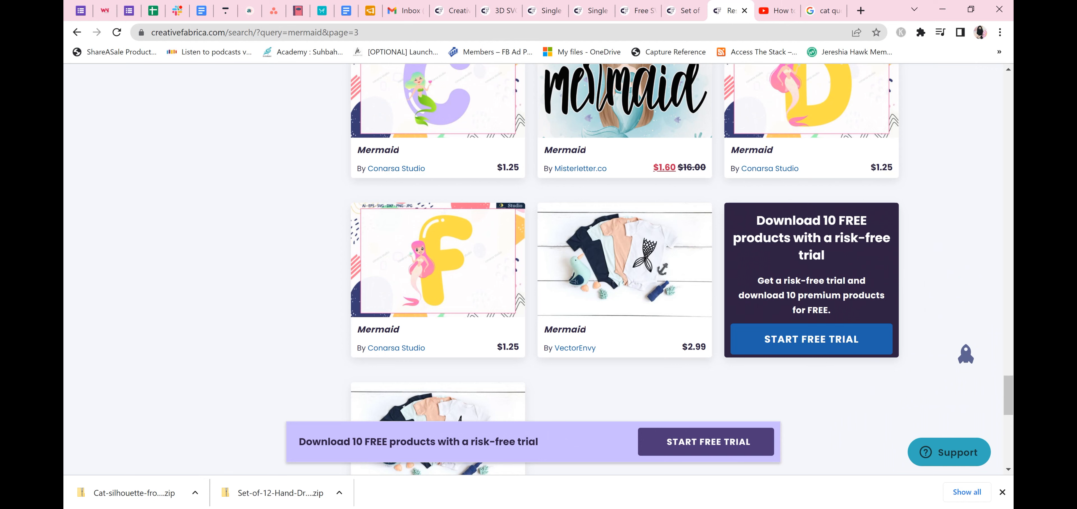
Switch to Affinity Designer with the "crazy in love with my cat" design
mouse_move(658, 508)
left_click(658, 472)
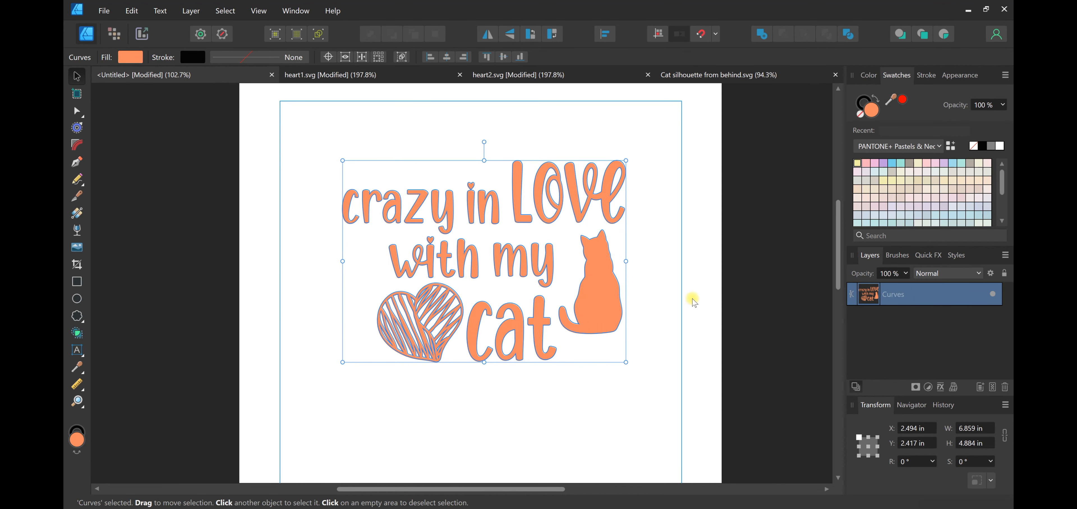